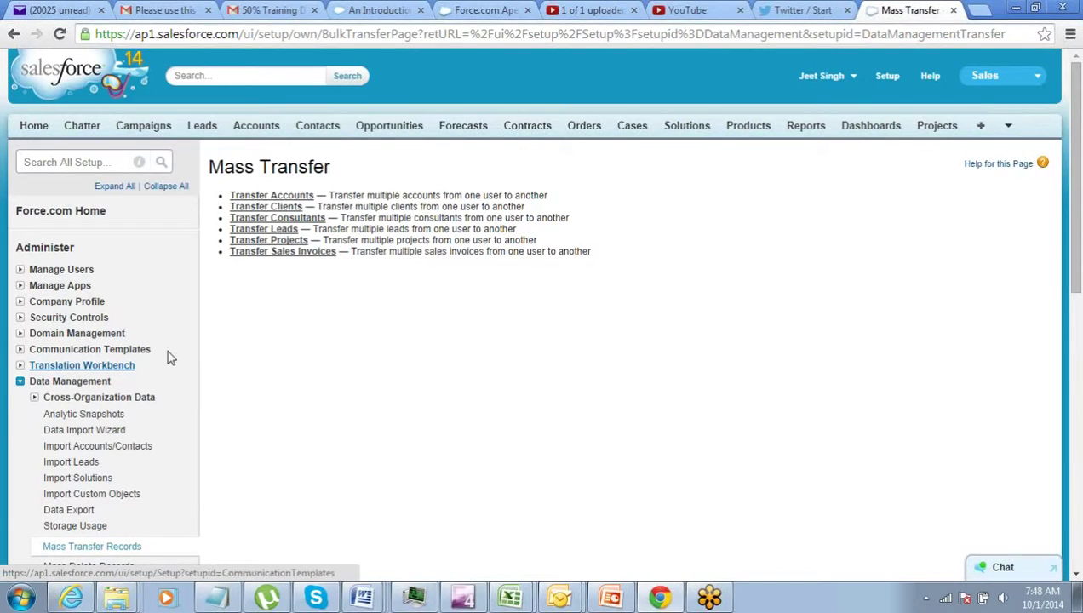
Step: Open the mass transfer page for accounts and set the current owner to transfer from to the recently viewed user
{"action": "left_click", "coordinate": [298, 196]}
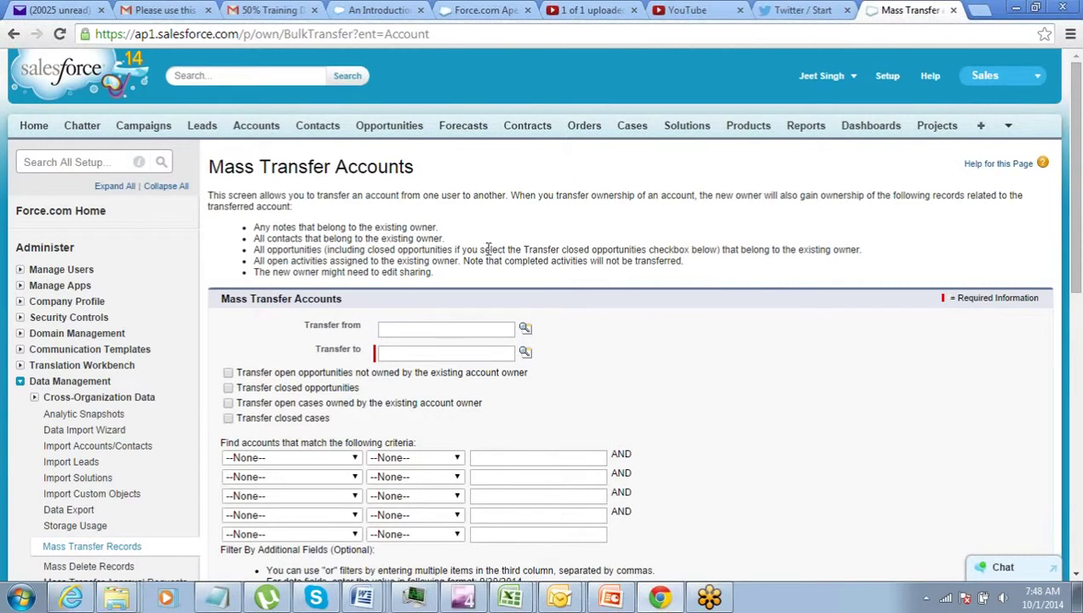
{"action": "left_click_drag", "start_coordinate": [303, 331], "coordinate": [359, 360]}
{"action": "left_click", "coordinate": [525, 329]}
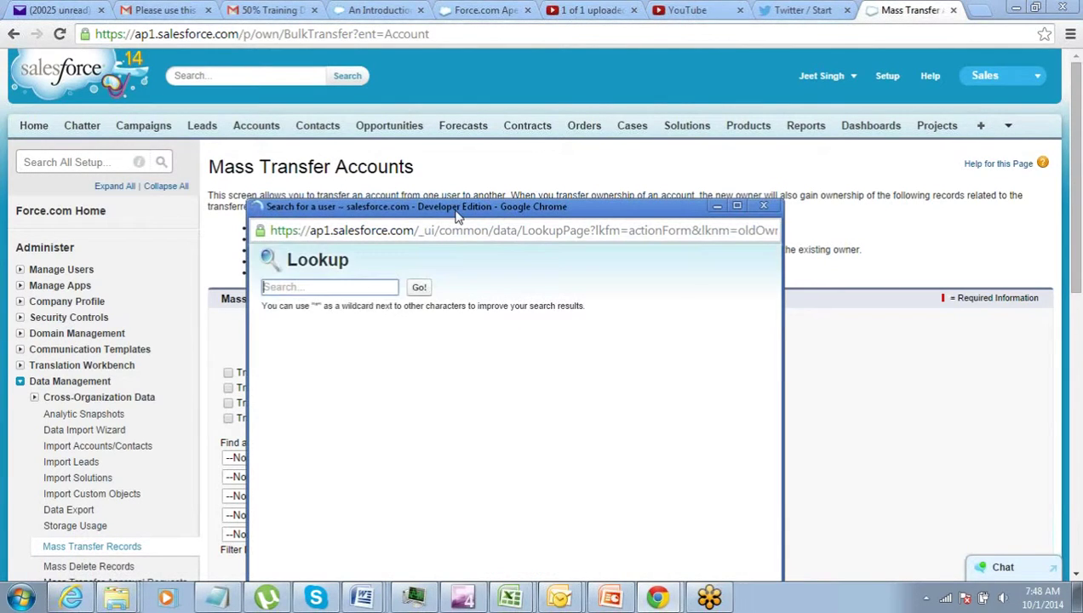
{"action": "left_click_drag", "start_coordinate": [457, 207], "coordinate": [497, 148]}
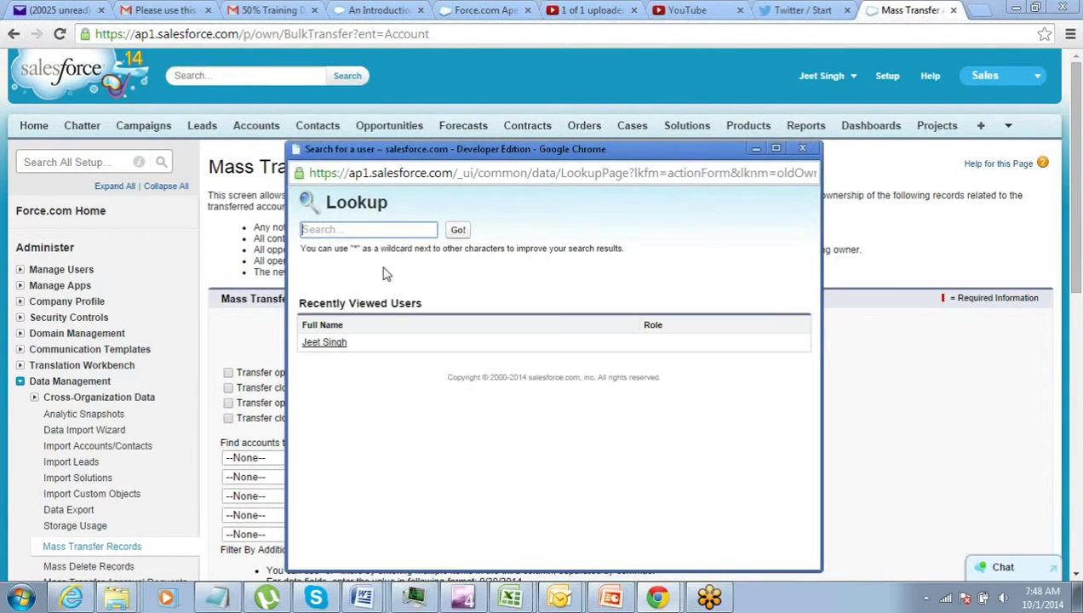
{"action": "left_click", "coordinate": [324, 343]}
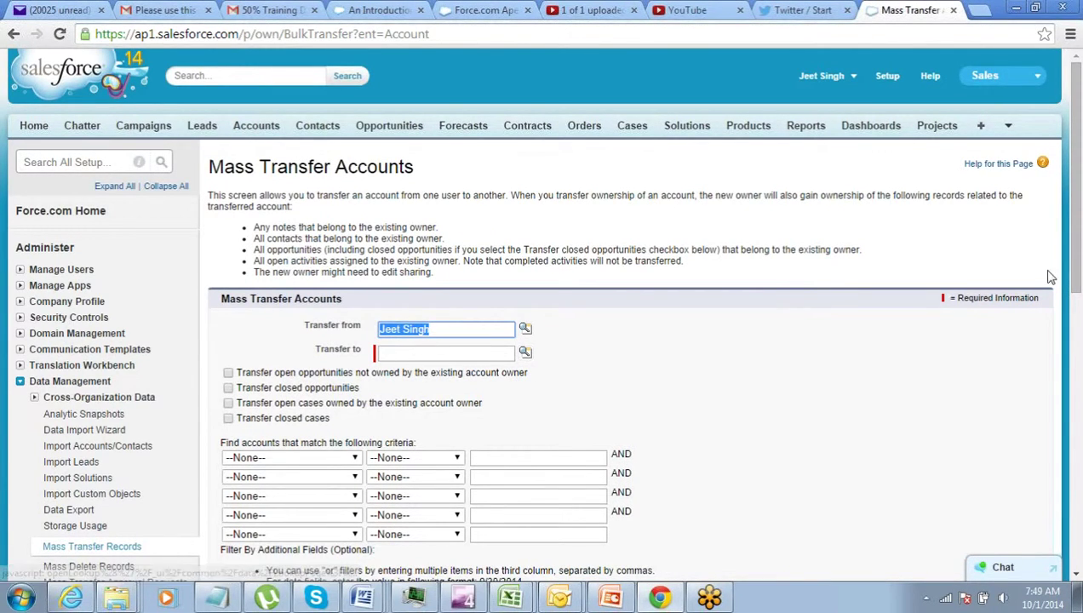
Step: Find the accounts available for transfer from that owner without setting any filter criteria
{"action": "left_click_drag", "start_coordinate": [1080, 272], "coordinate": [1079, 339]}
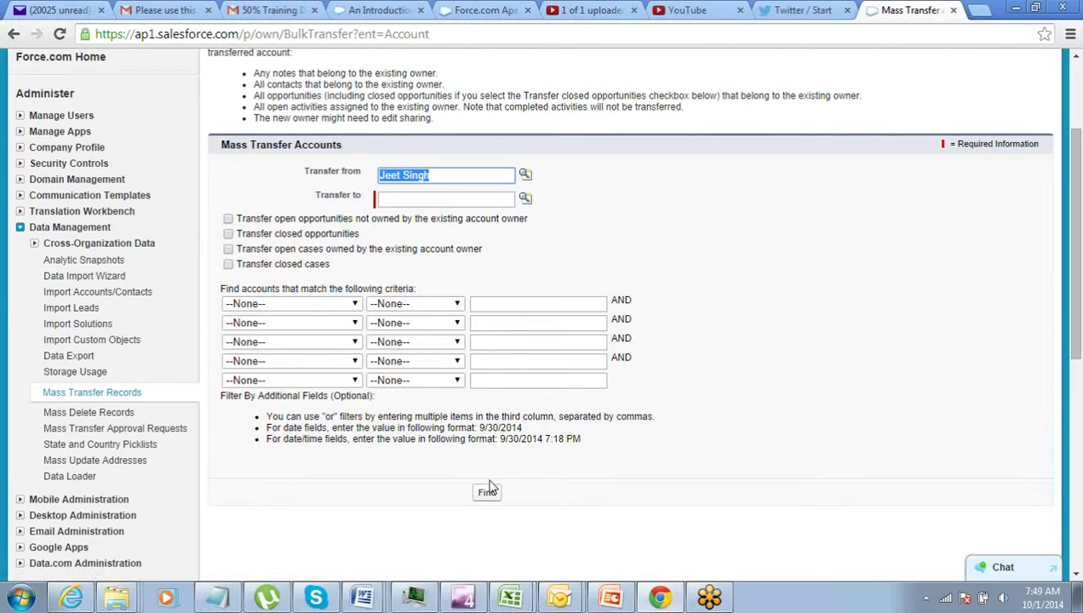
{"action": "left_click", "coordinate": [346, 307]}
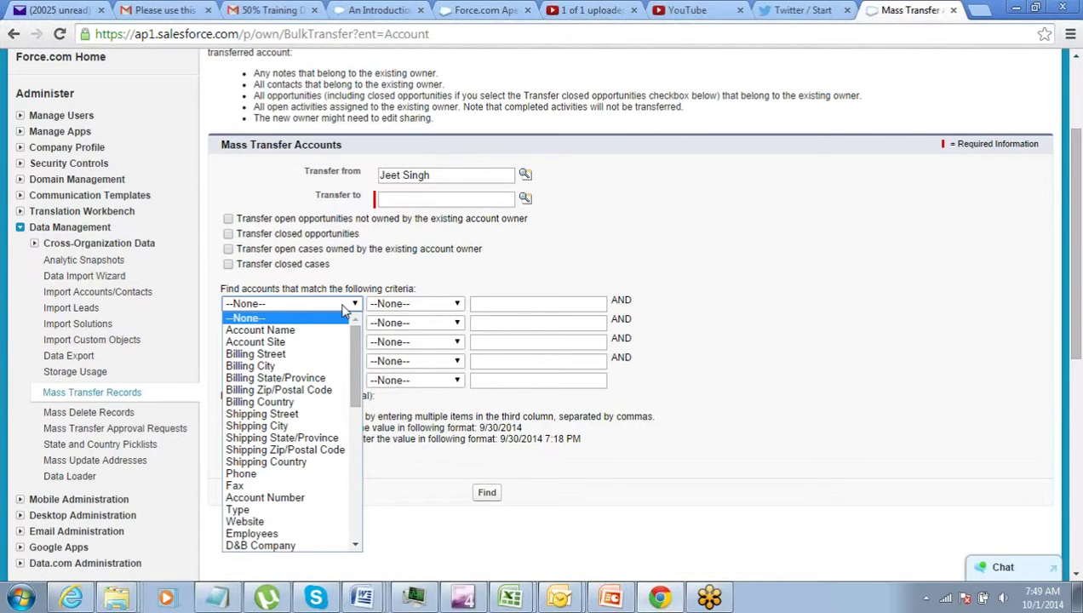
{"action": "left_click", "coordinate": [484, 281]}
{"action": "left_click", "coordinate": [485, 499]}
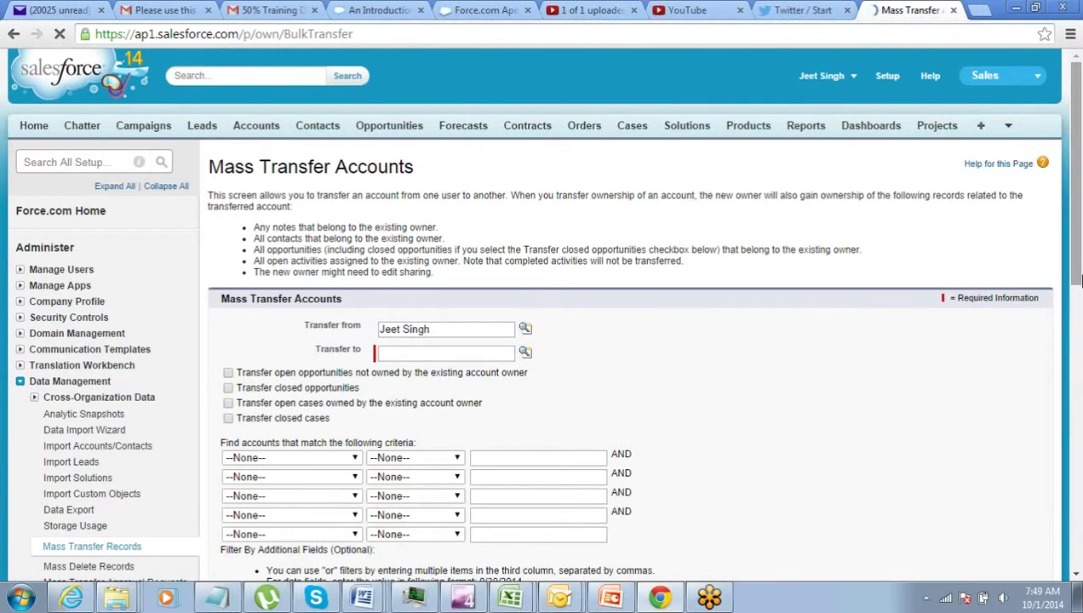
Step: Select only the second Accenture, second Dell and third Deloitte accounts in the transfer results
{"action": "left_click_drag", "start_coordinate": [1076, 303], "coordinate": [1077, 427]}
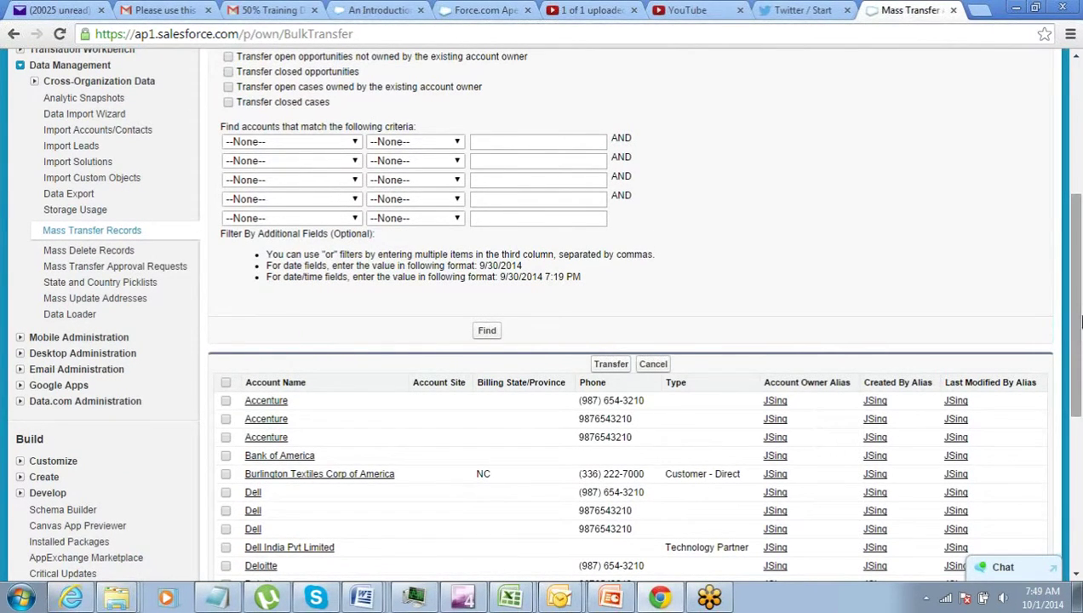
{"action": "left_click_drag", "start_coordinate": [1076, 334], "coordinate": [1077, 417]}
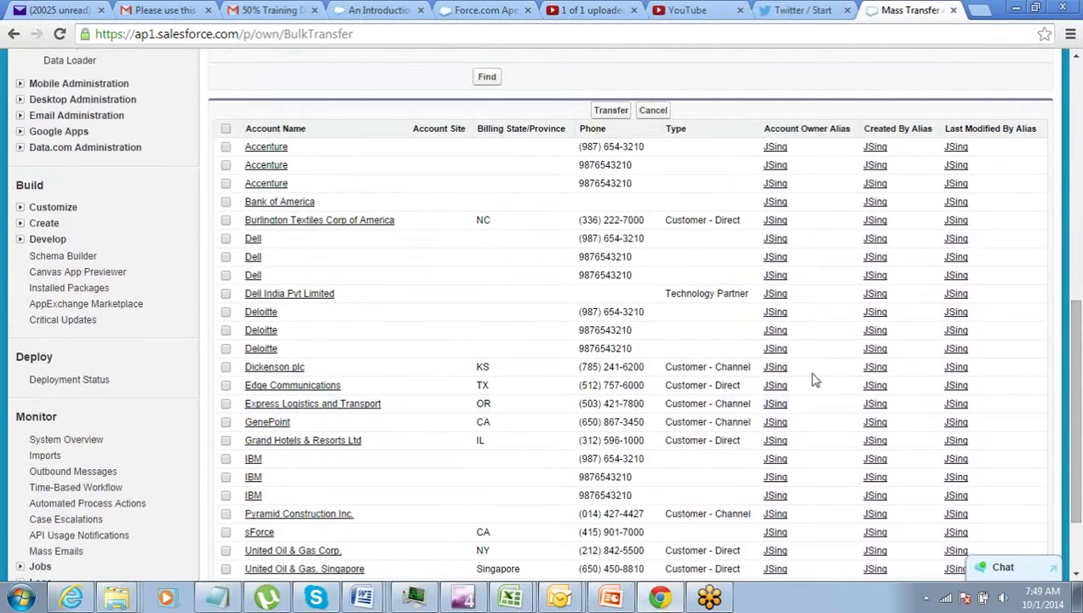
{"action": "left_click", "coordinate": [226, 130]}
{"action": "left_click", "coordinate": [226, 130]}
{"action": "left_click", "coordinate": [225, 130]}
{"action": "left_click", "coordinate": [226, 129]}
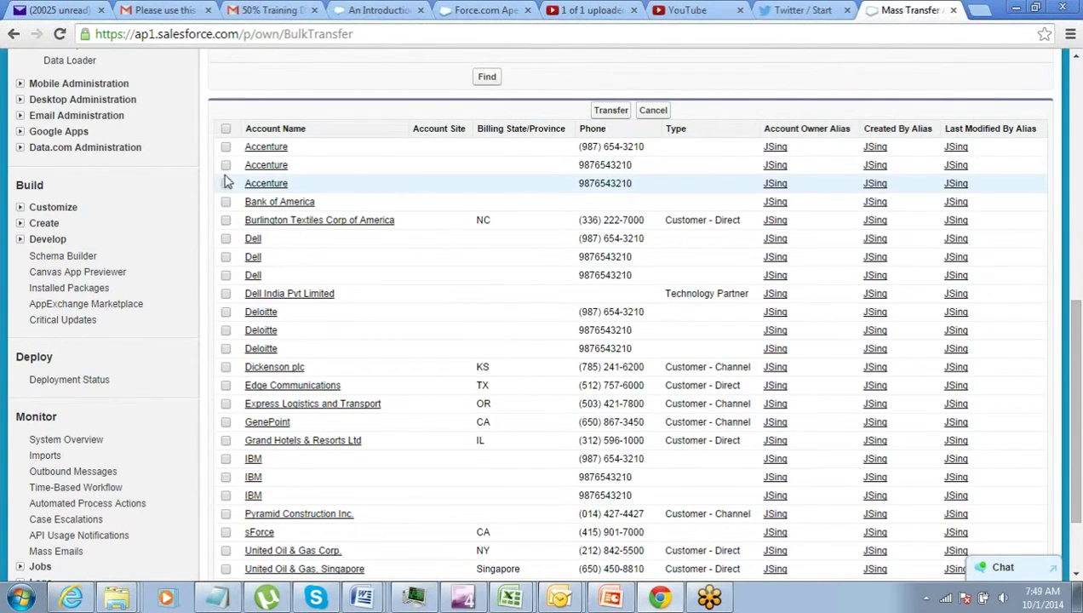
{"action": "left_click", "coordinate": [225, 165]}
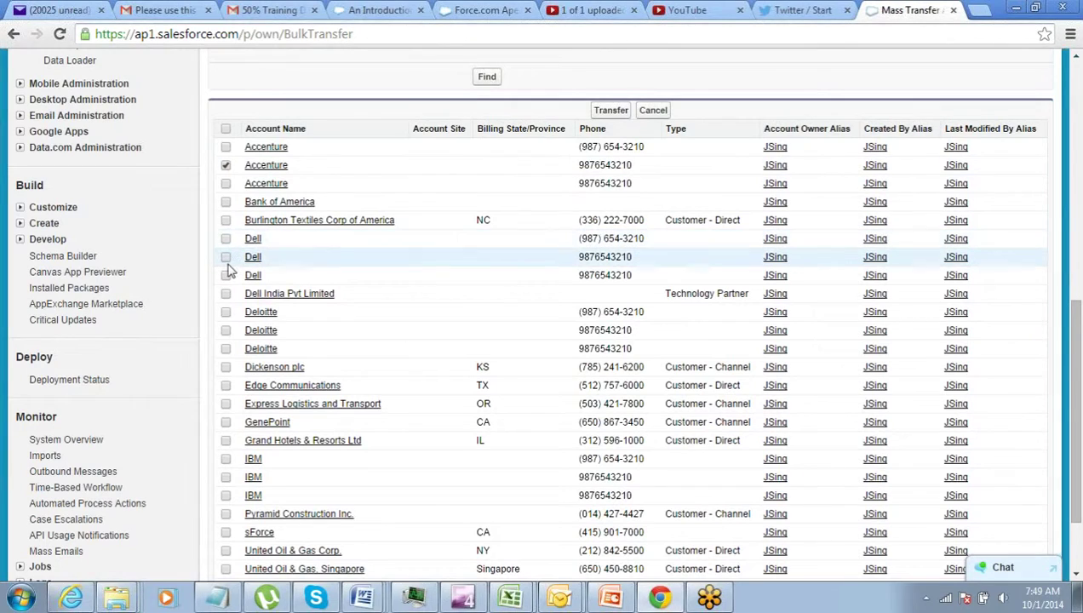
{"action": "left_click", "coordinate": [225, 257]}
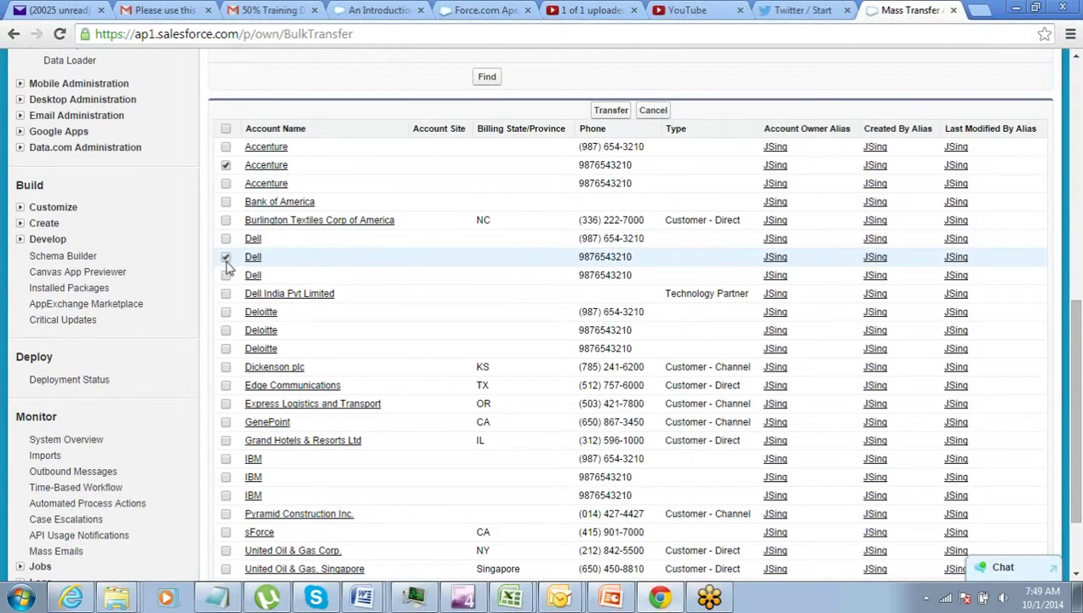
{"action": "left_click", "coordinate": [226, 349]}
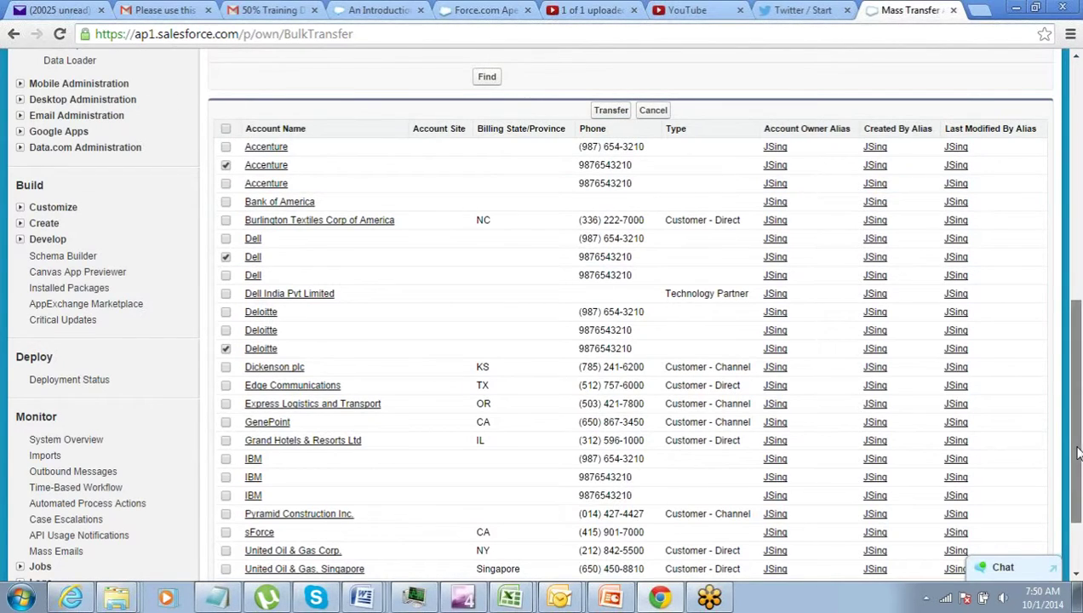
Step: Switch to the Data_Management presentation in PowerPoint, present from slide 7 through the Mass Delete Records slide, and end the slide show
{"action": "left_click_drag", "start_coordinate": [1076, 451], "coordinate": [1077, 338]}
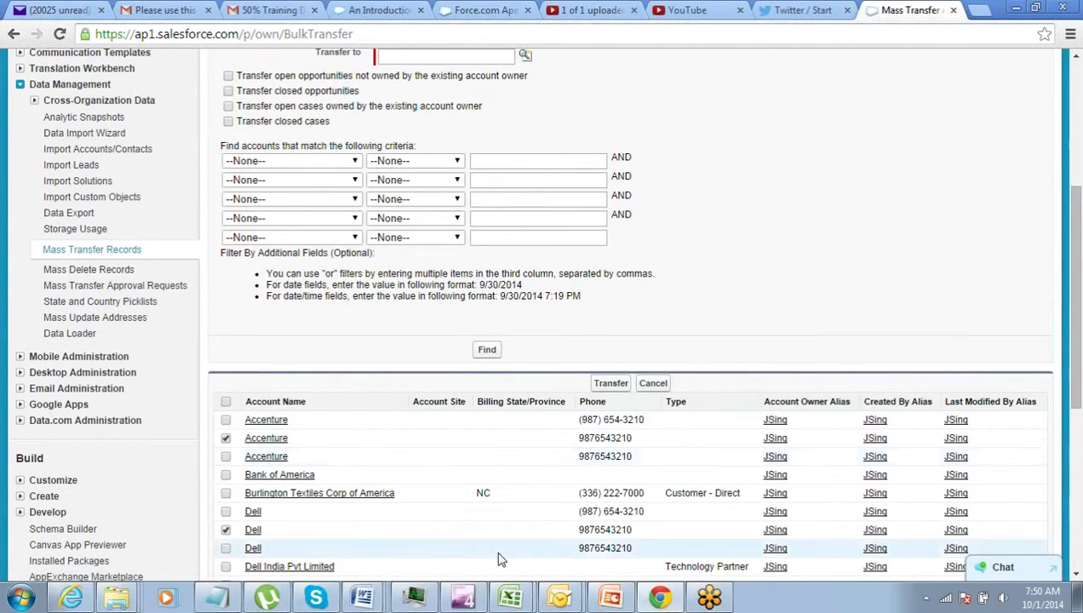
{"action": "mouse_move", "coordinate": [619, 600]}
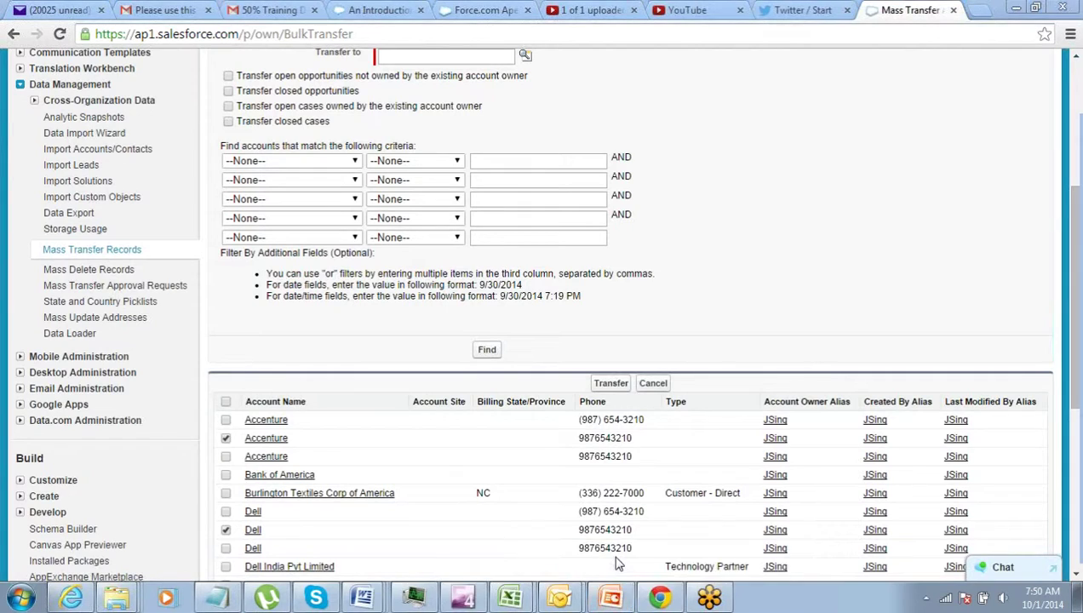
{"action": "left_click", "coordinate": [611, 555]}
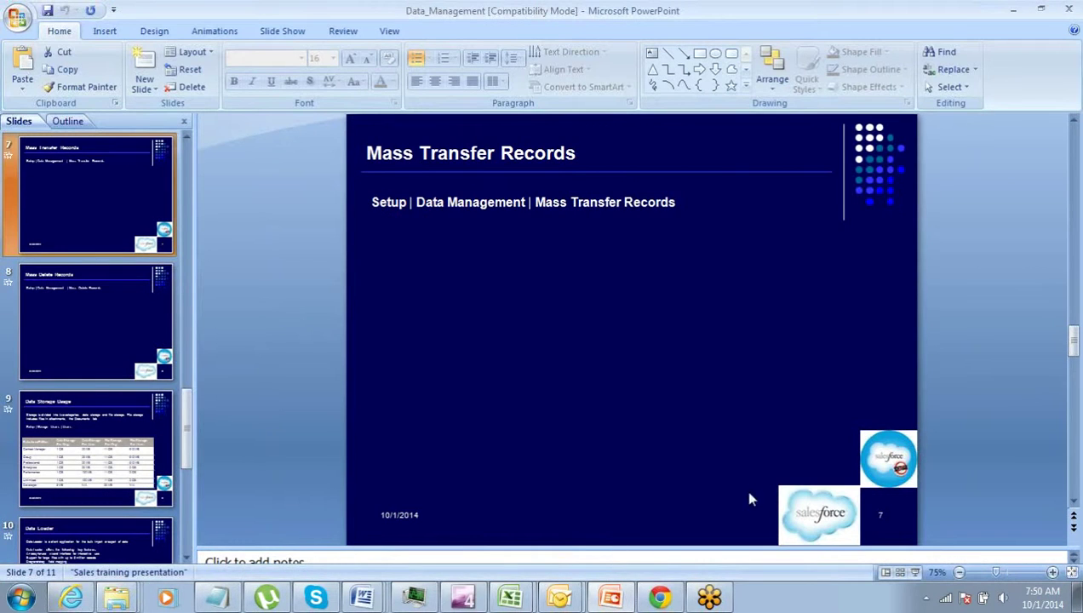
{"action": "left_click", "coordinate": [915, 572]}
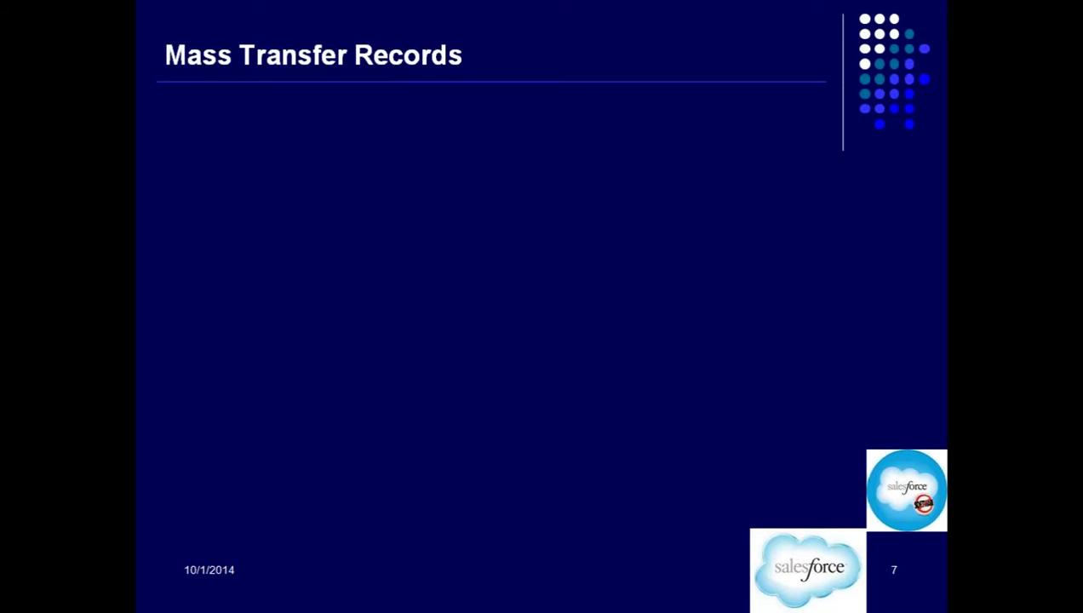
{"action": "key", "text": "Right"}
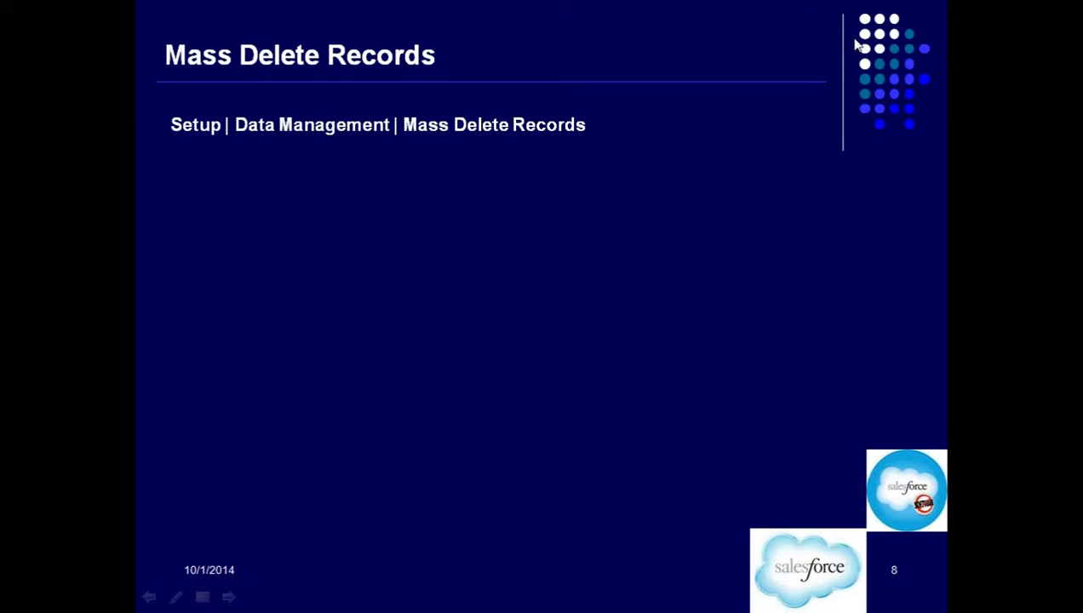
{"action": "key", "text": "alt+Tab"}
{"action": "key", "text": "Escape"}
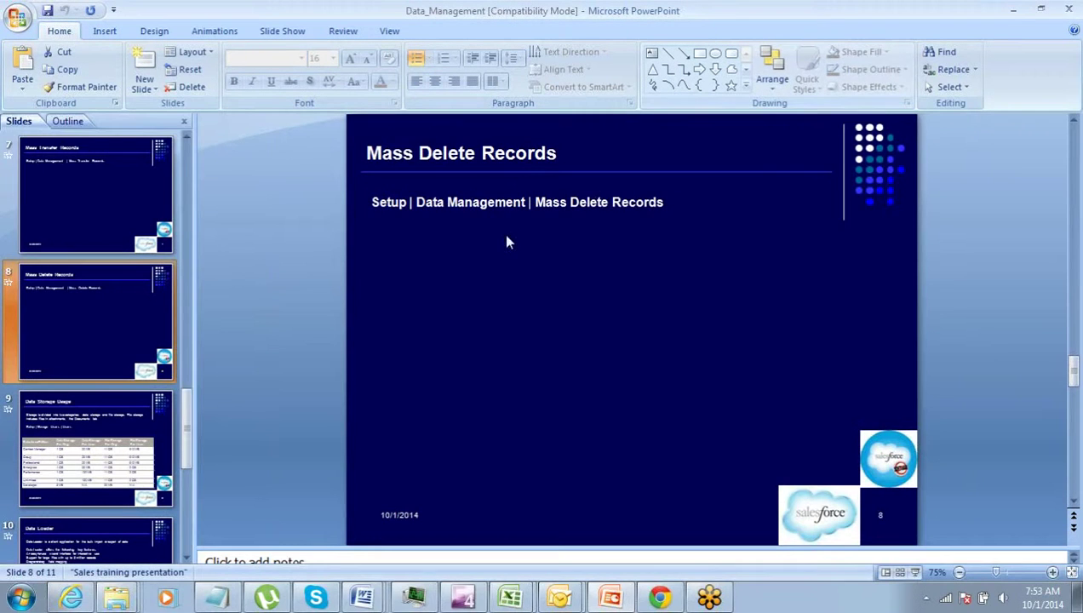
Step: Switch back to Salesforce in Chrome, return to its home page and open Setup
{"action": "left_click", "coordinate": [660, 597]}
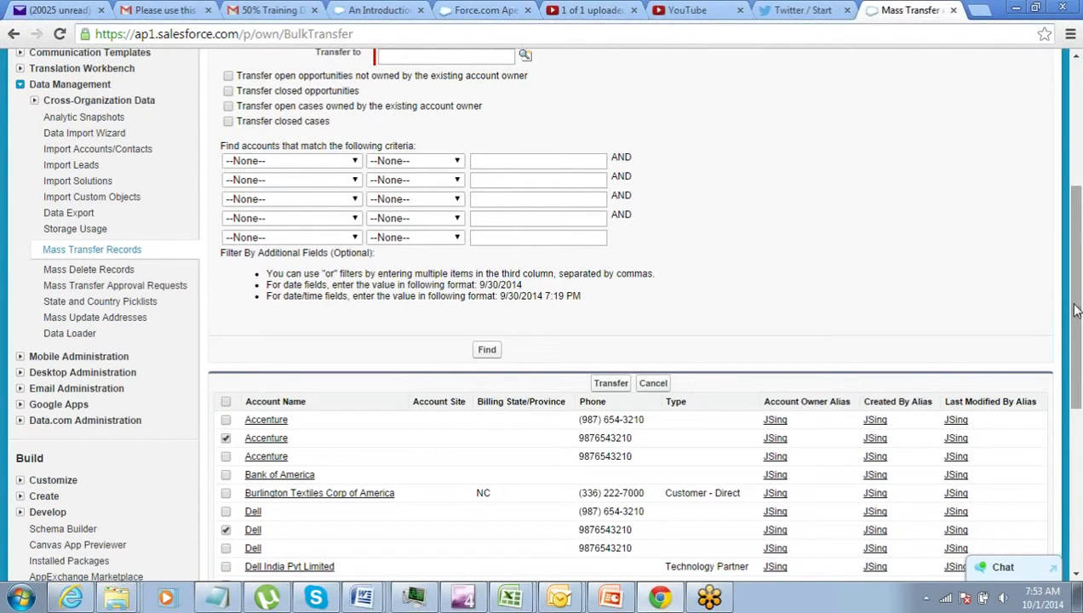
{"action": "left_click_drag", "start_coordinate": [1074, 308], "coordinate": [1074, 172]}
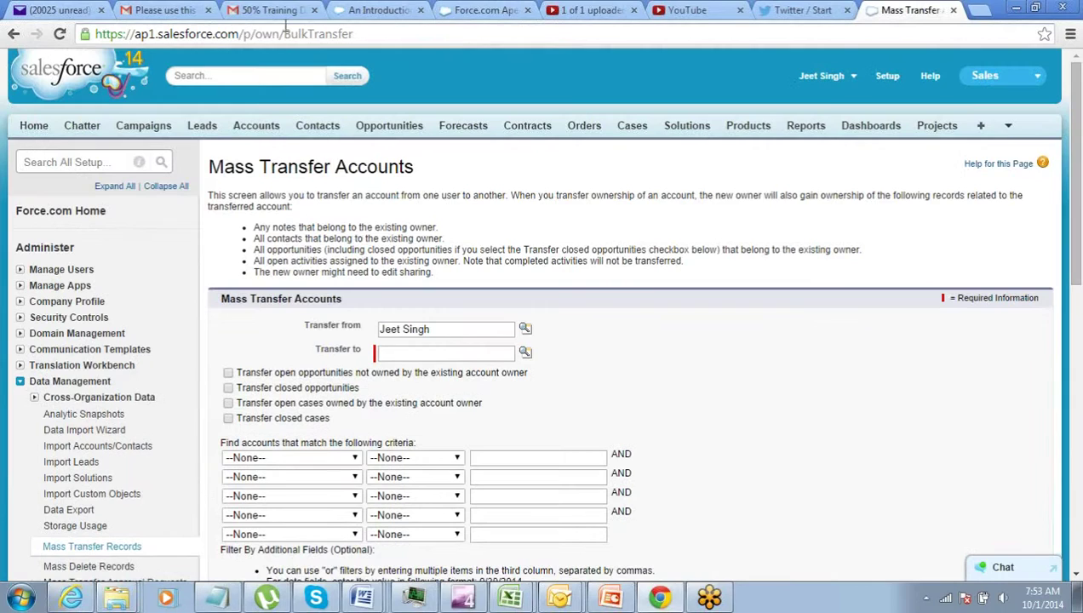
{"action": "left_click", "coordinate": [34, 127]}
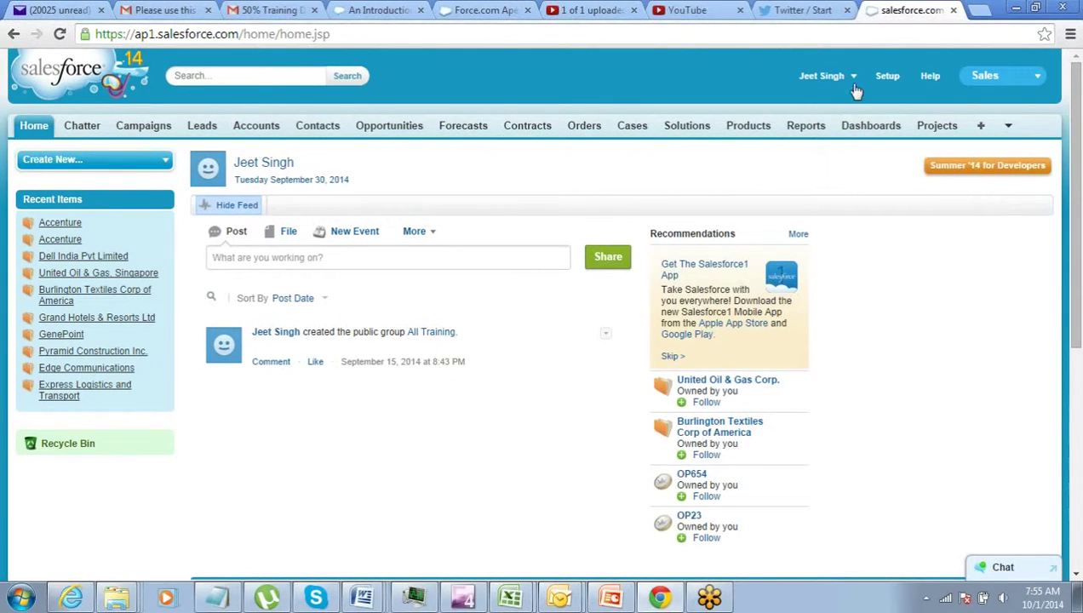
{"action": "left_click", "coordinate": [887, 80]}
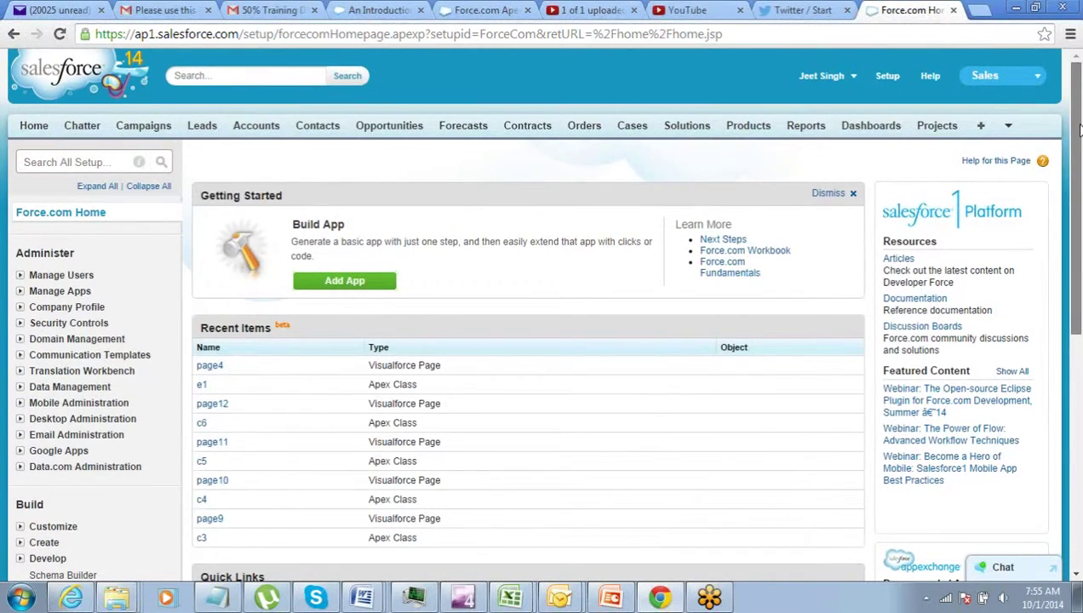
{"action": "mouse_move", "coordinate": [1078, 107]}
{"action": "left_mouse_down"}
{"action": "mouse_move", "coordinate": [1079, 140]}
{"action": "mouse_move", "coordinate": [1079, 94]}
{"action": "left_mouse_up"}
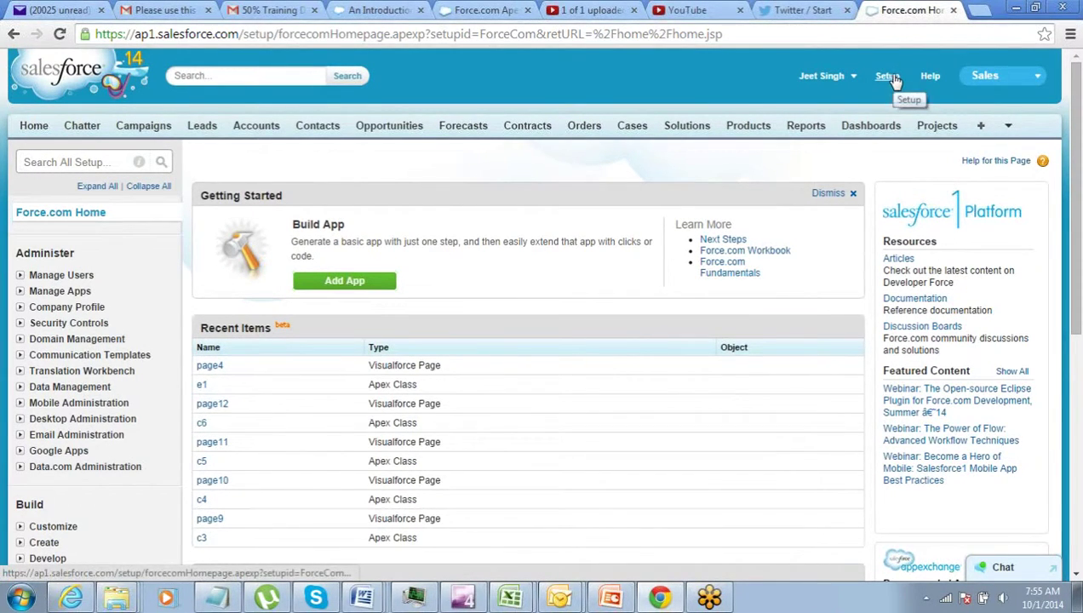
Step: Open Mass Delete Accounts under the Data Management setup and search for accounts without filter criteria
{"action": "left_click", "coordinate": [20, 388]}
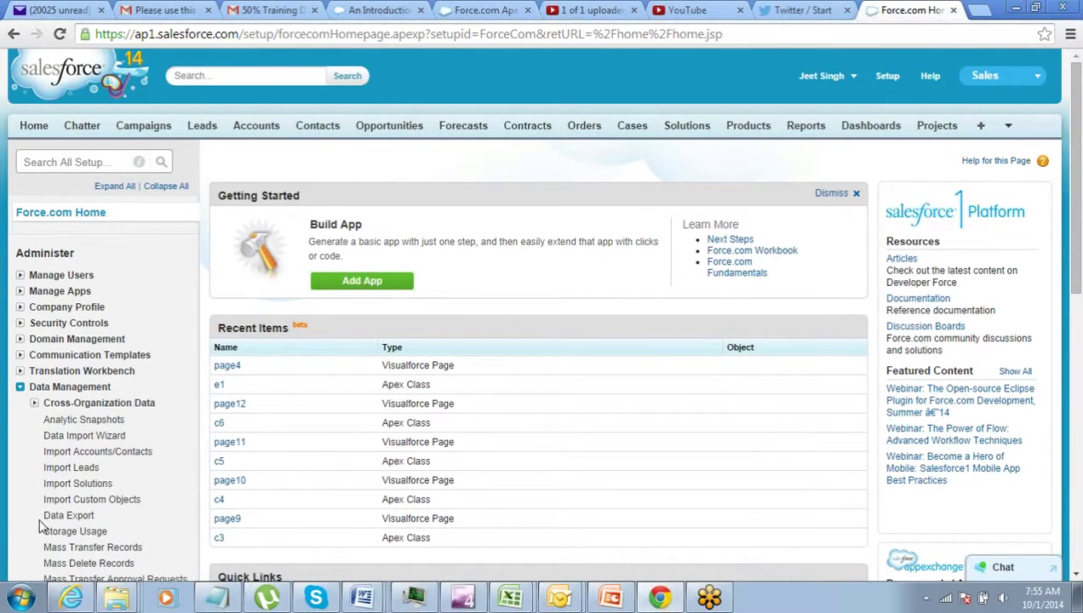
{"action": "left_click", "coordinate": [57, 568]}
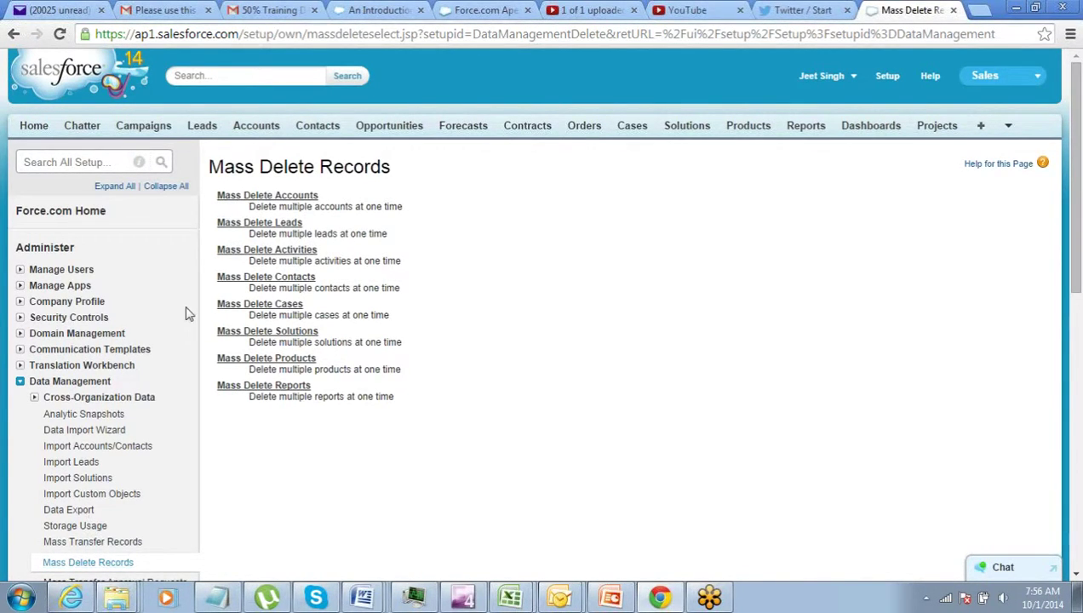
{"action": "left_click", "coordinate": [257, 198]}
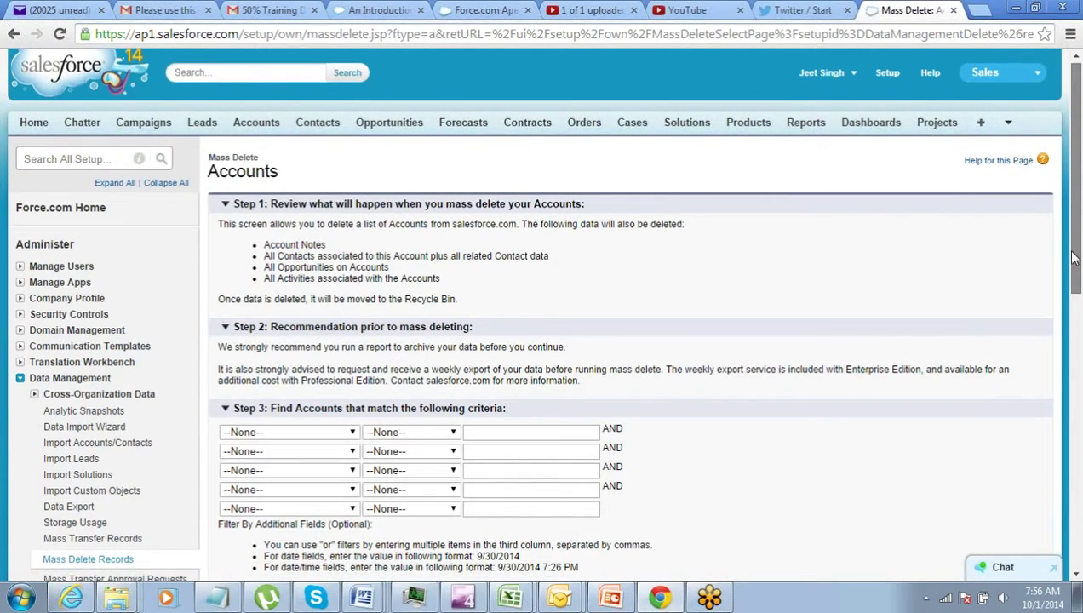
{"action": "left_click_drag", "start_coordinate": [1072, 185], "coordinate": [1074, 307]}
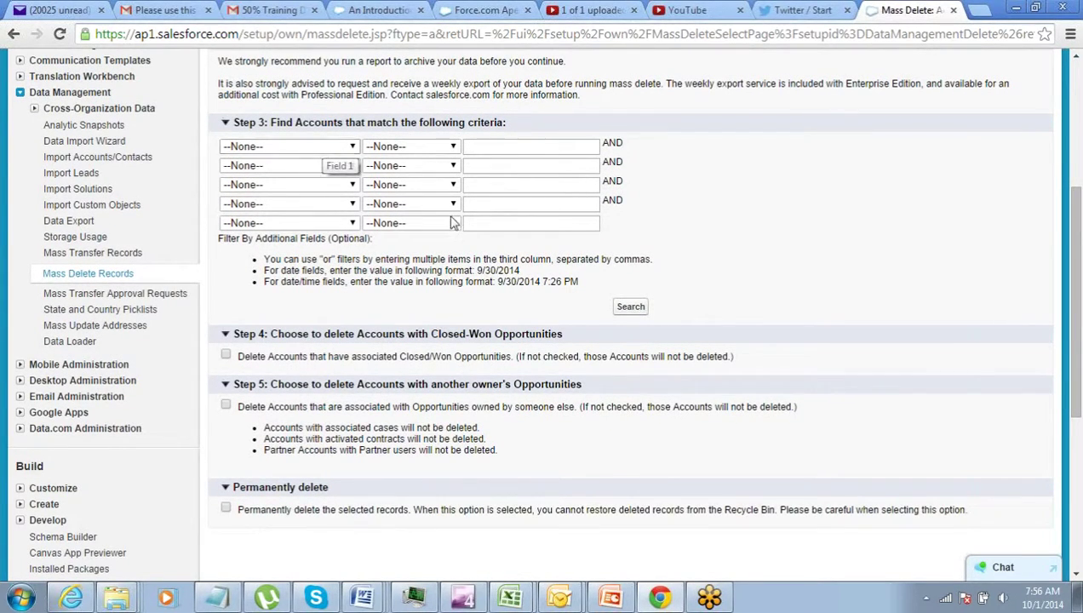
{"action": "left_click", "coordinate": [637, 307]}
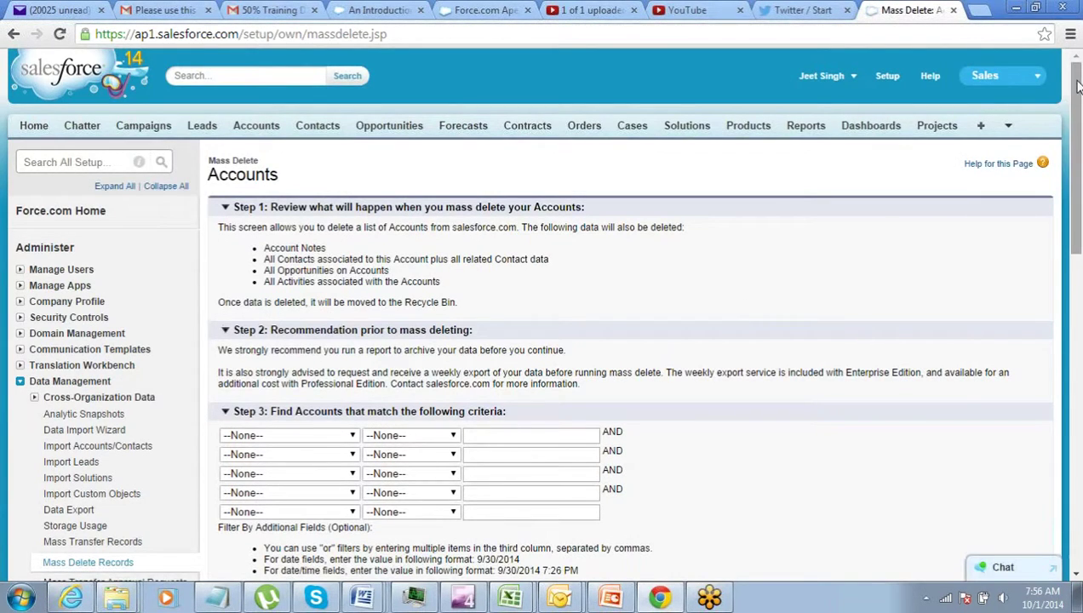
Step: Select only the three Accenture accounts in the mass delete results
{"action": "left_click", "coordinate": [1079, 260]}
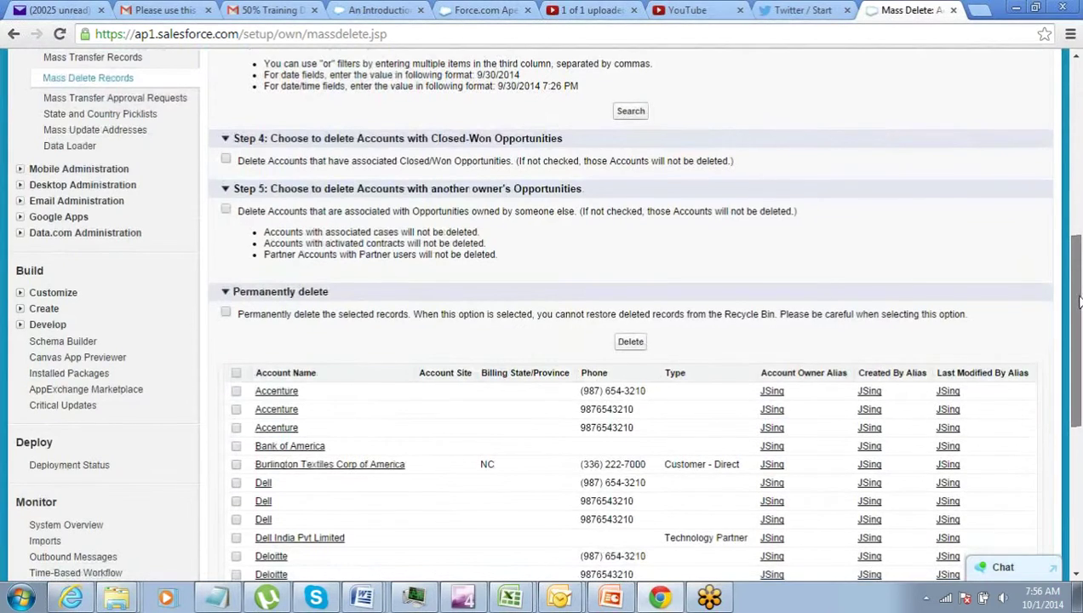
{"action": "scroll", "coordinate": [587, 311], "scroll_direction": "down", "scroll_amount": 2}
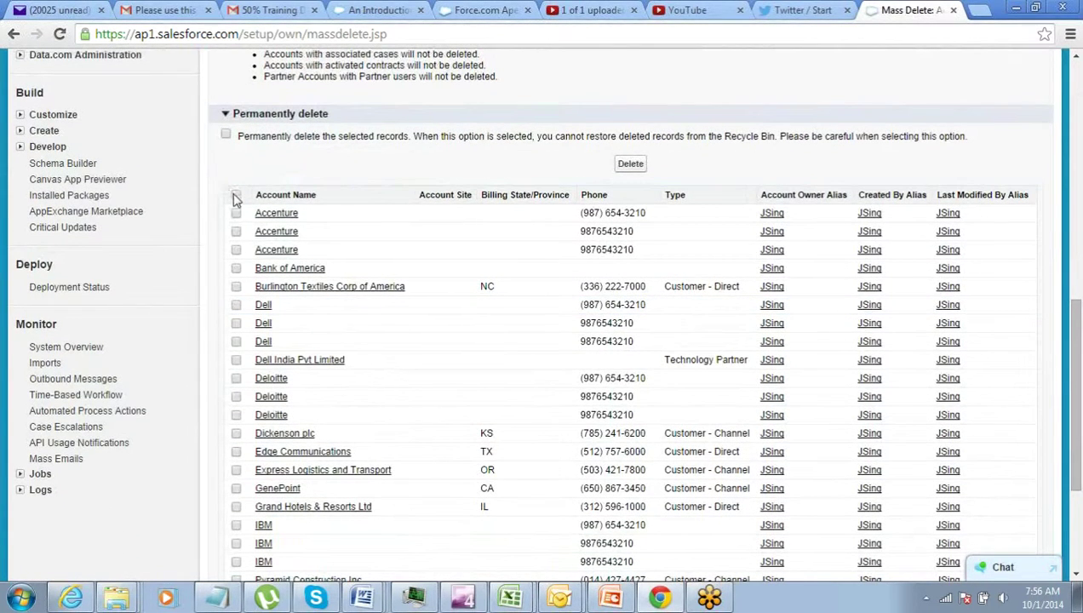
{"action": "left_click", "coordinate": [236, 196]}
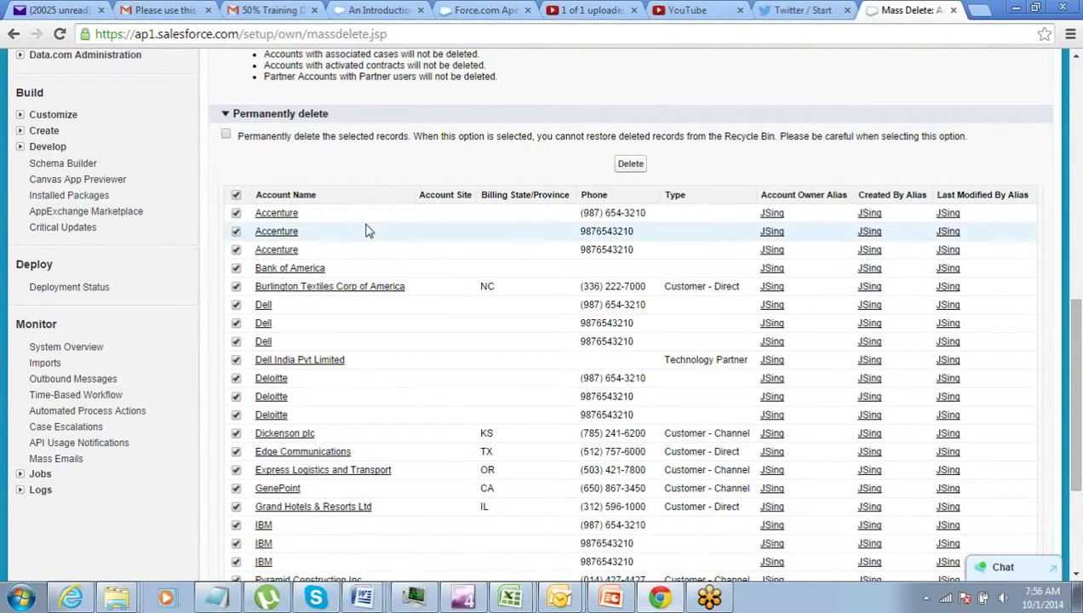
{"action": "left_click", "coordinate": [236, 196]}
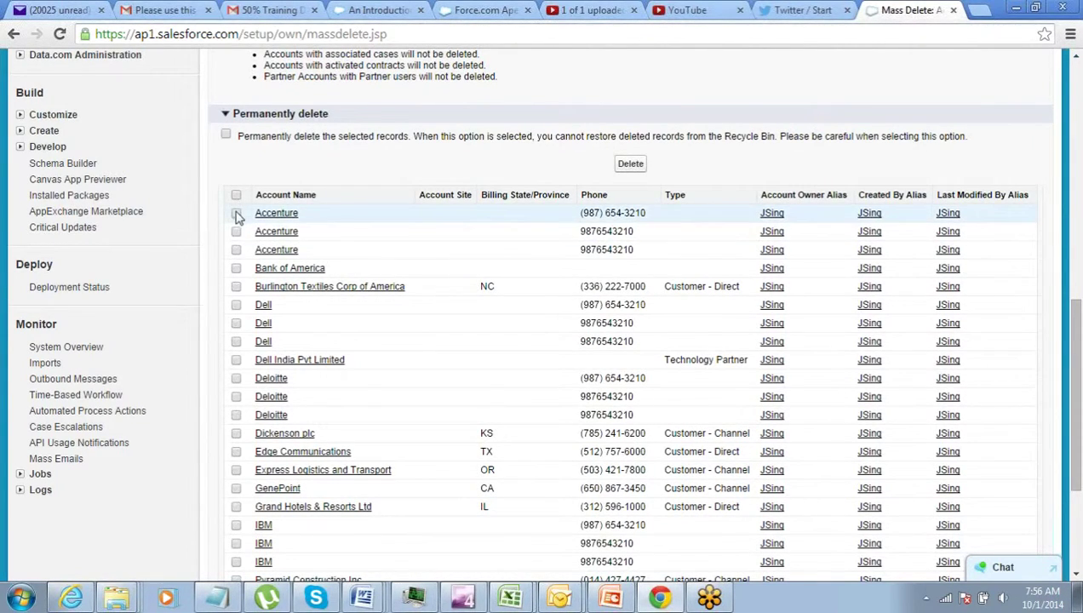
{"action": "left_click", "coordinate": [236, 213]}
{"action": "left_click", "coordinate": [236, 232]}
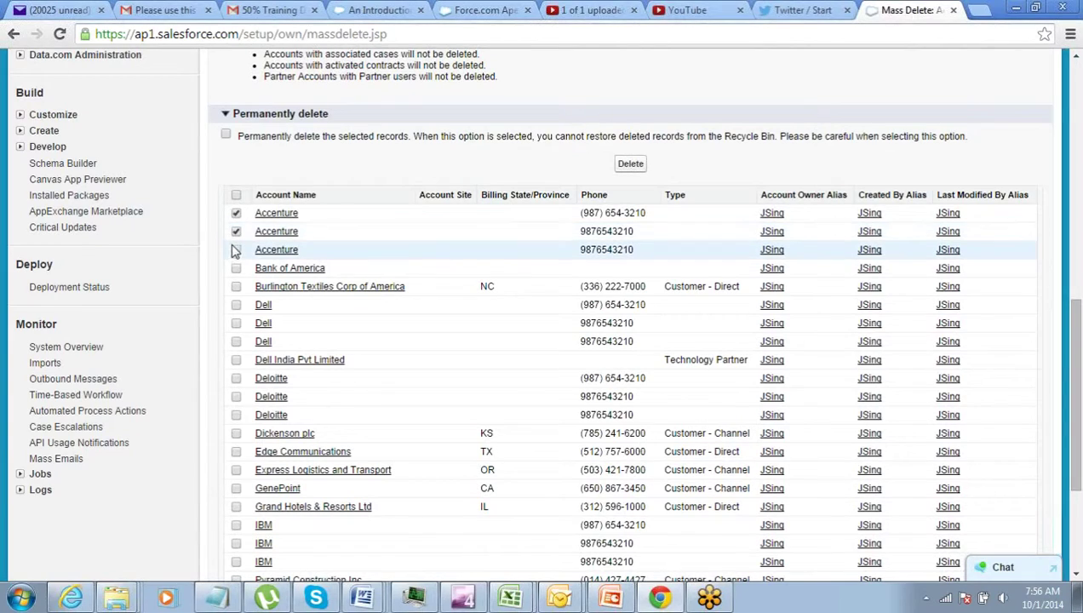
{"action": "left_click", "coordinate": [236, 249]}
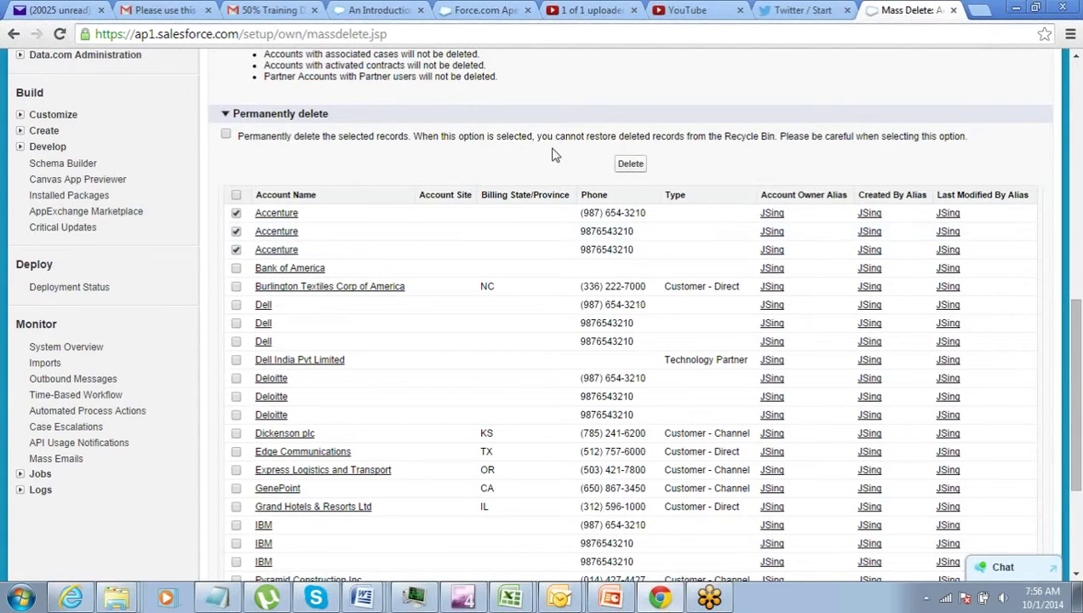
Step: Delete the selected Accenture accounts without permanent deletion and open the Salesforce home page in a new browser tab
{"action": "left_click", "coordinate": [630, 165]}
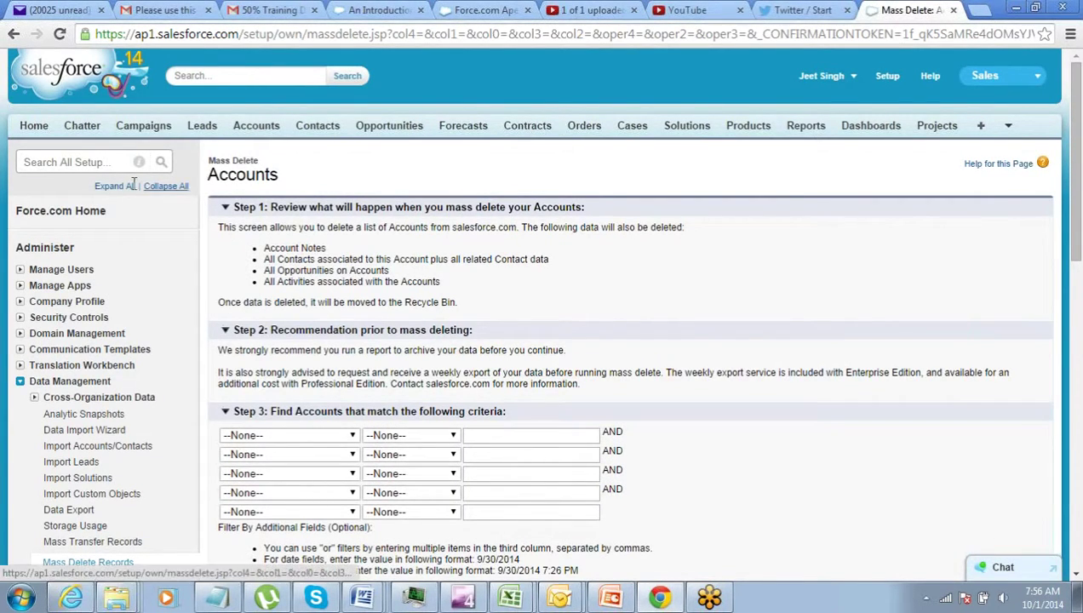
{"action": "middle_click", "coordinate": [38, 134]}
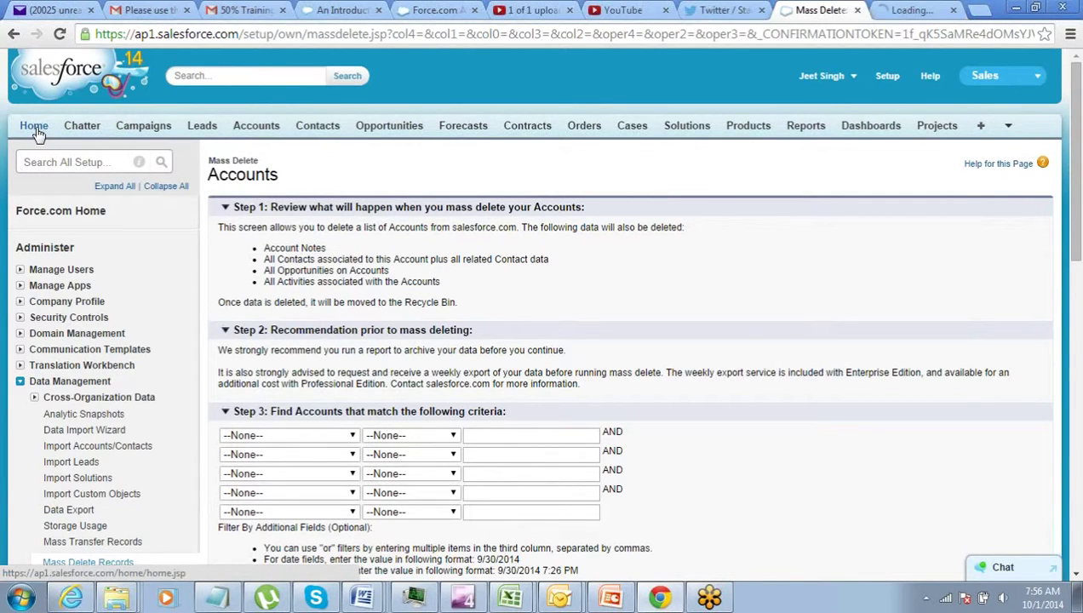
{"action": "left_click", "coordinate": [919, 12]}
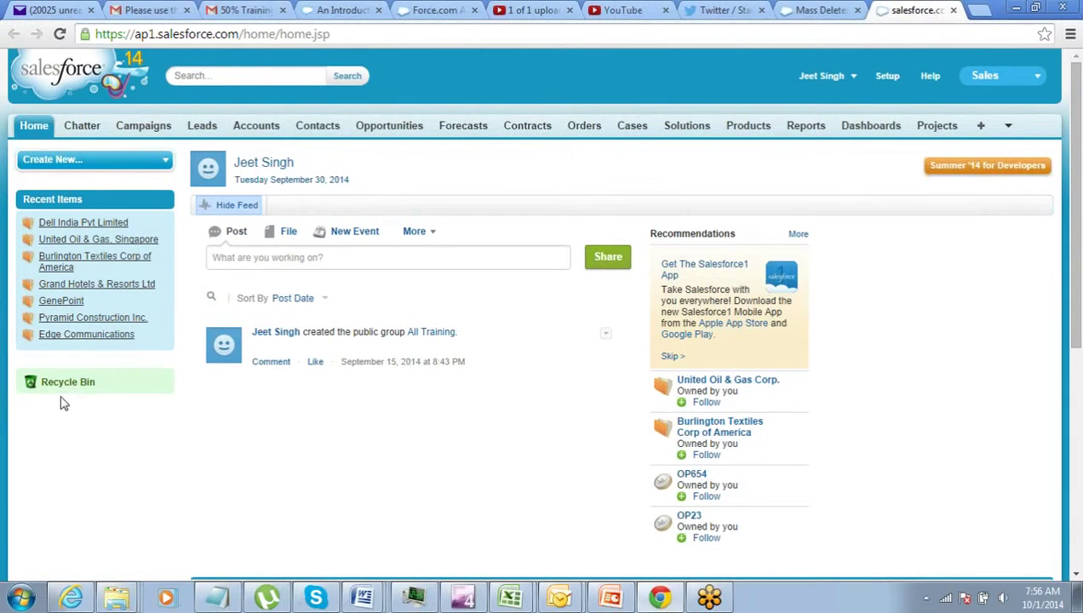
Step: Open the Recycle Bin, select all the deleted Accenture accounts and undelete them
{"action": "left_click", "coordinate": [66, 388]}
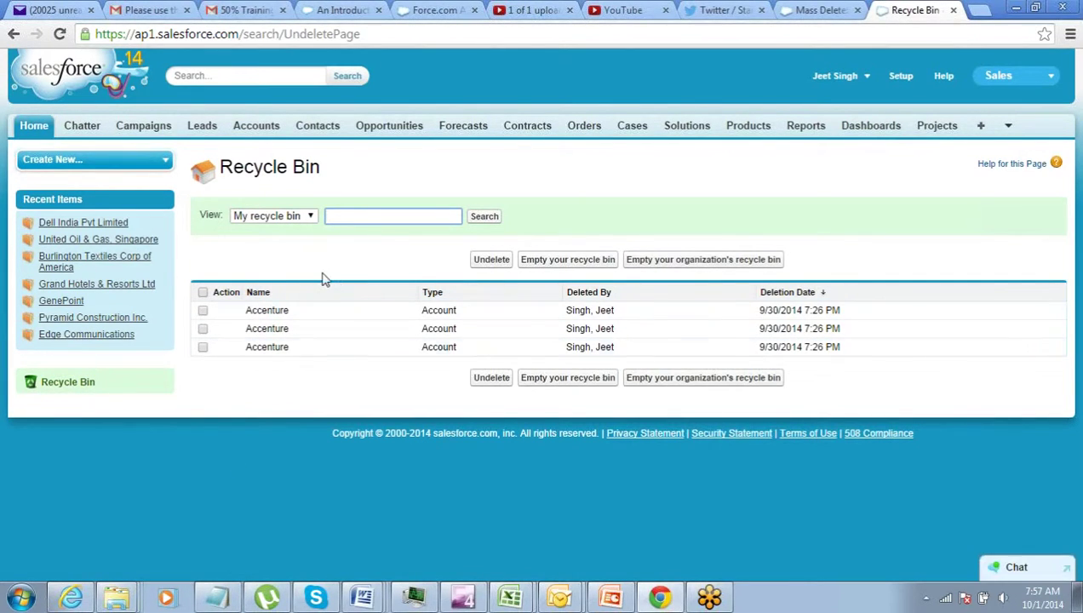
{"action": "left_click", "coordinate": [202, 294]}
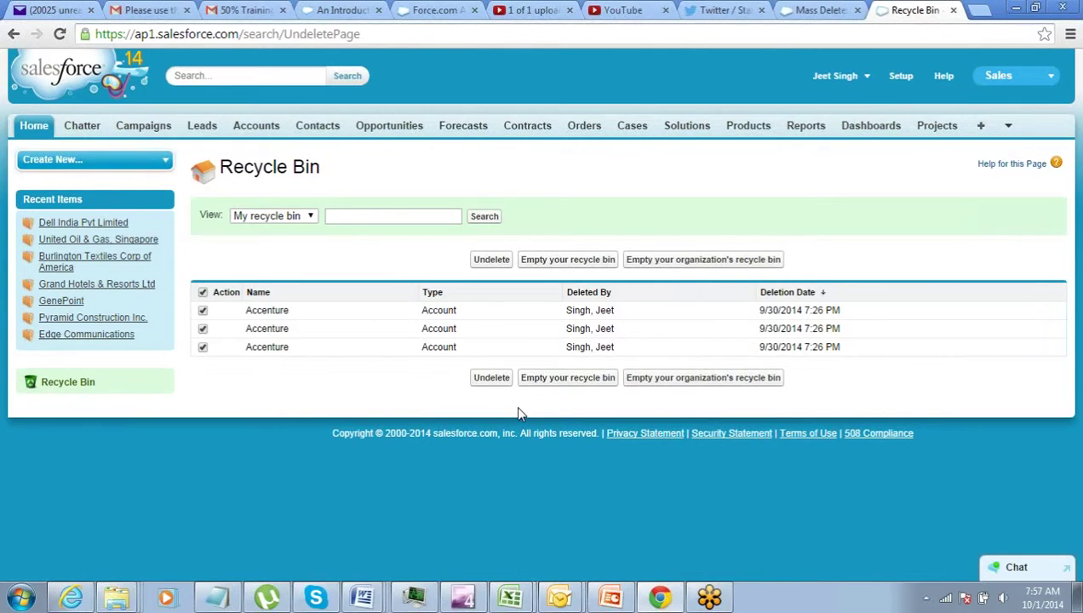
{"action": "left_click", "coordinate": [477, 262]}
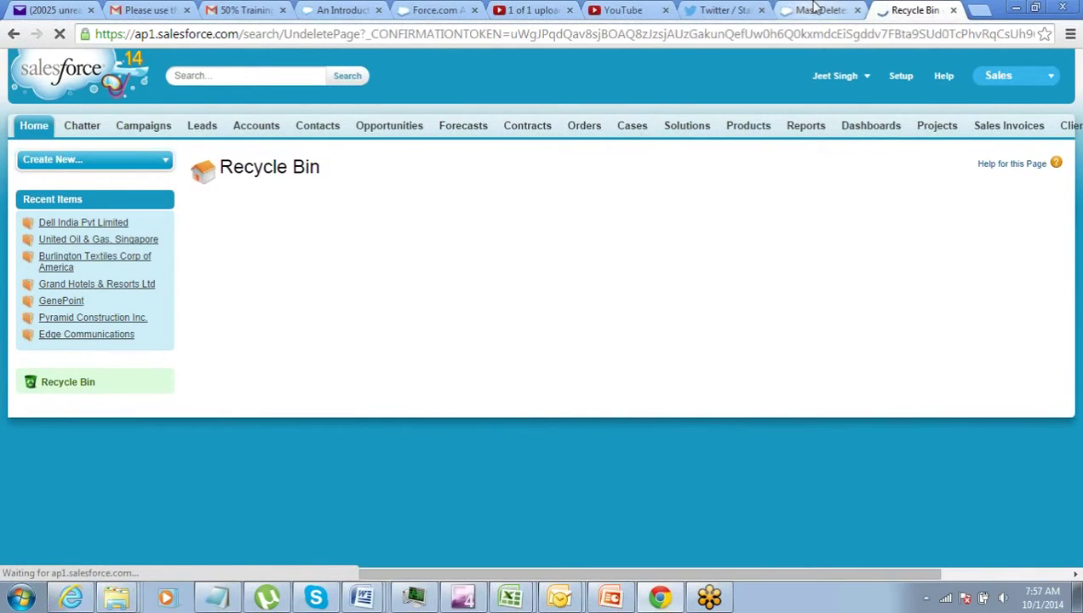
Step: Return to the Mass Delete Accounts page and review the Step 2 recommendation to archive data with a report before mass deleting
{"action": "left_click", "coordinate": [814, 7]}
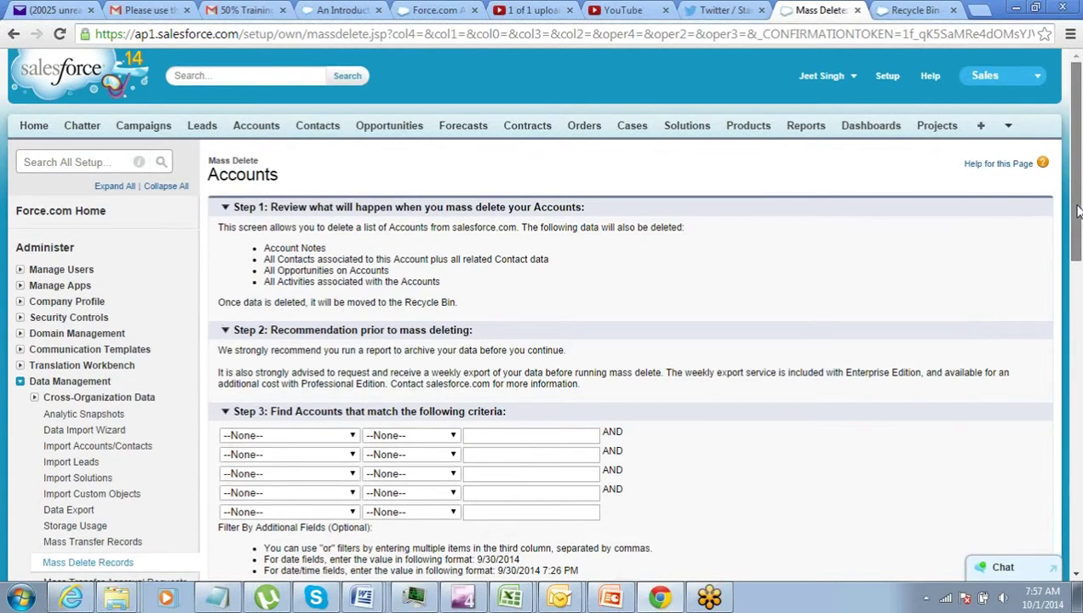
{"action": "scroll", "coordinate": [1077, 211], "scroll_direction": "down", "scroll_amount": 1}
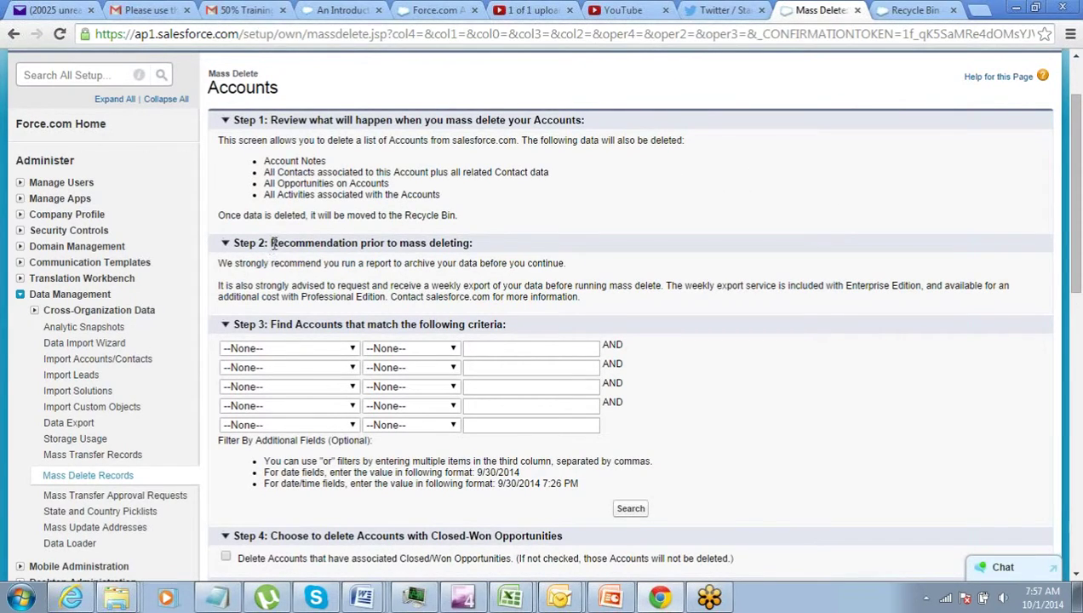
{"action": "left_click_drag", "start_coordinate": [272, 244], "coordinate": [366, 243]}
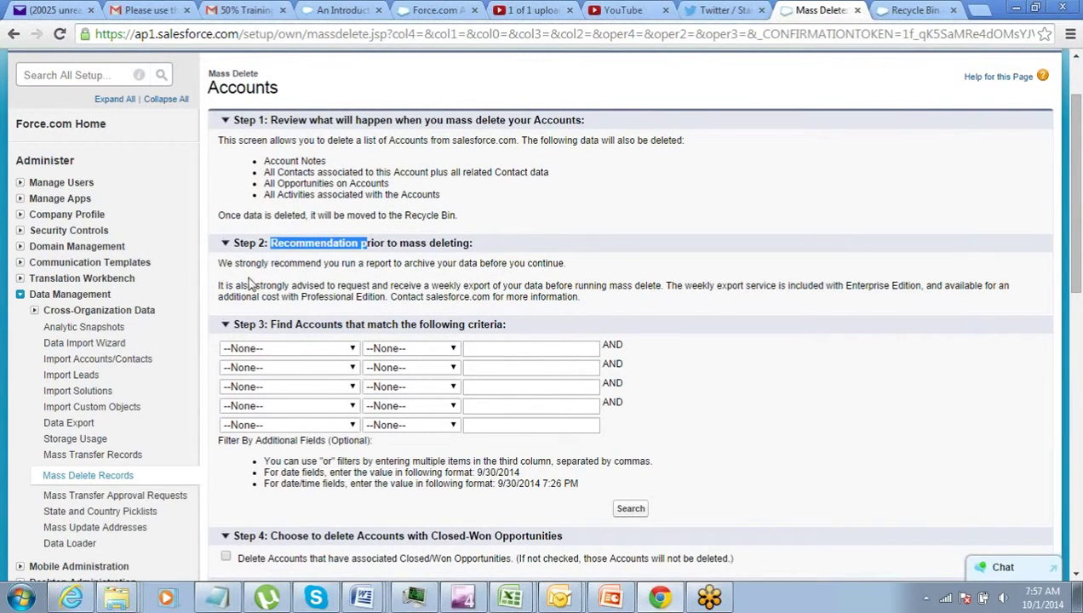
{"action": "left_click_drag", "start_coordinate": [219, 263], "coordinate": [344, 262]}
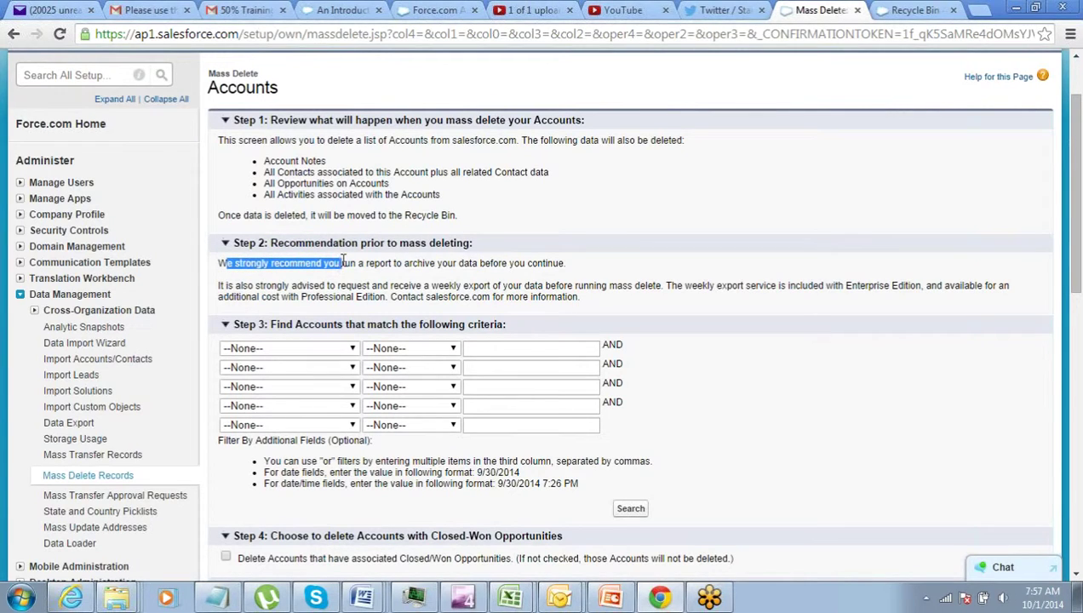
{"action": "left_click_drag", "start_coordinate": [415, 263], "coordinate": [507, 267]}
{"action": "left_click", "coordinate": [507, 266]}
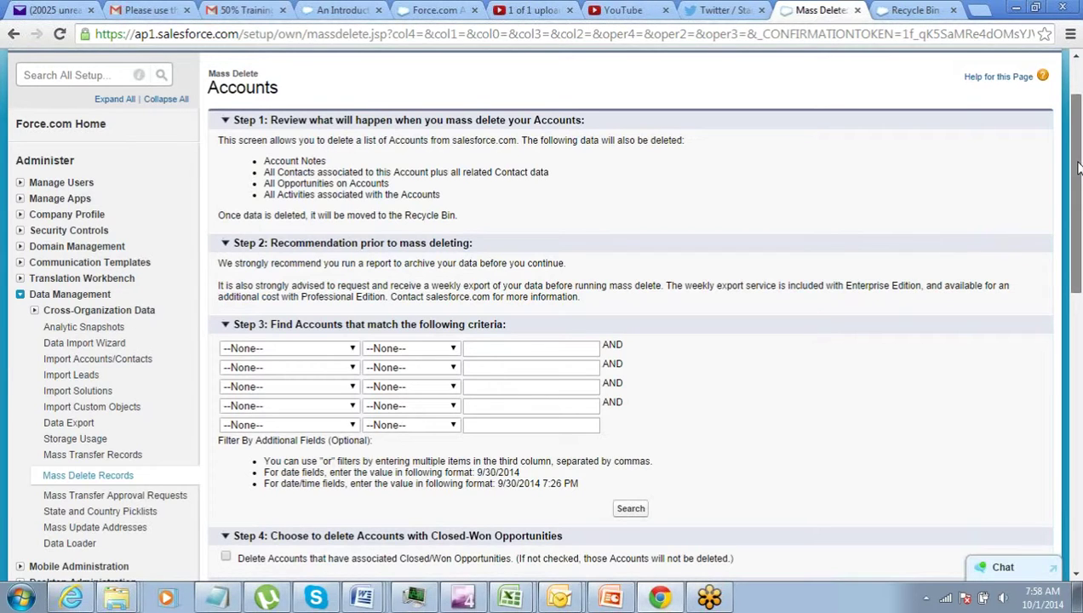
{"action": "left_click_drag", "start_coordinate": [1077, 168], "coordinate": [1075, 101]}
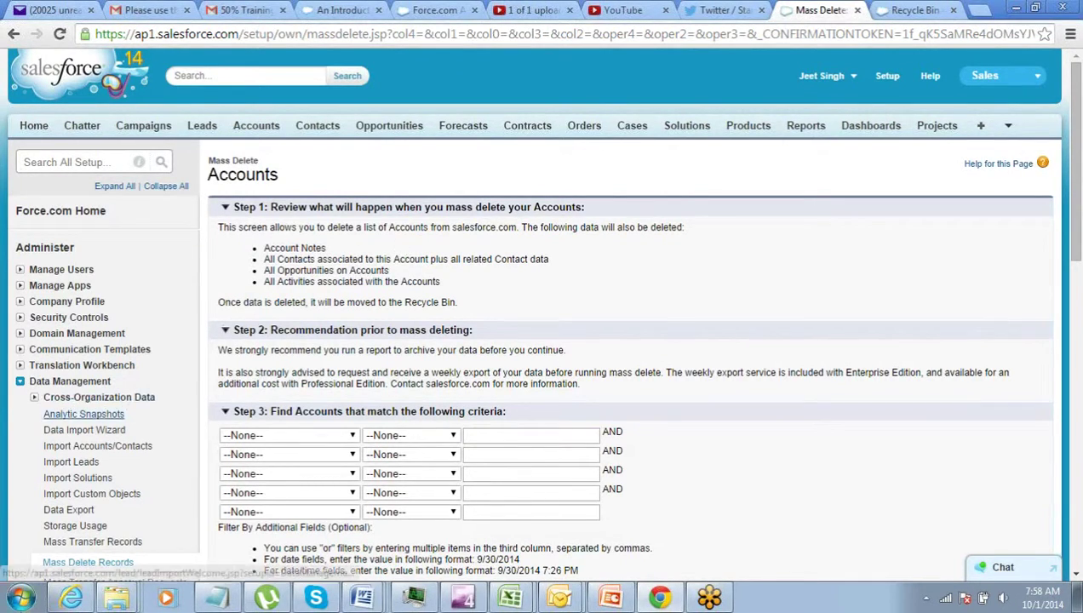
Step: Launch Data Loader and bring its welcome window in front of the browser
{"action": "left_click", "coordinate": [23, 599]}
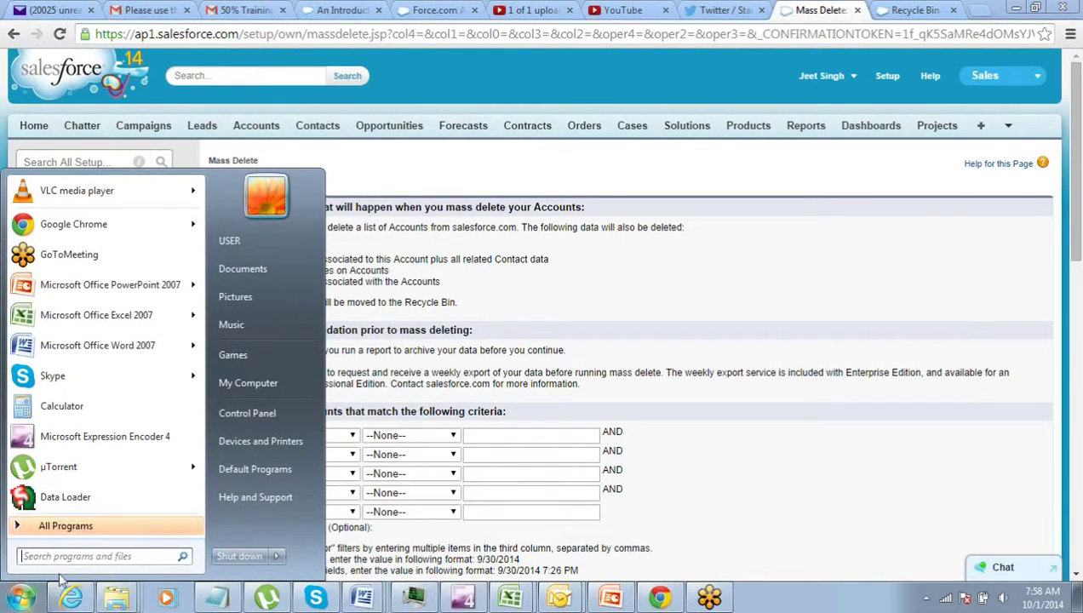
{"action": "left_click", "coordinate": [66, 511]}
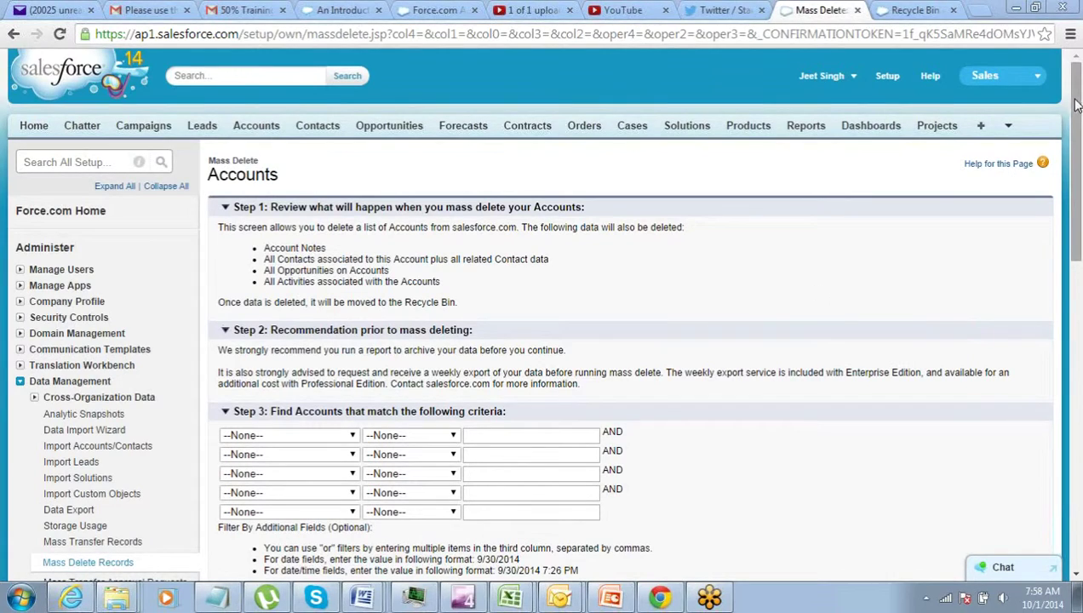
{"action": "mouse_move", "coordinate": [1077, 102]}
{"action": "left_mouse_down"}
{"action": "mouse_move", "coordinate": [1077, 366]}
{"action": "mouse_move", "coordinate": [1077, 114]}
{"action": "left_mouse_up"}
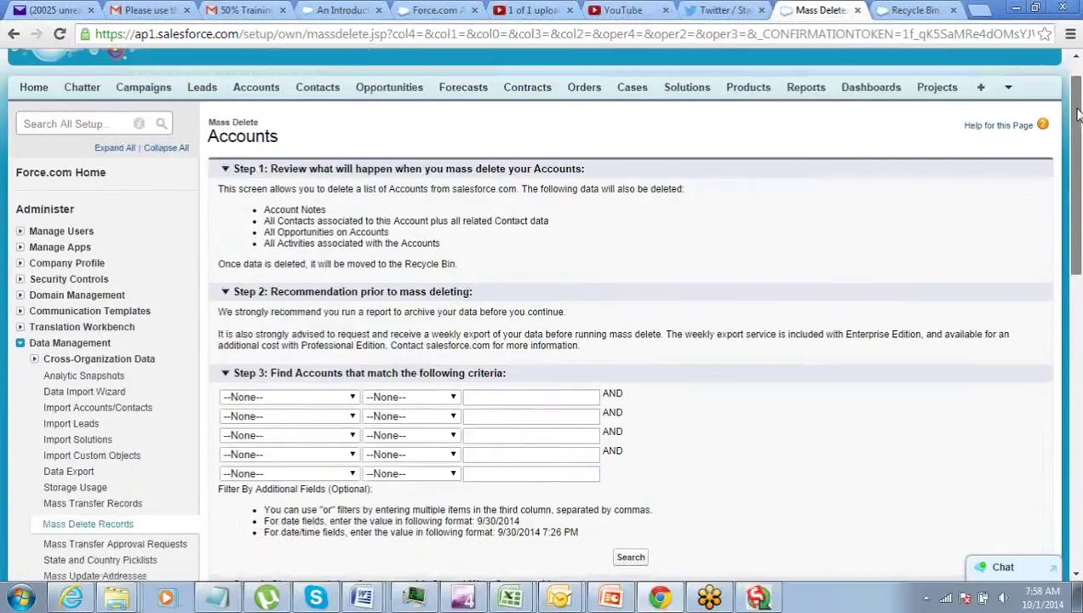
{"action": "left_click", "coordinate": [762, 598]}
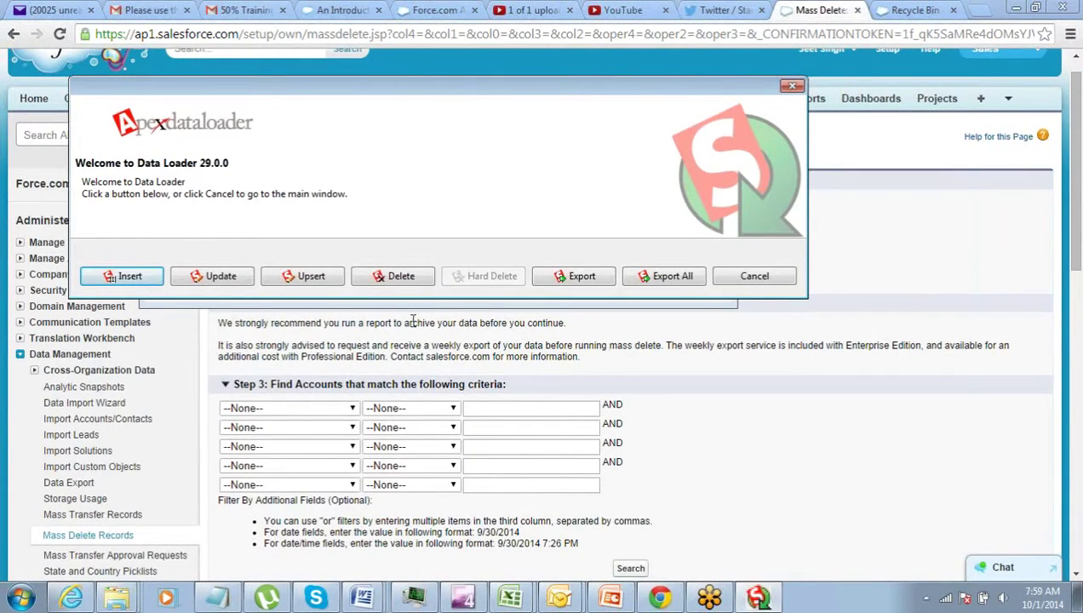
{"action": "left_click", "coordinate": [375, 280]}
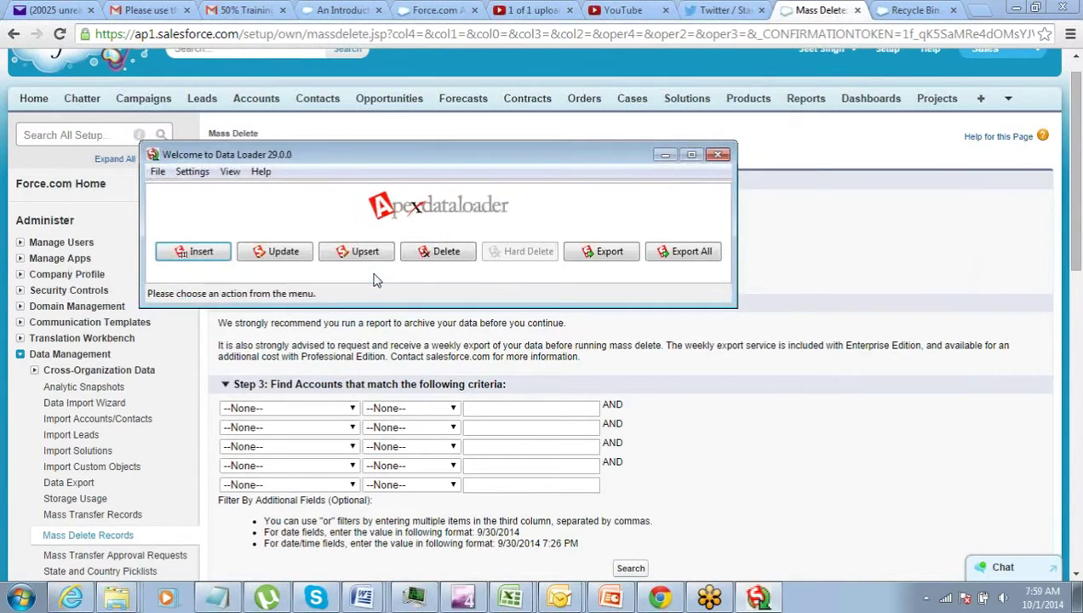
{"action": "left_click", "coordinate": [377, 232]}
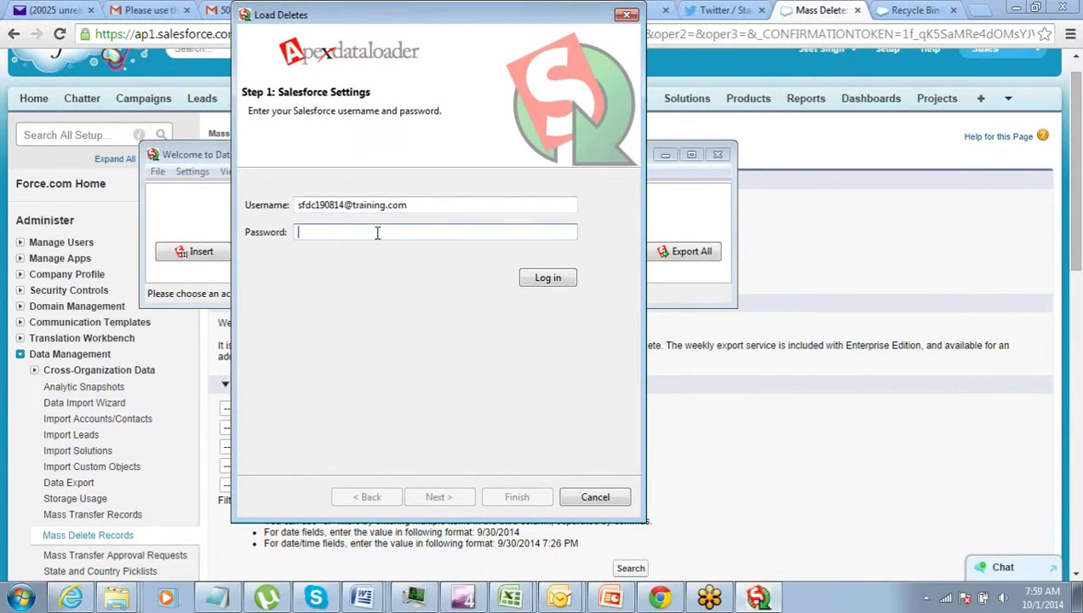
{"action": "left_click", "coordinate": [597, 499]}
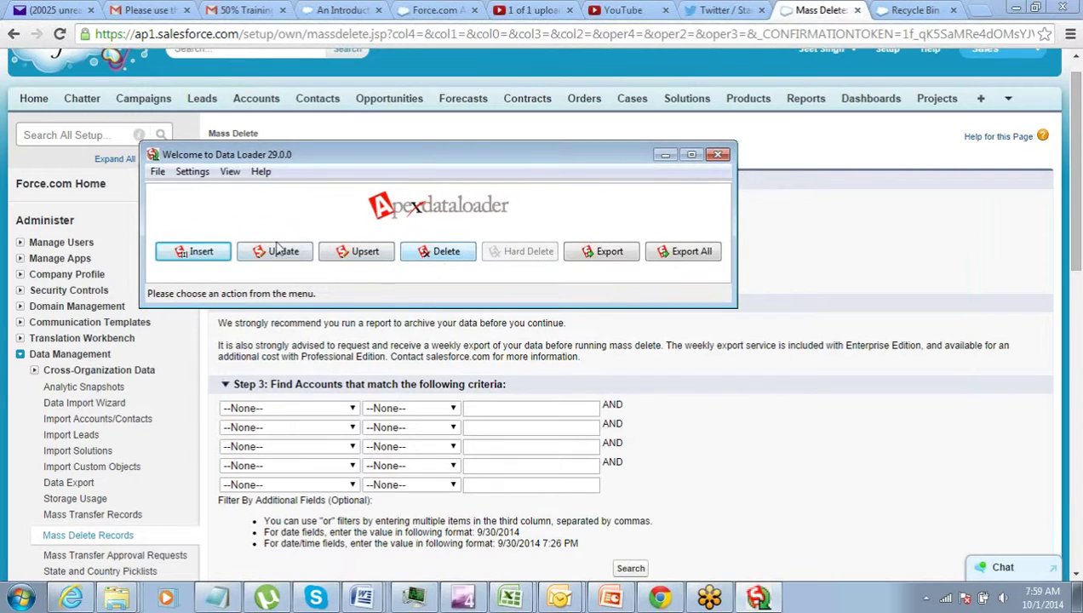
Step: Start an Export operation in Data Loader and log in with the Salesforce account password
{"action": "left_click", "coordinate": [583, 255]}
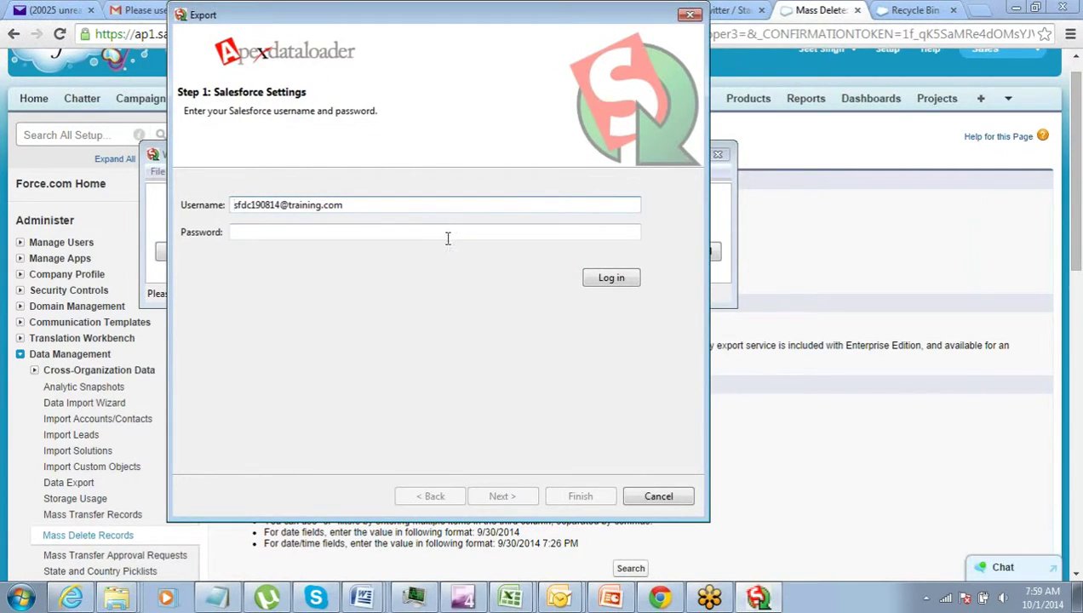
{"action": "left_click", "coordinate": [447, 238]}
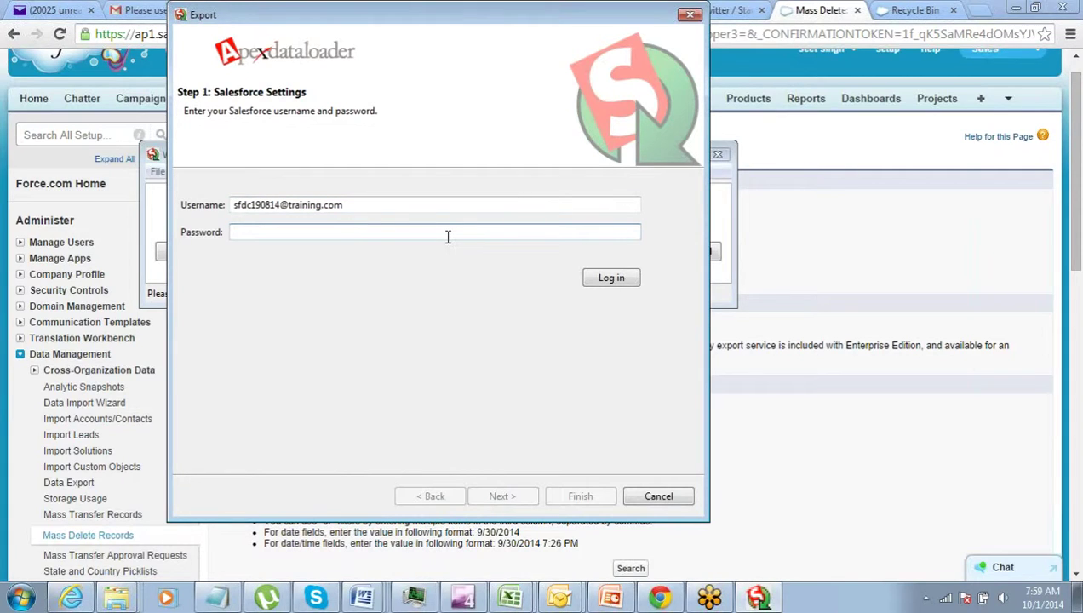
{"action": "type", "text": "************"}
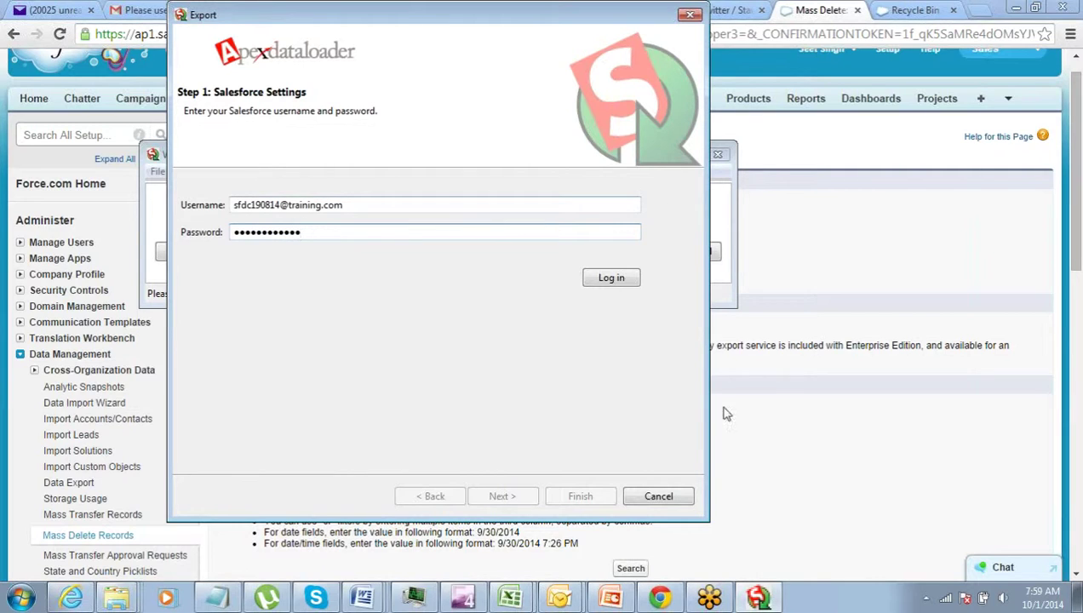
{"action": "left_click", "coordinate": [698, 582]}
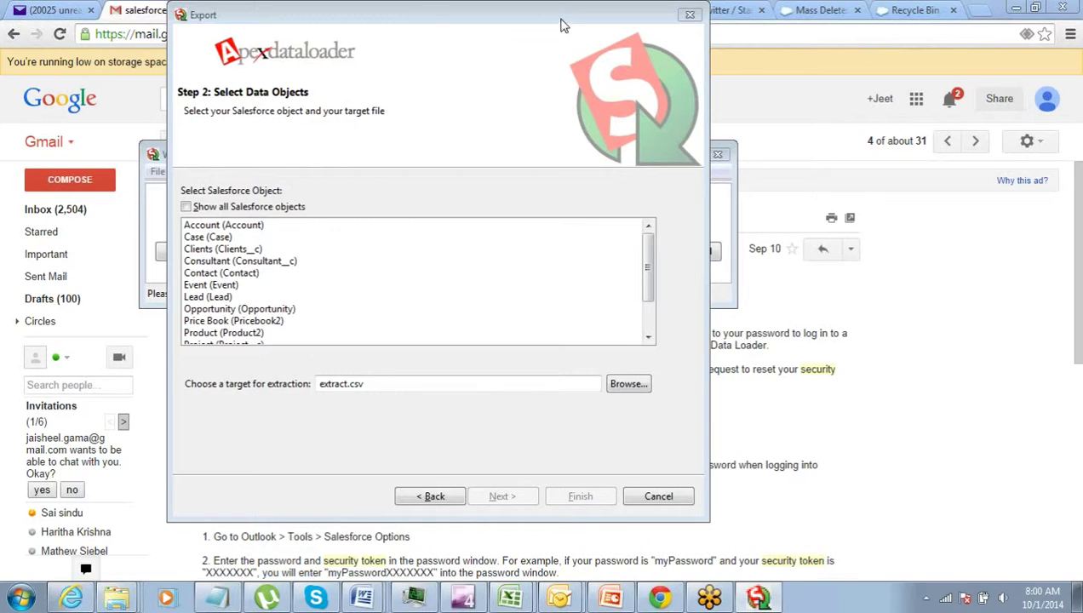
Step: Choose the Account object for export to extract.csv, replace the existing file and proceed to the query editor
{"action": "left_click_drag", "start_coordinate": [561, 17], "coordinate": [566, 6]}
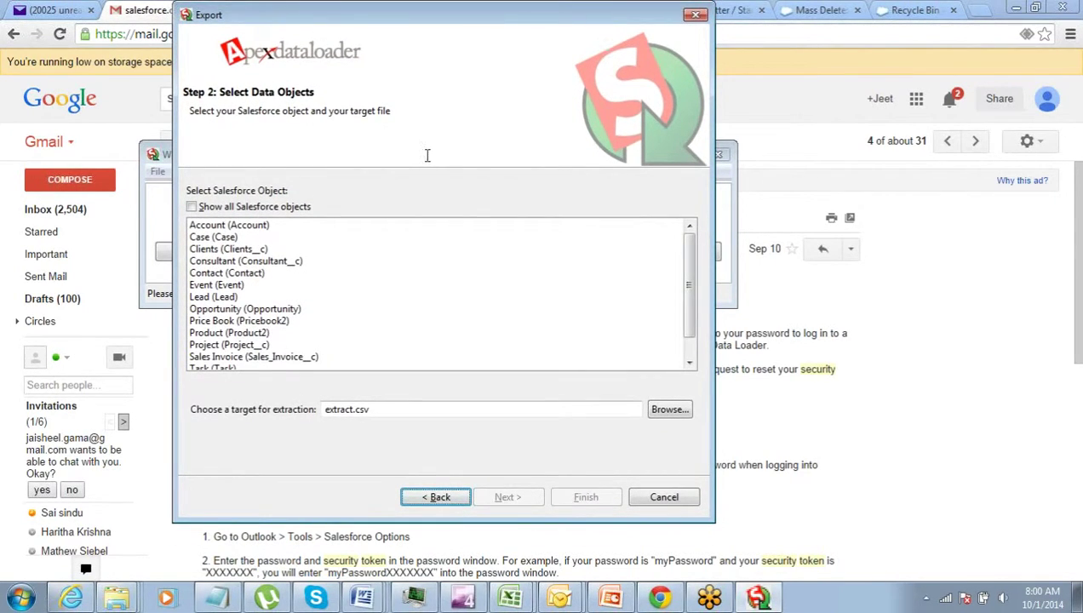
{"action": "left_click", "coordinate": [330, 226]}
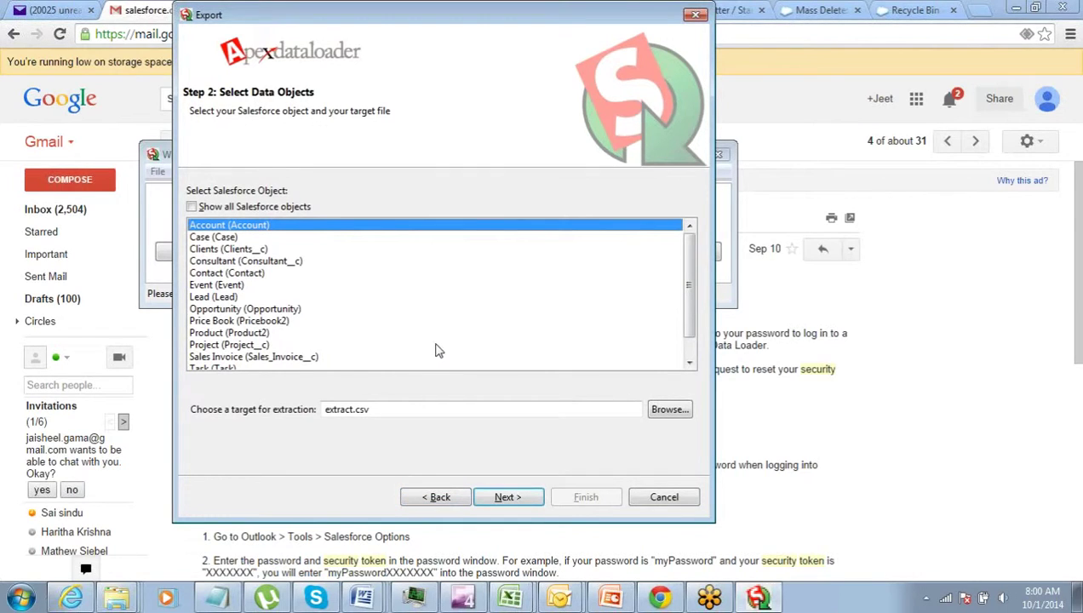
{"action": "left_click", "coordinate": [509, 498]}
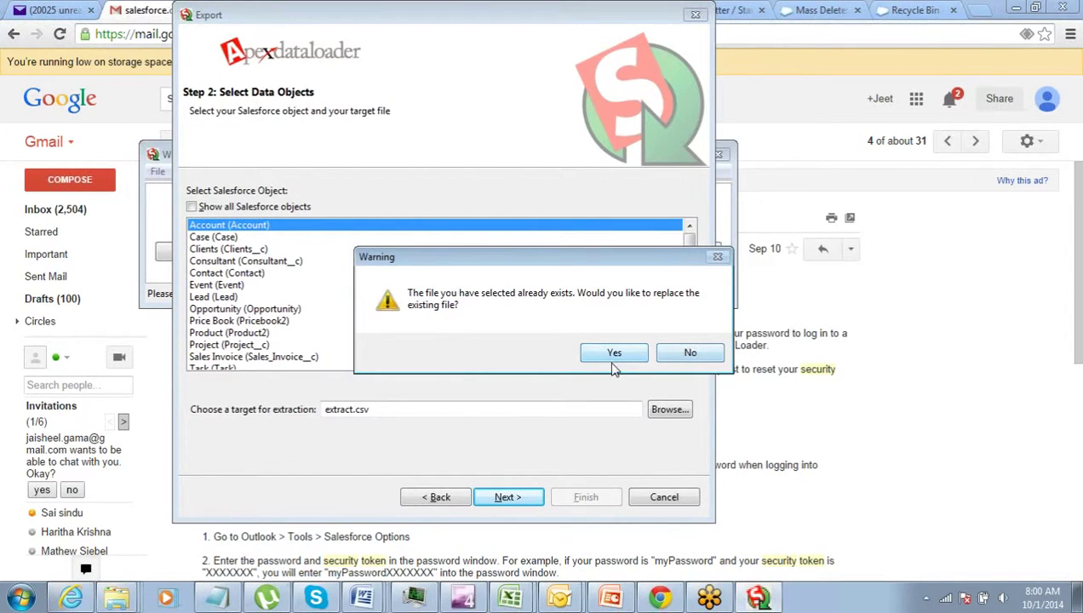
{"action": "left_click", "coordinate": [614, 354]}
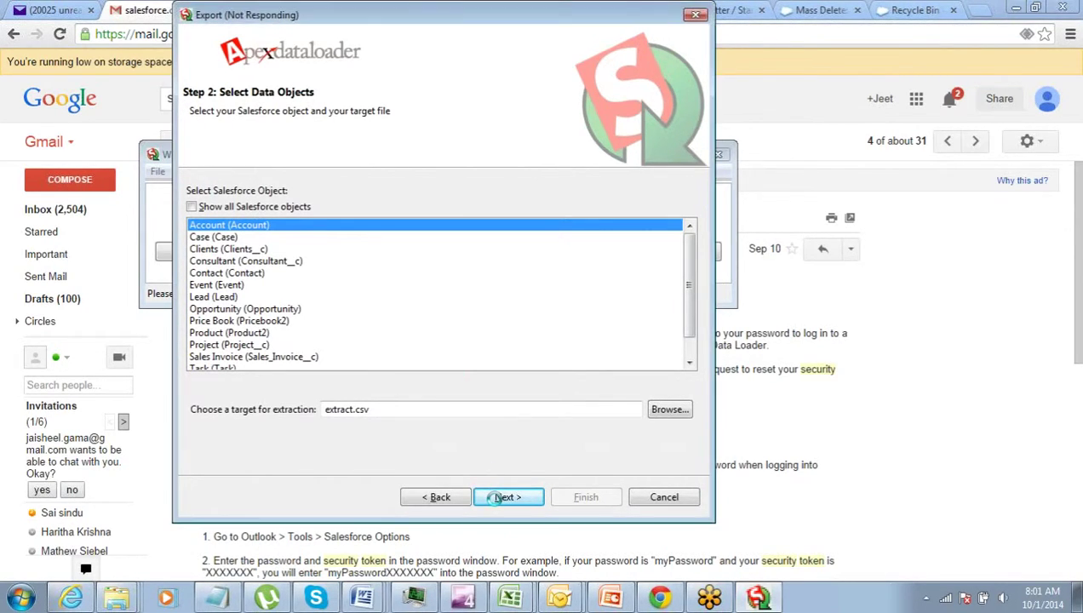
{"action": "left_click", "coordinate": [498, 497]}
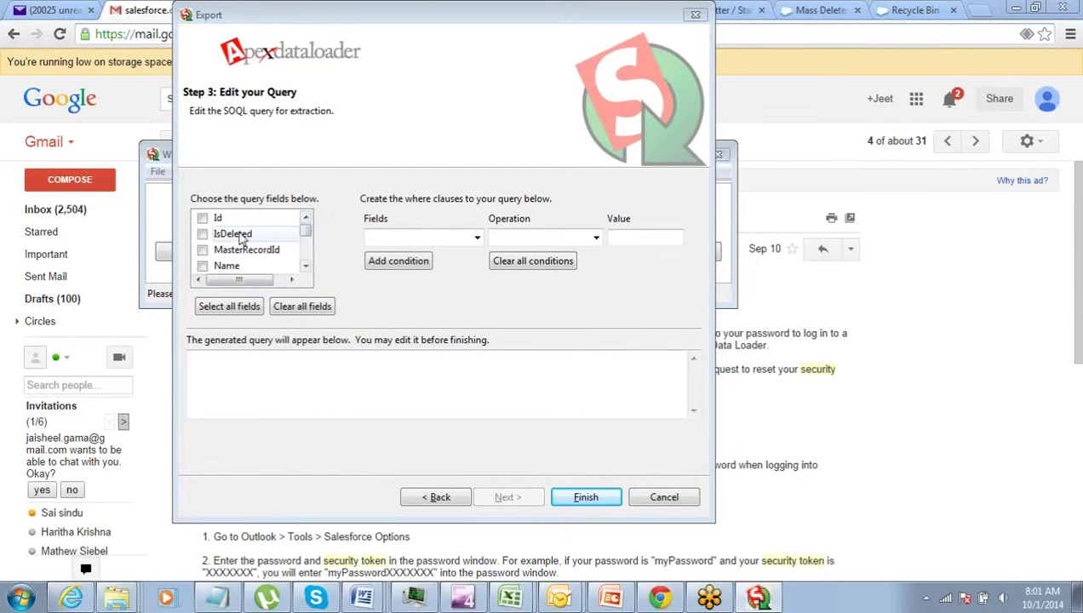
Step: Add the Id, Name and Type fields to the Account extraction query and look through the field list
{"action": "left_click", "coordinate": [203, 219]}
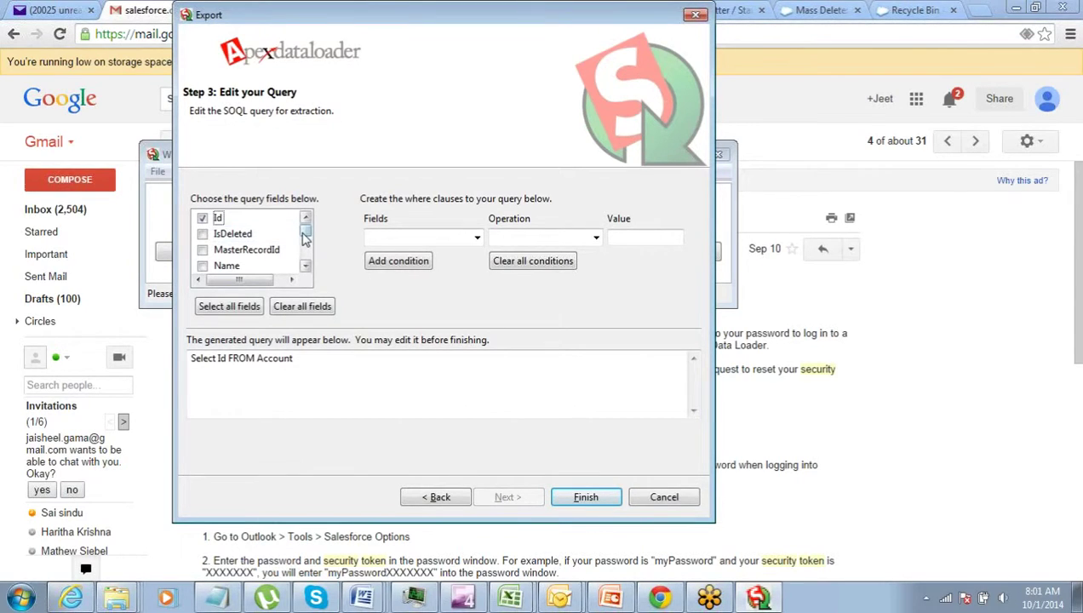
{"action": "mouse_move", "coordinate": [305, 238]}
{"action": "left_mouse_down"}
{"action": "mouse_move", "coordinate": [305, 265]}
{"action": "mouse_move", "coordinate": [304, 235]}
{"action": "left_mouse_up"}
{"action": "left_click", "coordinate": [203, 267]}
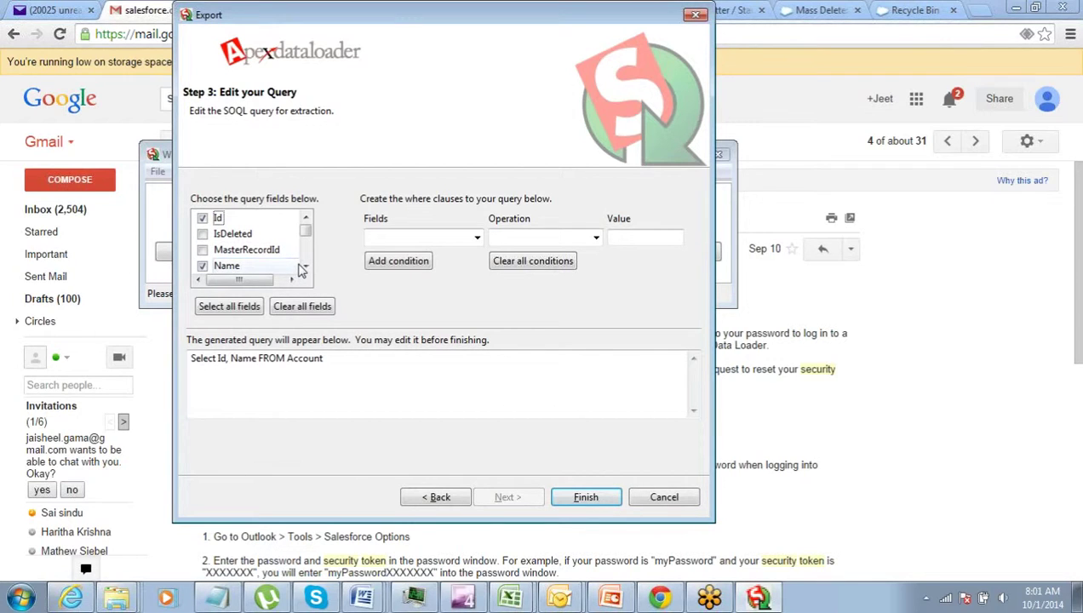
{"action": "left_click", "coordinate": [305, 267]}
{"action": "left_click", "coordinate": [305, 267]}
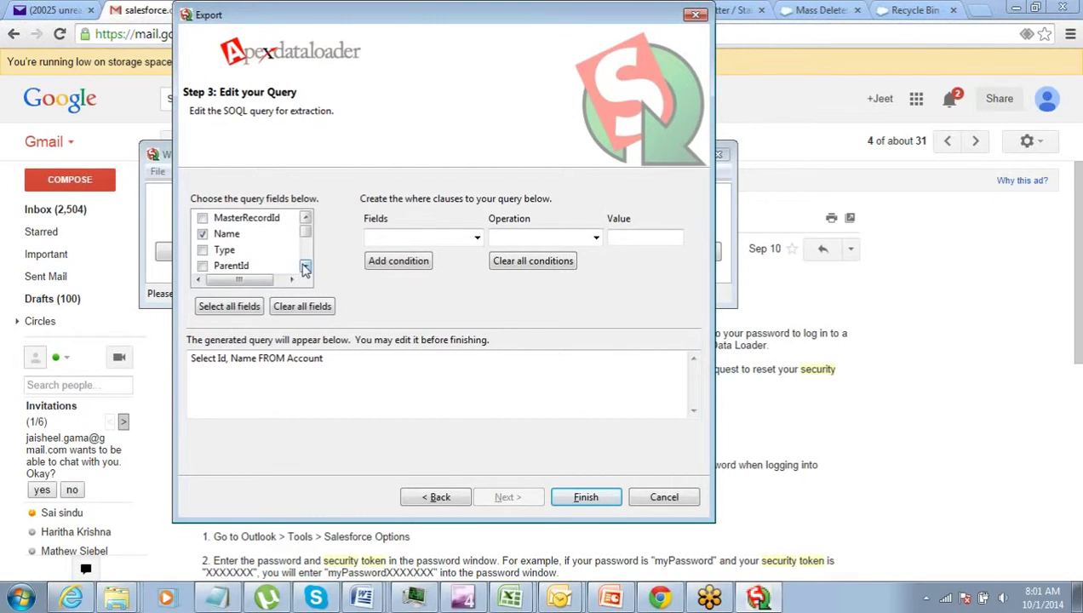
{"action": "left_click", "coordinate": [203, 249]}
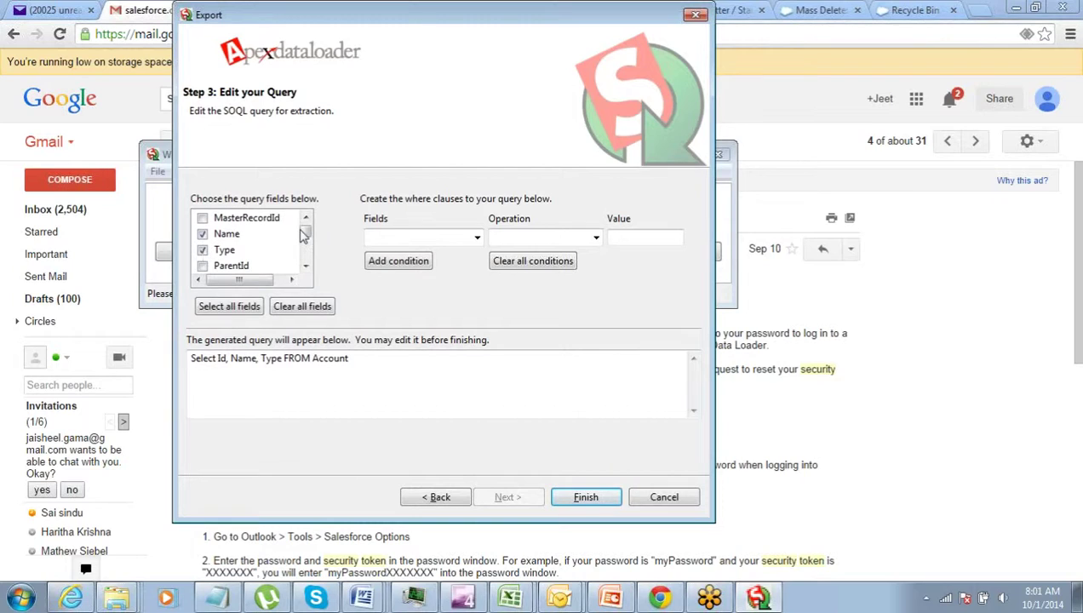
{"action": "scroll", "coordinate": [303, 235], "scroll_direction": "down", "scroll_amount": 2}
{"action": "scroll", "coordinate": [303, 235], "scroll_direction": "up", "scroll_amount": 3}
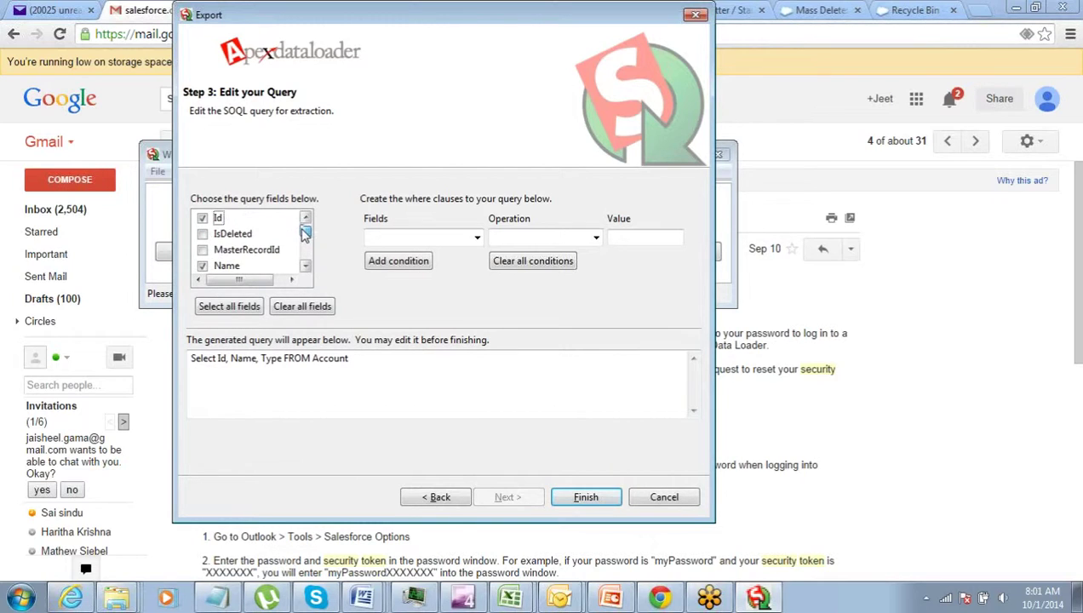
{"action": "scroll", "coordinate": [304, 235], "scroll_direction": "down", "scroll_amount": 2}
{"action": "scroll", "coordinate": [304, 235], "scroll_direction": "up", "scroll_amount": 1}
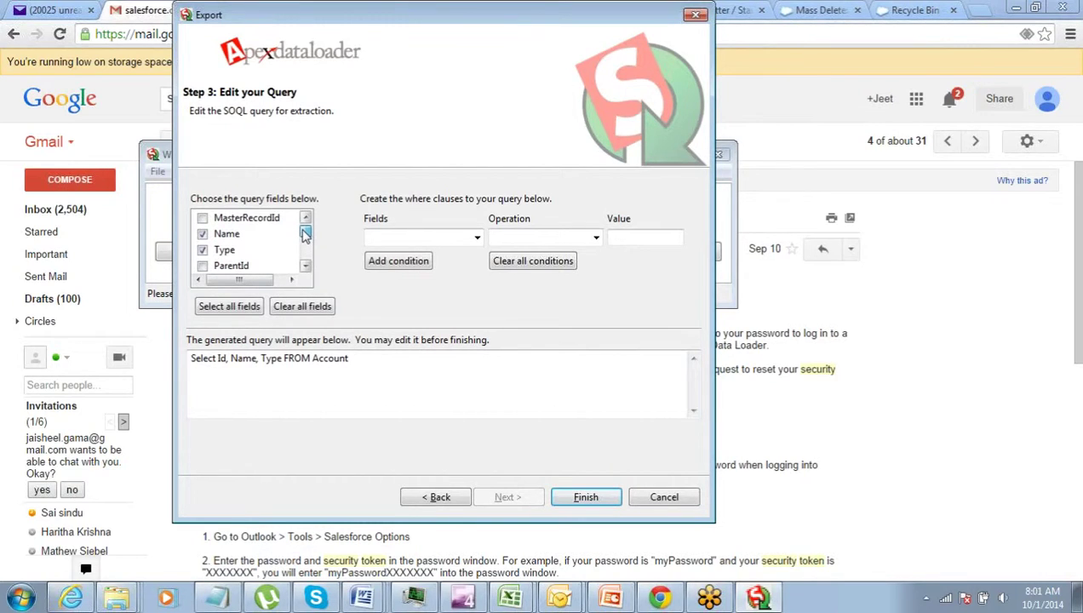
{"action": "scroll", "coordinate": [305, 235], "scroll_direction": "up", "scroll_amount": 1}
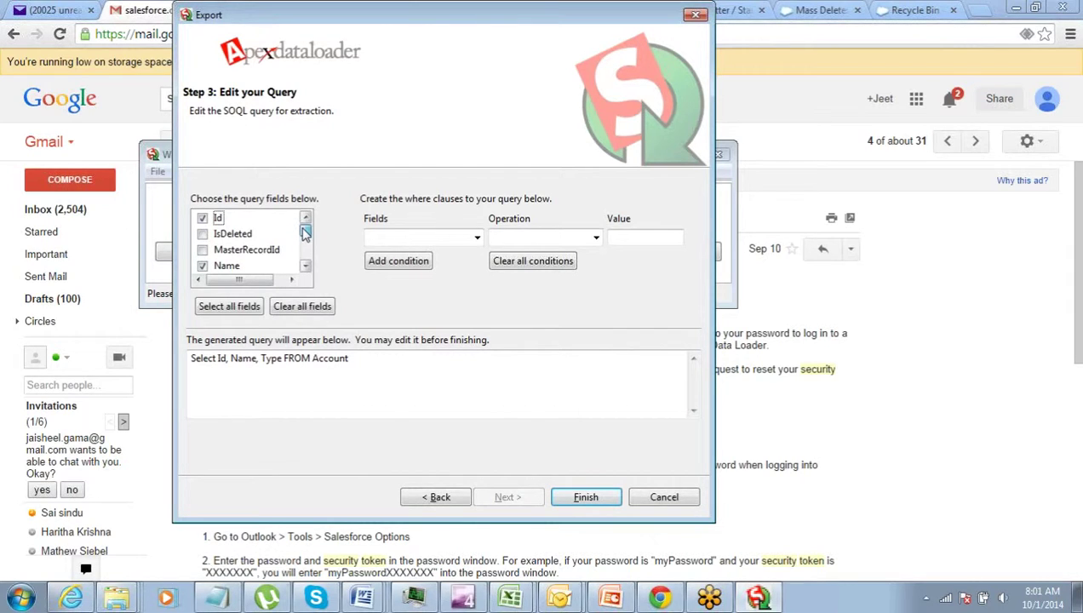
Step: Run the Account extraction with the Id, Name and Type query and agree to begin the export
{"action": "scroll", "coordinate": [304, 235], "scroll_direction": "down", "scroll_amount": 2}
{"action": "scroll", "coordinate": [305, 235], "scroll_direction": "up", "scroll_amount": 1}
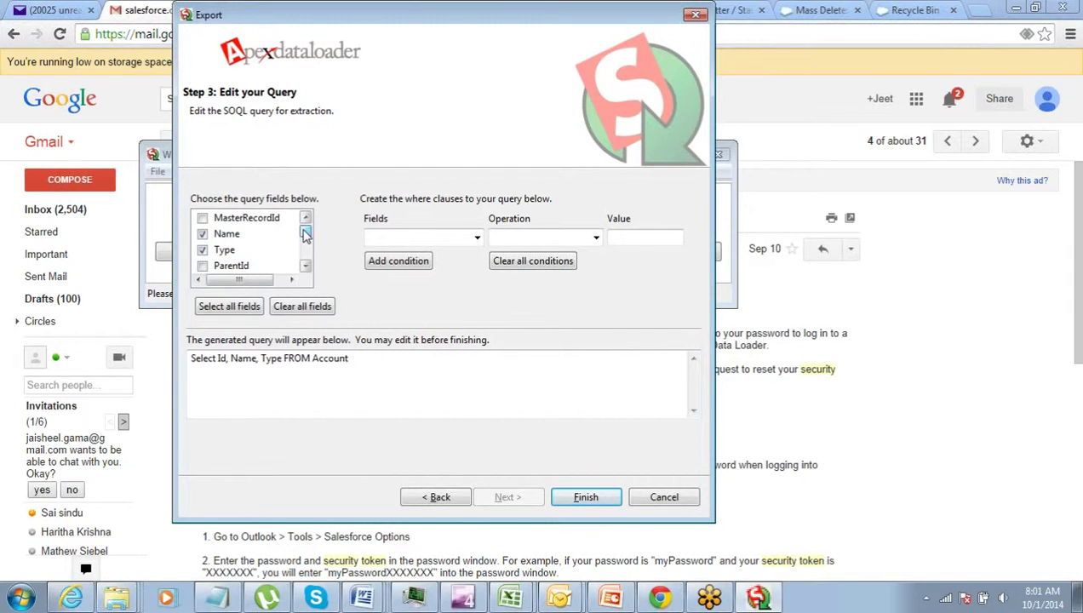
{"action": "left_click", "coordinate": [305, 220]}
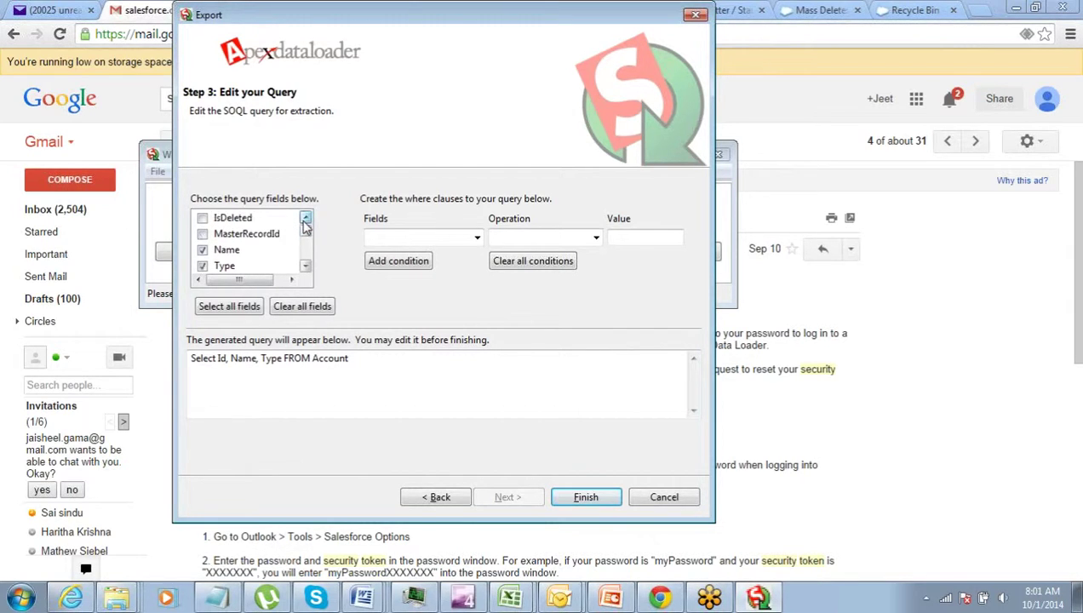
{"action": "left_click", "coordinate": [305, 220]}
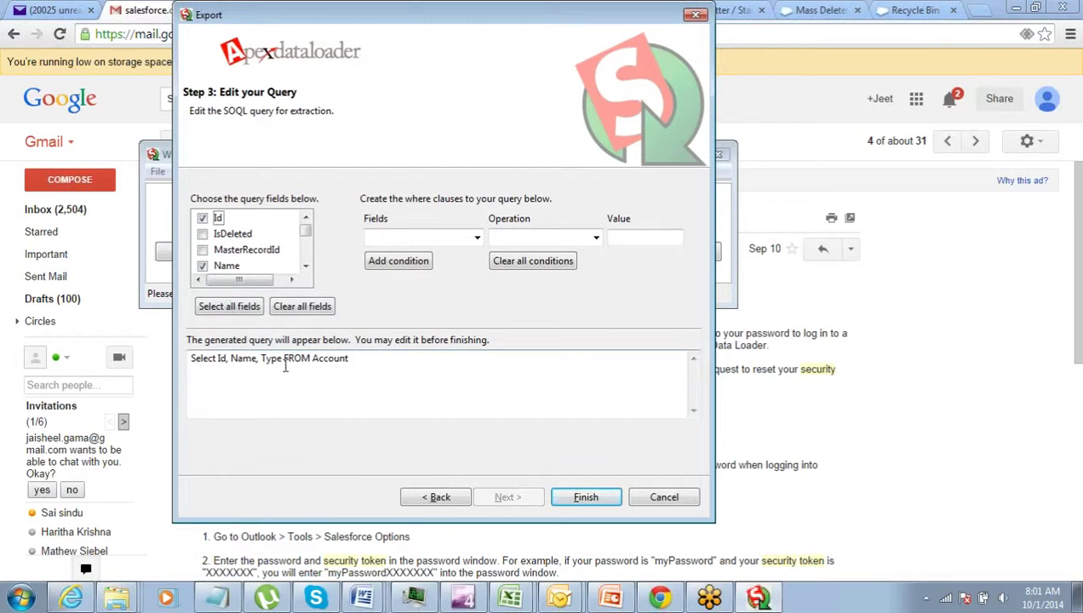
{"action": "left_click", "coordinate": [564, 496]}
{"action": "left_click", "coordinate": [590, 353]}
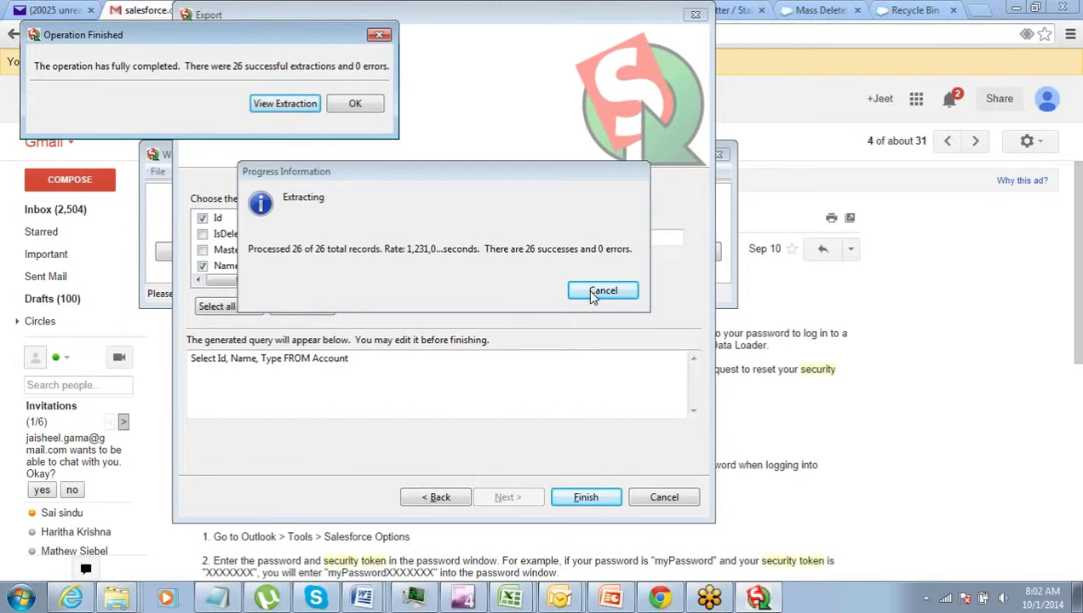
Step: View the extracted account records in the CSV Viewer, then close the viewer and the operation summary
{"action": "left_click", "coordinate": [284, 103]}
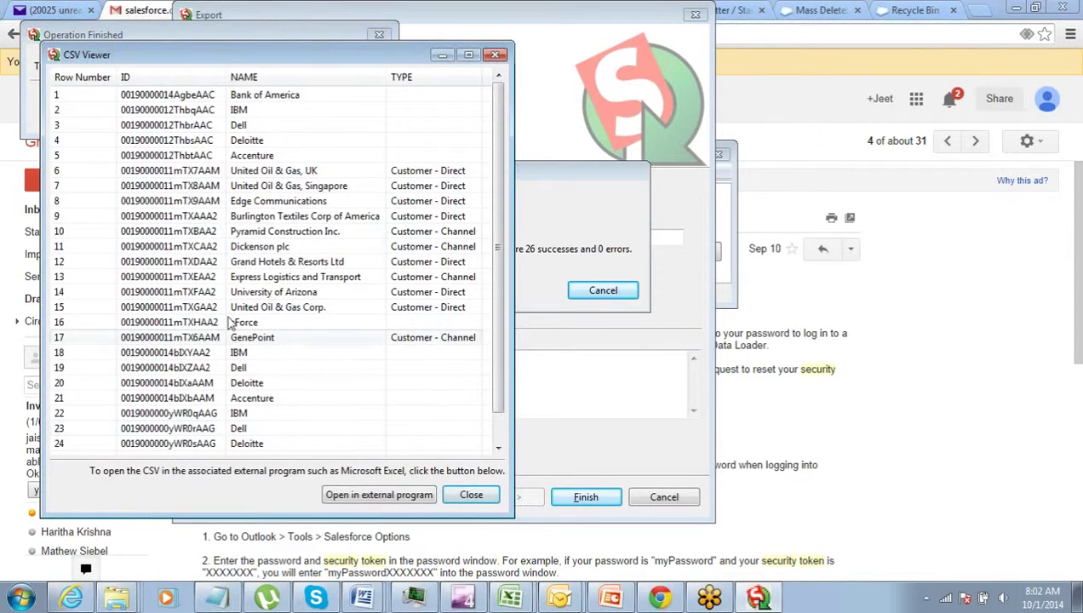
{"action": "left_click", "coordinate": [174, 98]}
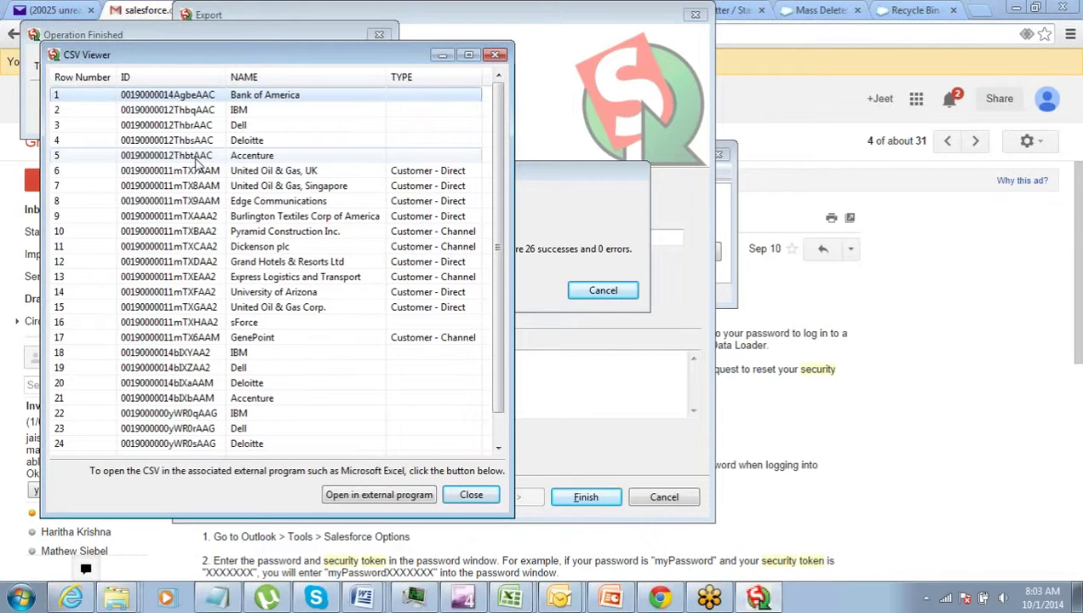
{"action": "left_click", "coordinate": [457, 497]}
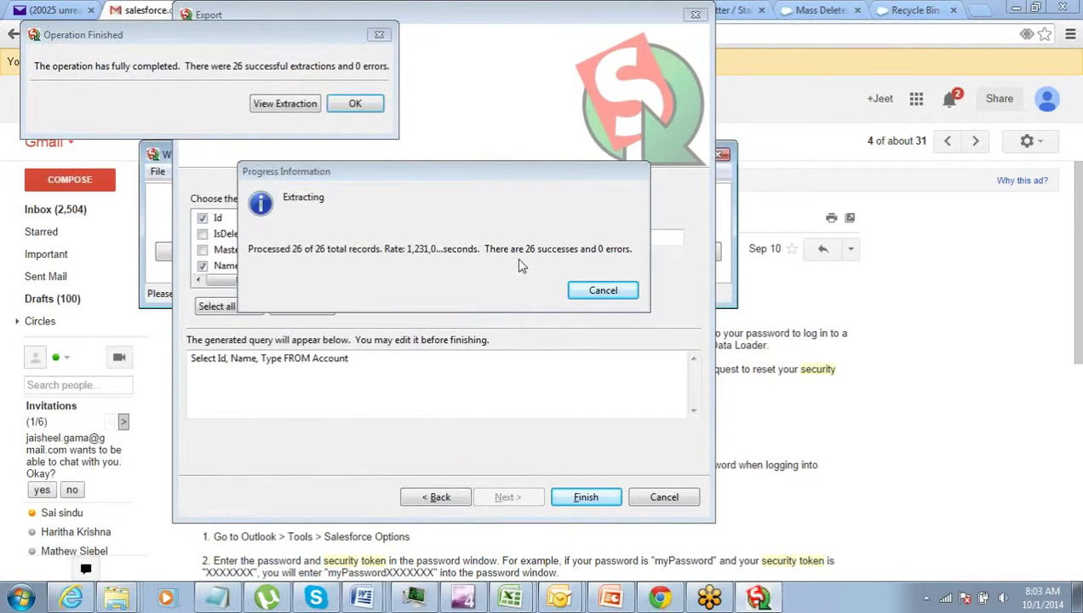
{"action": "left_click", "coordinate": [356, 104]}
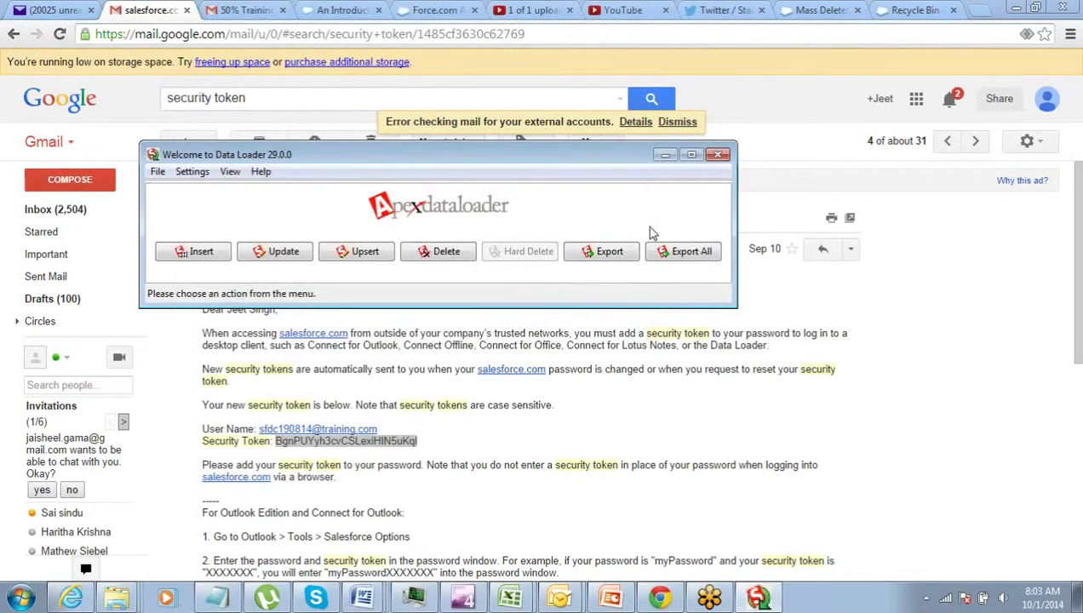
Step: Start a new Account export that replaces extract.csv, and add the Id and Name fields to the query
{"action": "left_click", "coordinate": [1060, 35]}
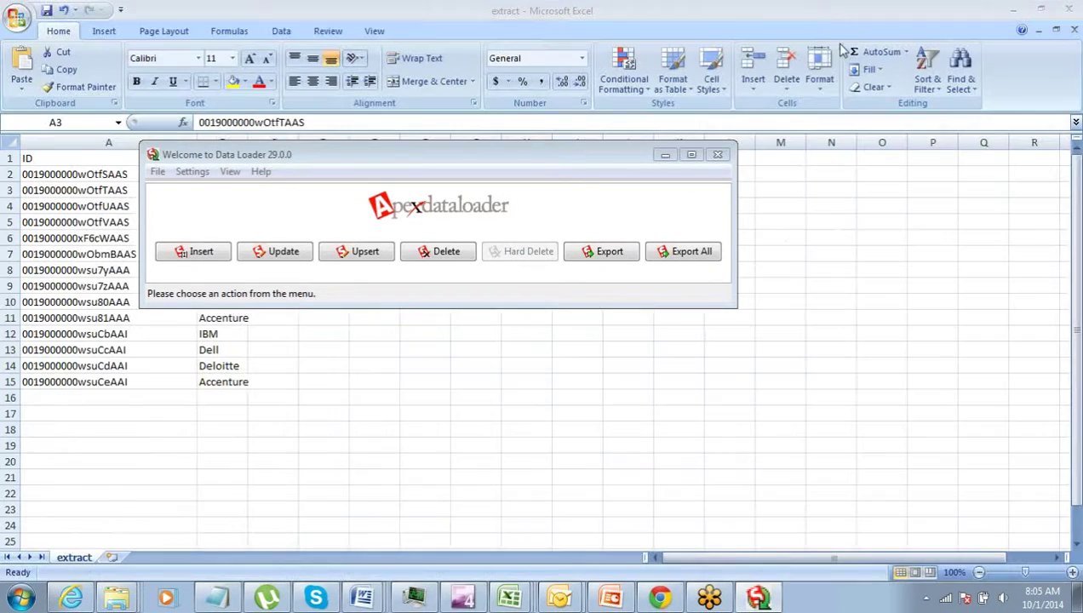
{"action": "left_click", "coordinate": [597, 260]}
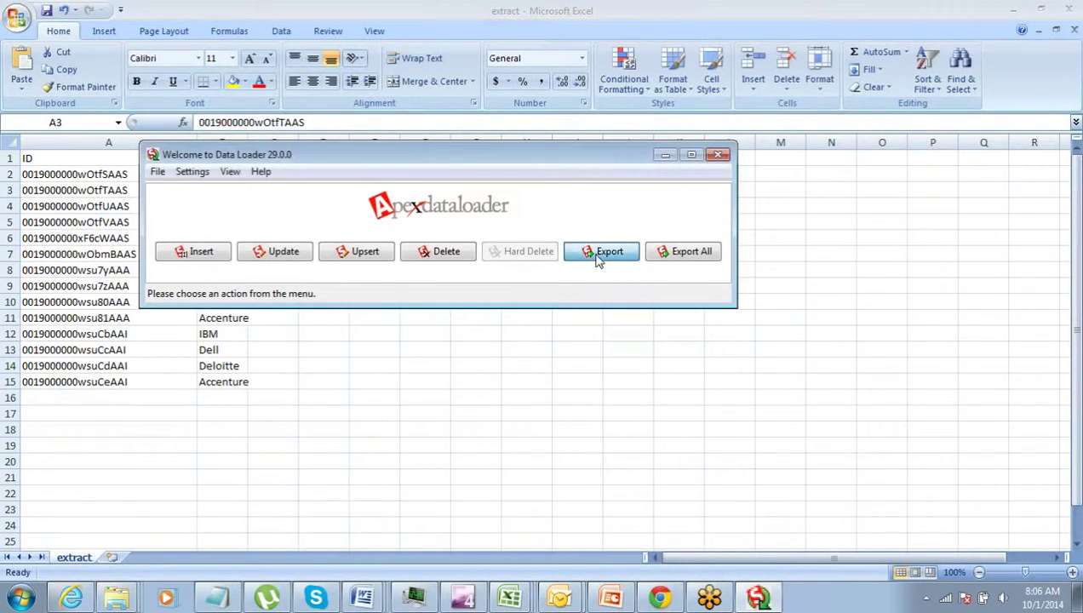
{"action": "left_click", "coordinate": [329, 229]}
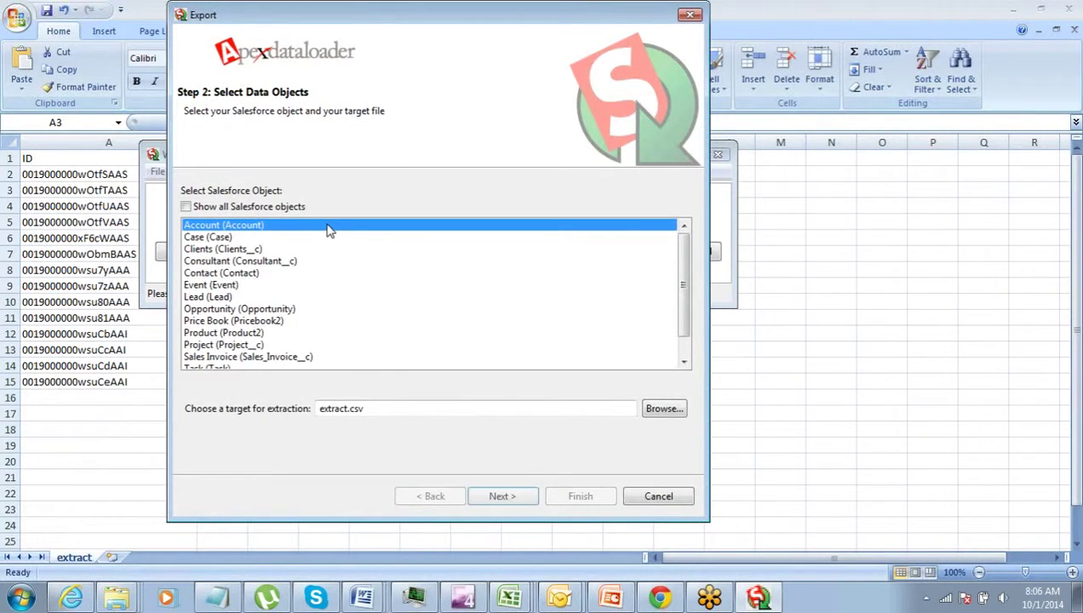
{"action": "left_click", "coordinate": [533, 498]}
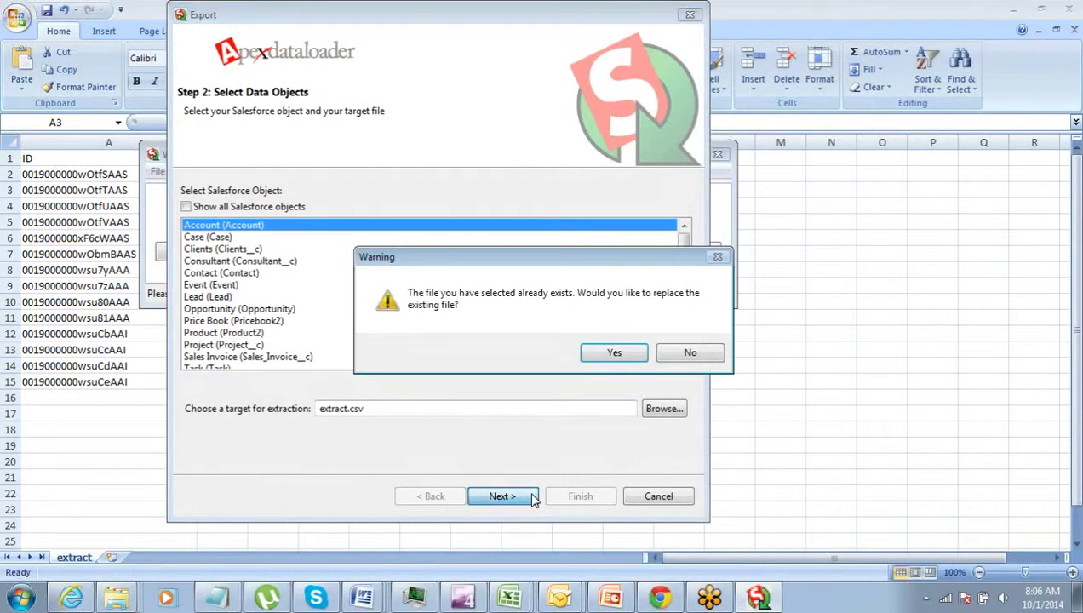
{"action": "left_click", "coordinate": [614, 353]}
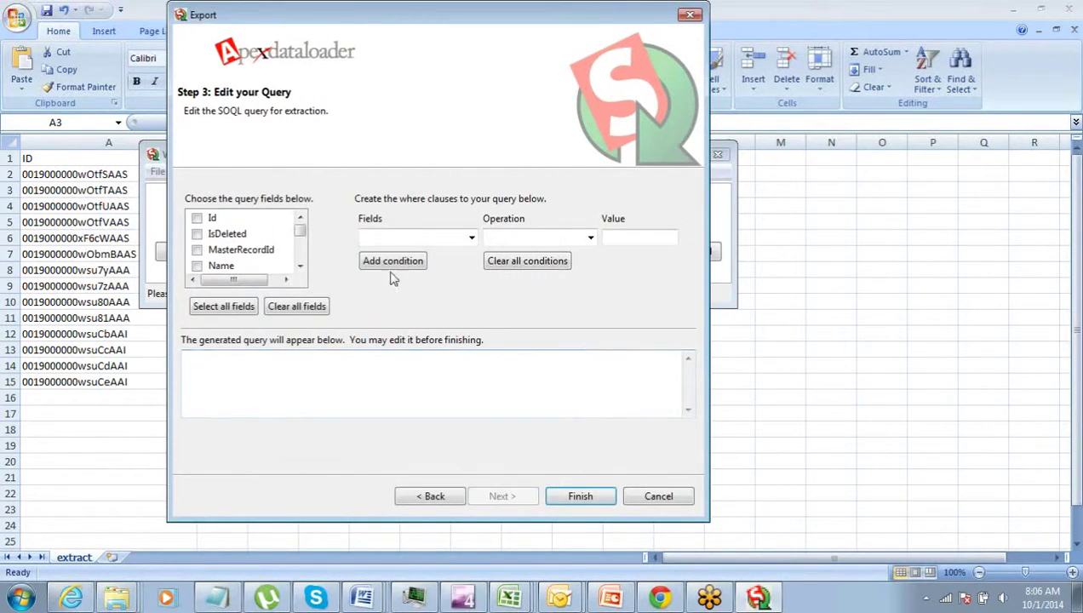
{"action": "left_click", "coordinate": [197, 218]}
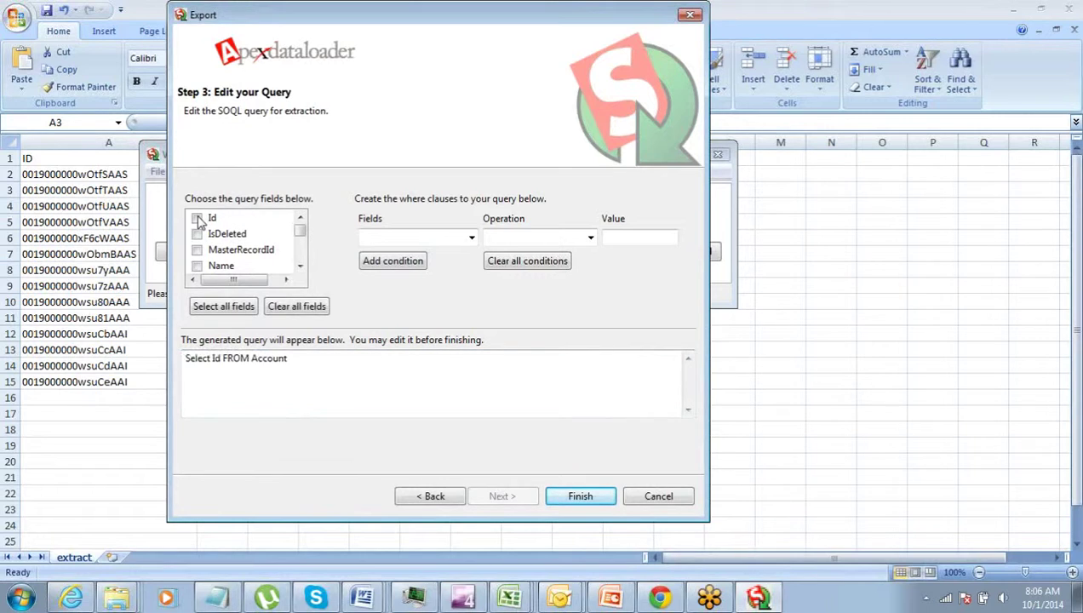
{"action": "left_click", "coordinate": [198, 265]}
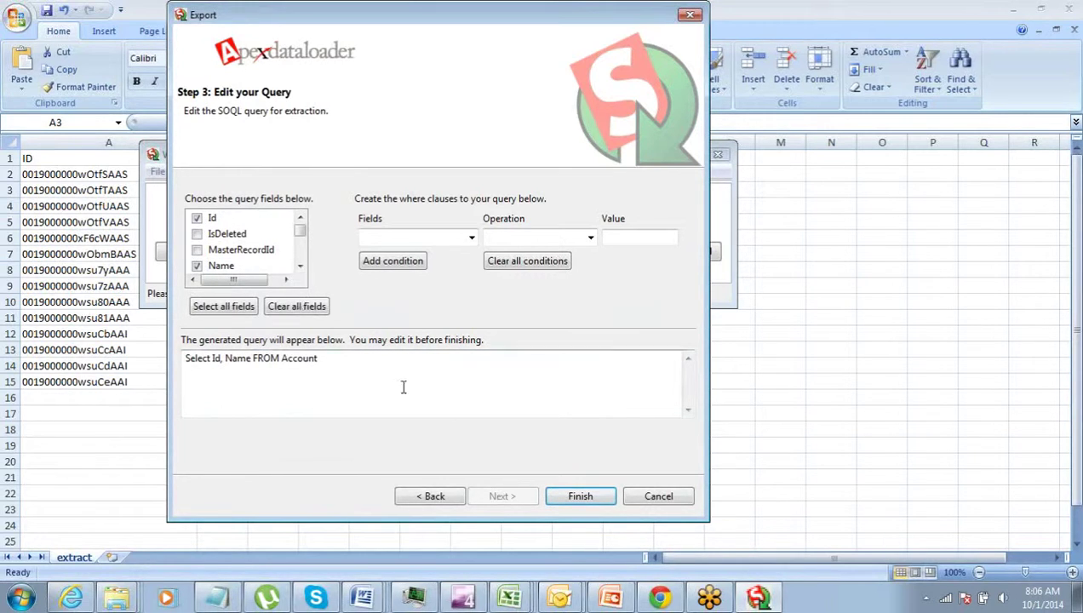
Step: Return to the export's target file setting and browse to the Log_Files folder on the Desktop
{"action": "left_click", "coordinate": [430, 496]}
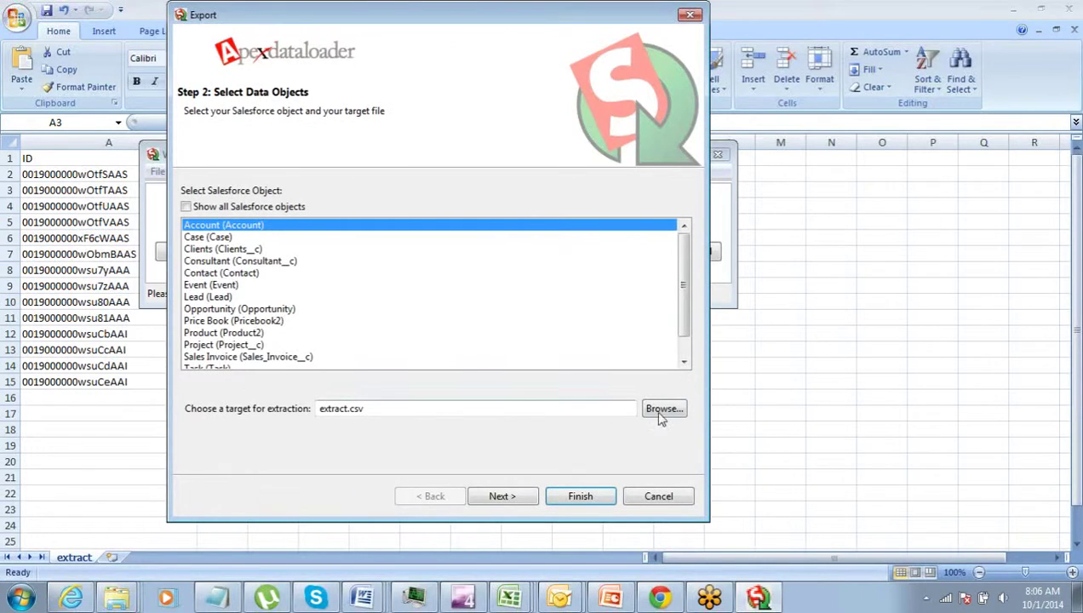
{"action": "left_click", "coordinate": [657, 417]}
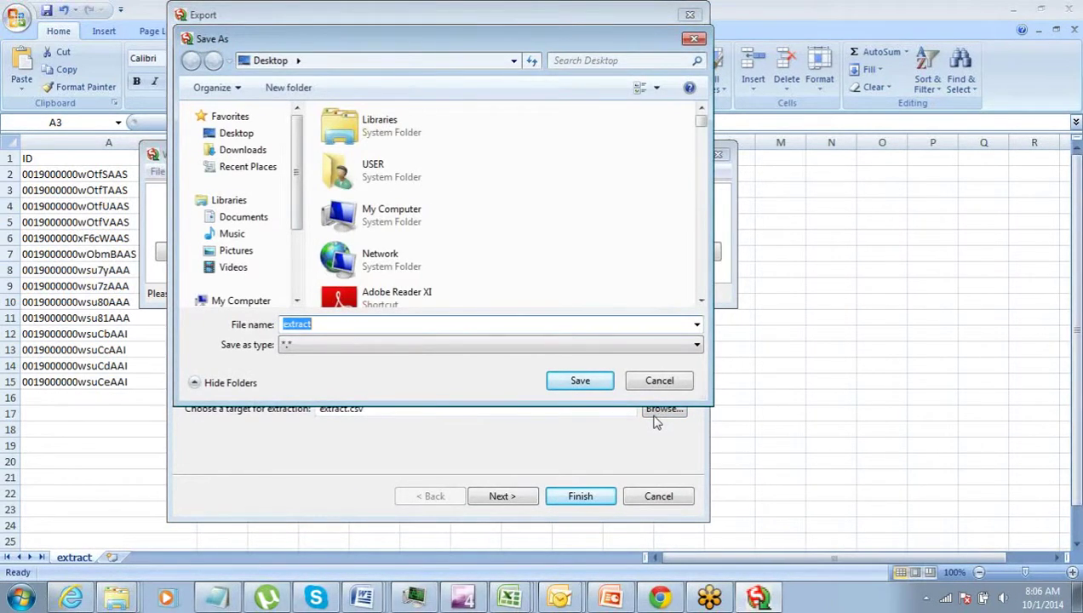
{"action": "left_click", "coordinate": [351, 250]}
{"action": "scroll", "coordinate": [352, 251], "scroll_direction": "down", "scroll_amount": 2}
{"action": "left_click", "coordinate": [351, 270]}
{"action": "key", "text": "Down"}
{"action": "key", "text": "Down"}
{"action": "key", "text": "Down"}
{"action": "key", "text": "Down"}
{"action": "key", "text": "Down"}
{"action": "key", "text": "Down"}
{"action": "key", "text": "Down"}
{"action": "key", "text": "Down"}
{"action": "key", "text": "Down"}
{"action": "key", "text": "Down"}
{"action": "key", "text": "Down"}
{"action": "key", "text": "Down"}
{"action": "key", "text": "Down"}
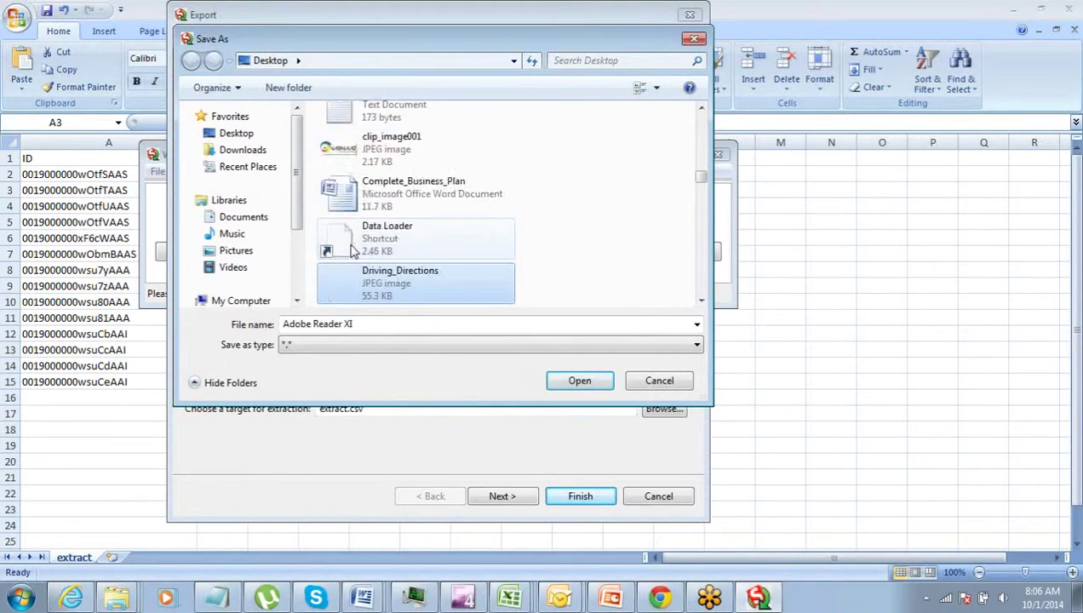
{"action": "key", "text": "Up"}
{"action": "key", "text": "Up"}
{"action": "key", "text": "Up"}
{"action": "key", "text": "Up"}
{"action": "key", "text": "Up"}
{"action": "key", "text": "Up"}
{"action": "key", "text": "Up"}
{"action": "key", "text": "Up"}
{"action": "key", "text": "Up"}
{"action": "key", "text": "Up"}
{"action": "key", "text": "Up"}
{"action": "key", "text": "Up"}
{"action": "key", "text": "Up"}
{"action": "key", "text": "Down"}
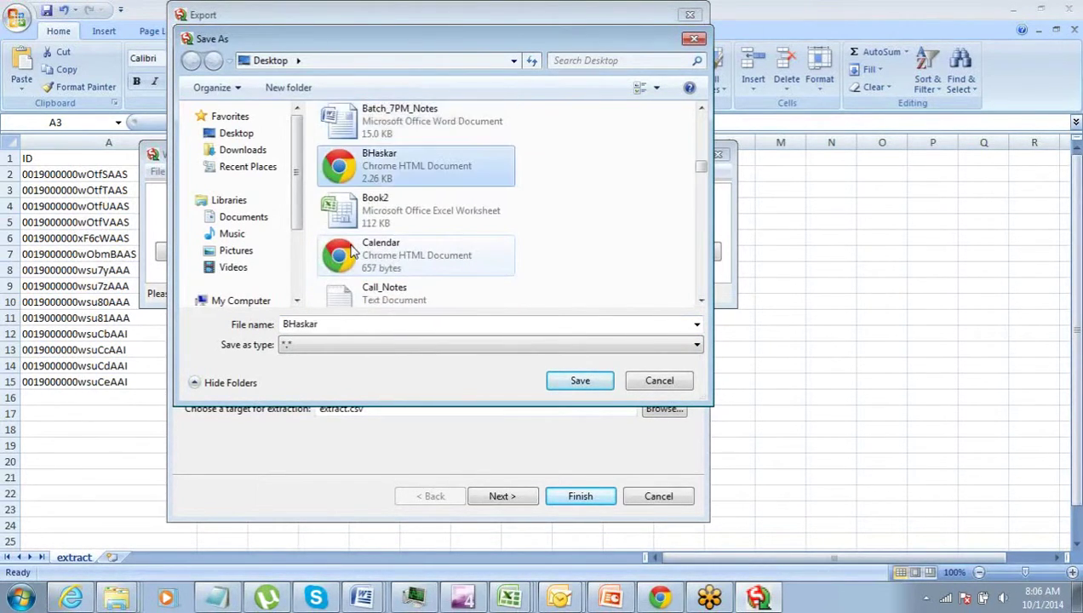
{"action": "key", "text": "Up"}
{"action": "key", "text": "Up"}
{"action": "key", "text": "Up"}
{"action": "key", "text": "Up"}
{"action": "key", "text": "Up"}
{"action": "key", "text": "Up"}
{"action": "key", "text": "Up"}
{"action": "key", "text": "Up"}
{"action": "key", "text": "Up"}
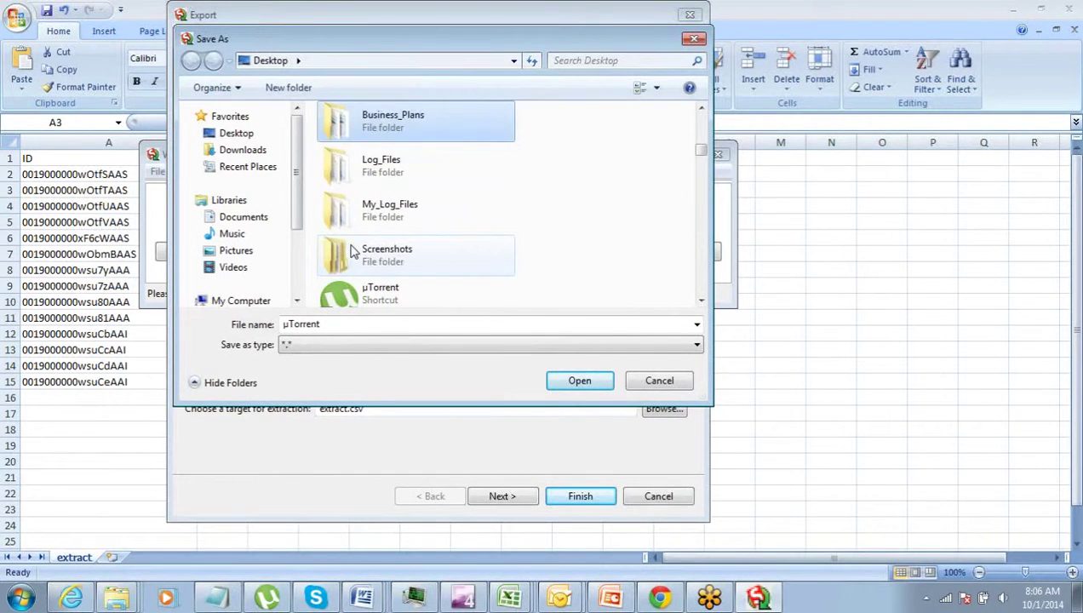
{"action": "key", "text": "Down"}
{"action": "key", "text": "Down"}
{"action": "key", "text": "Up"}
{"action": "key", "text": "Return"}
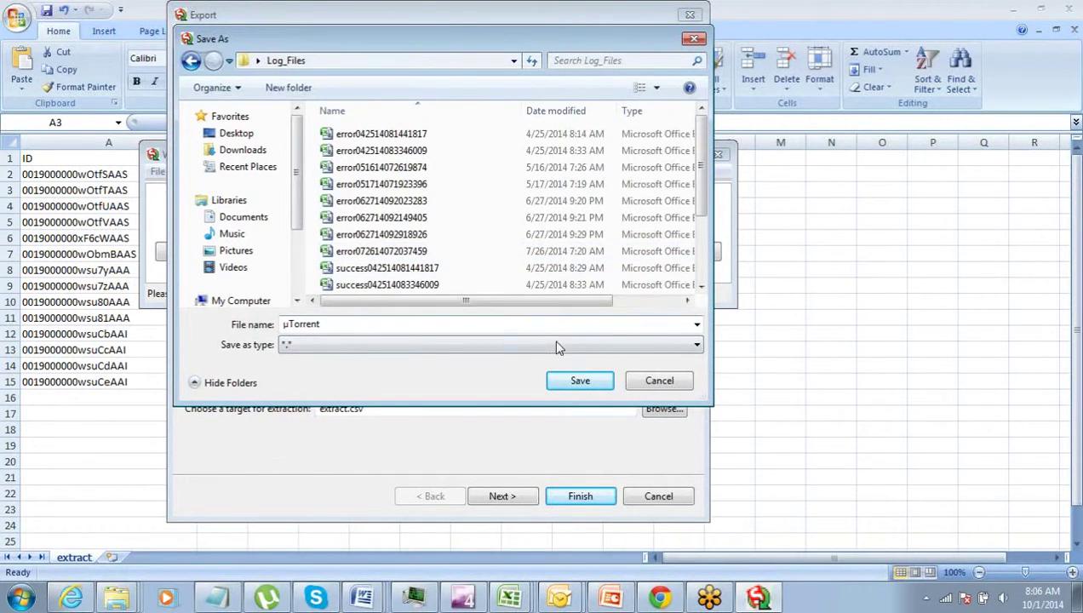
Step: Save the extraction target as extract in Log_Files and proceed to the query editor
{"action": "double_click", "coordinate": [540, 325]}
{"action": "type", "text": "extract"}
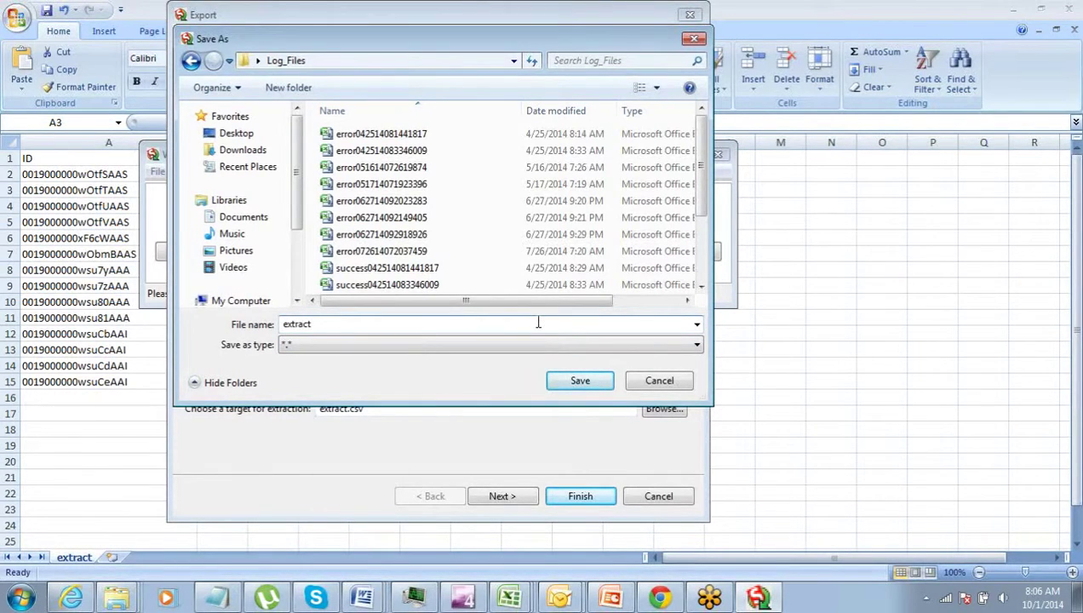
{"action": "left_click", "coordinate": [582, 381]}
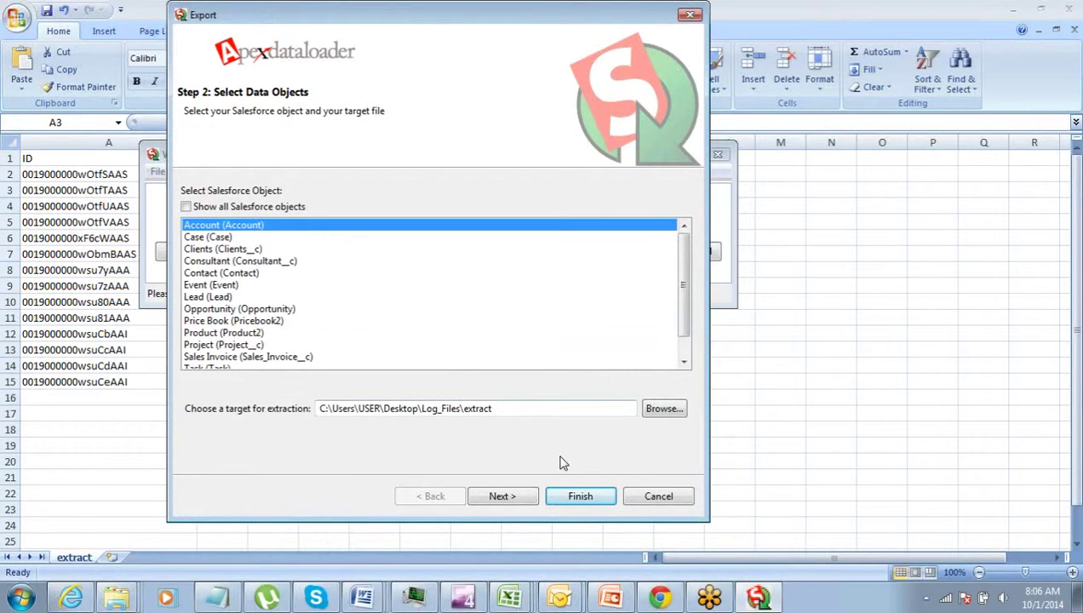
{"action": "left_click", "coordinate": [504, 497]}
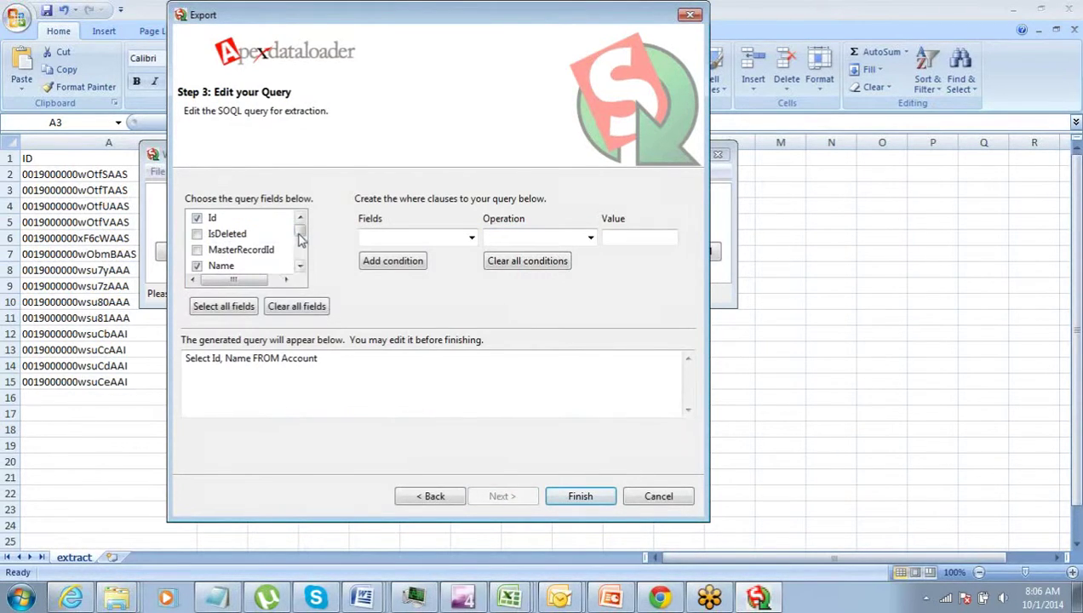
Step: Run the Account export with the Id and Name query and dismiss the completion summary
{"action": "left_click_drag", "start_coordinate": [300, 231], "coordinate": [300, 230]}
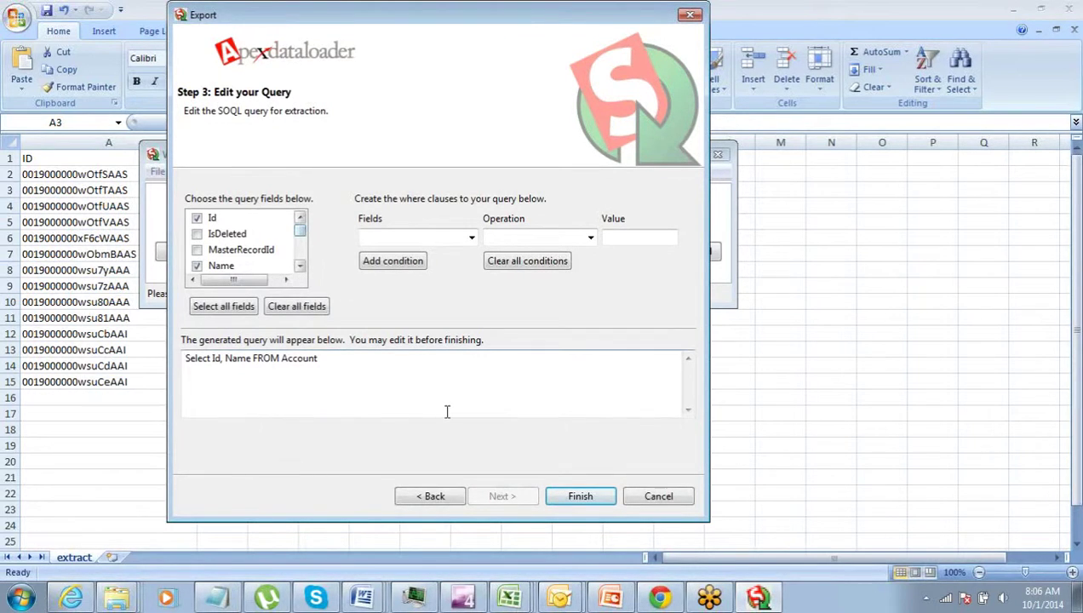
{"action": "left_click", "coordinate": [578, 499]}
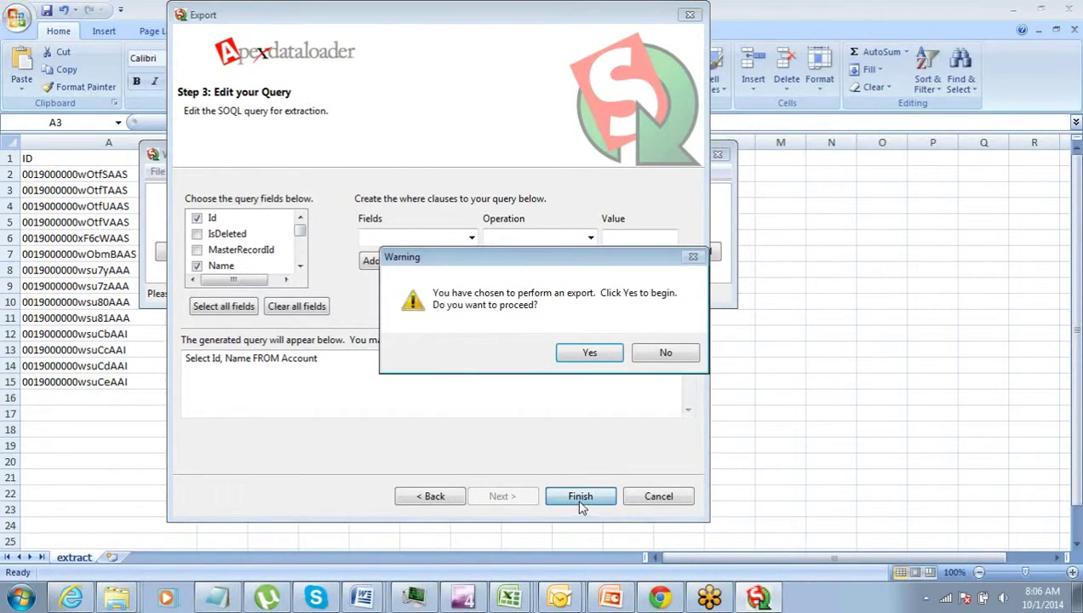
{"action": "left_click", "coordinate": [604, 353]}
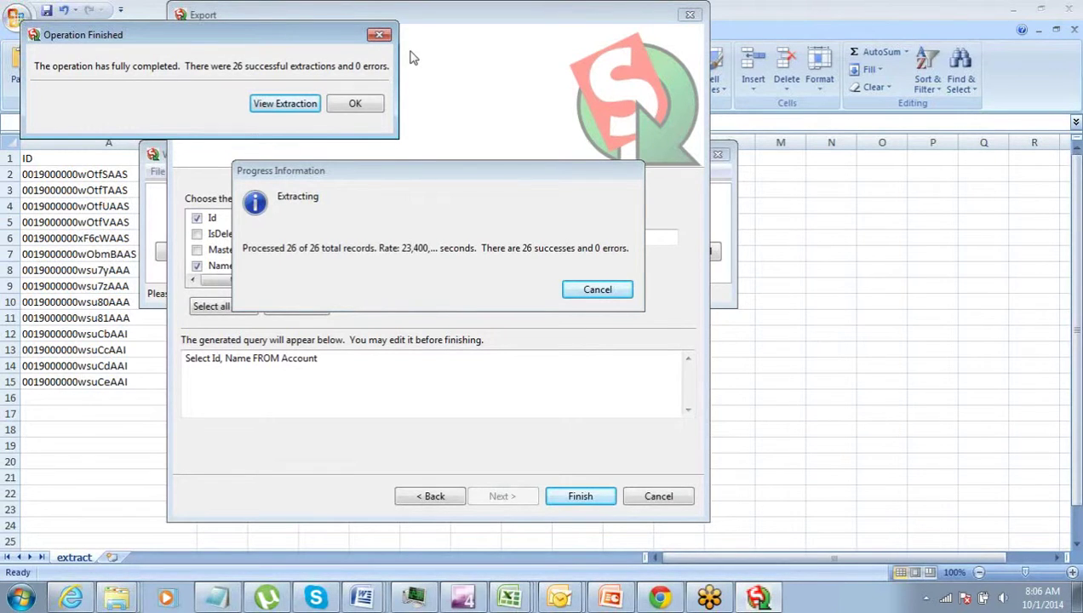
{"action": "left_click", "coordinate": [353, 103]}
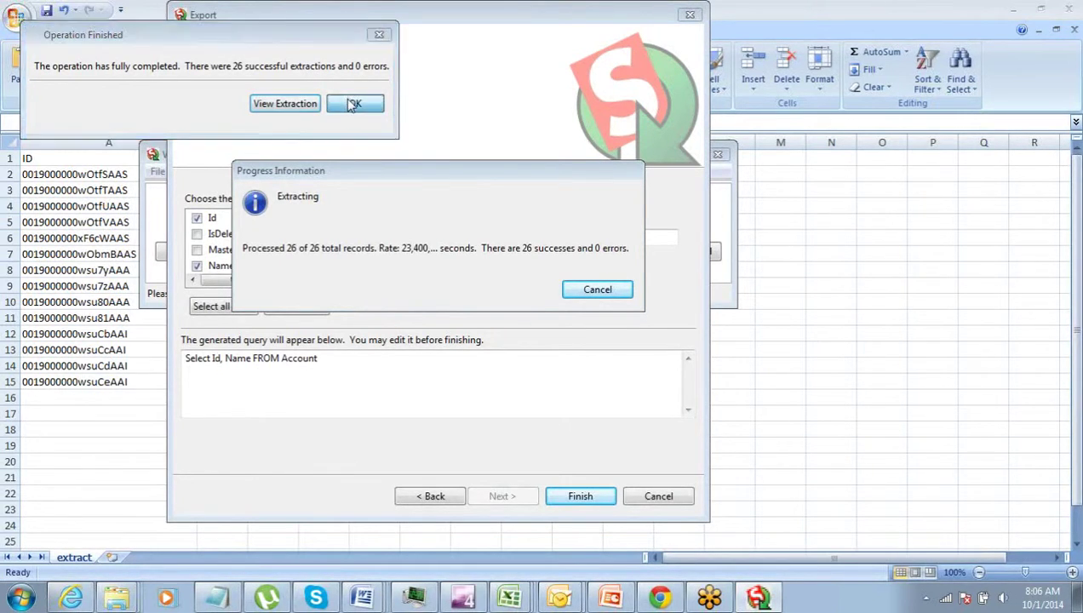
Step: Switch to Excel, start opening a file and browse to the Log_Files folder on the Desktop
{"action": "left_click", "coordinate": [781, 5]}
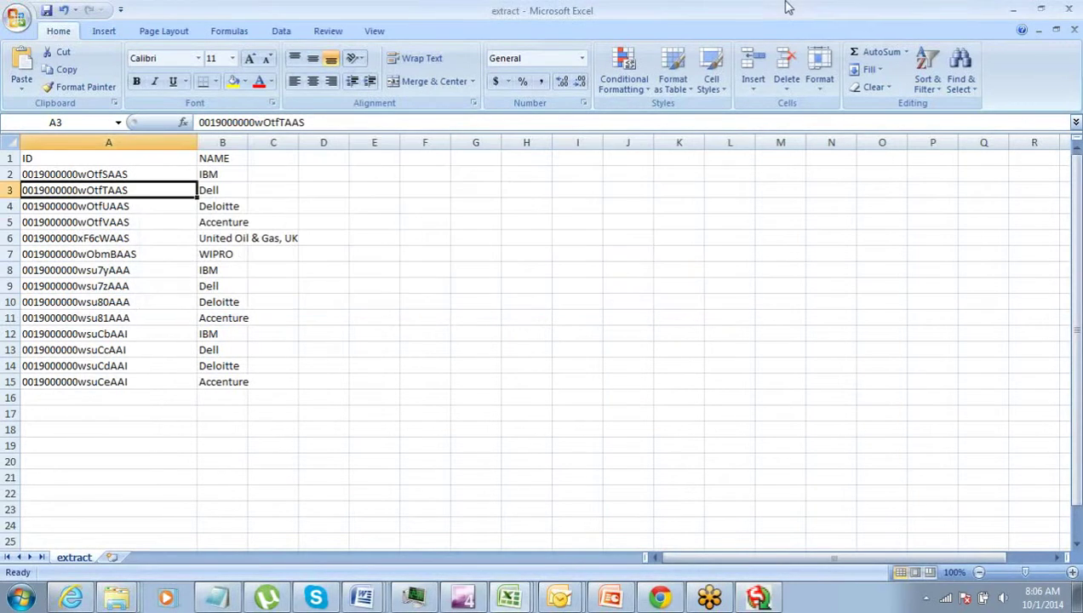
{"action": "left_click", "coordinate": [16, 23]}
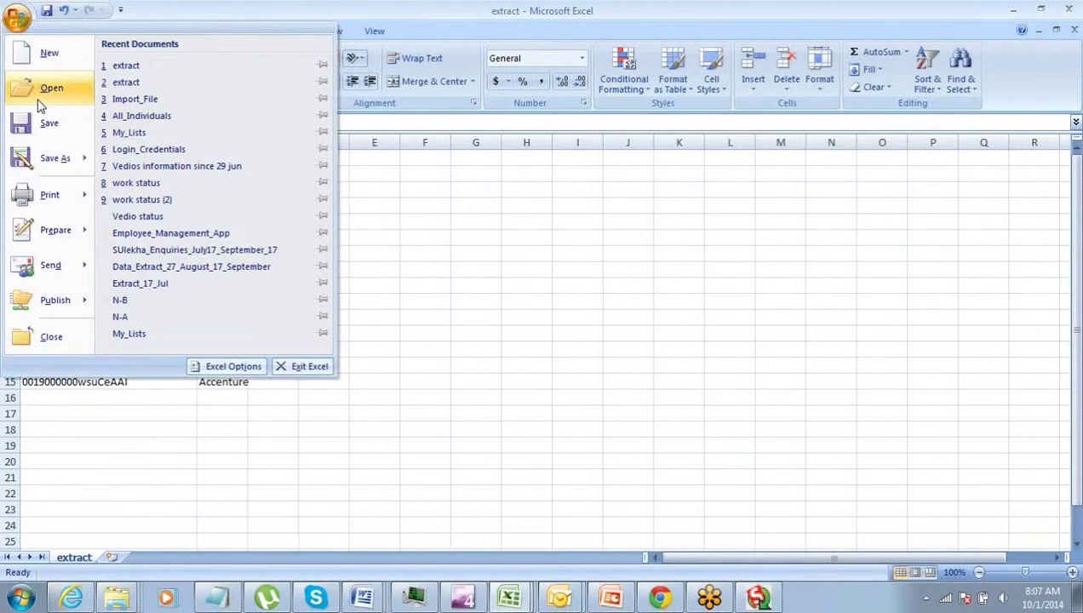
{"action": "left_click", "coordinate": [38, 97]}
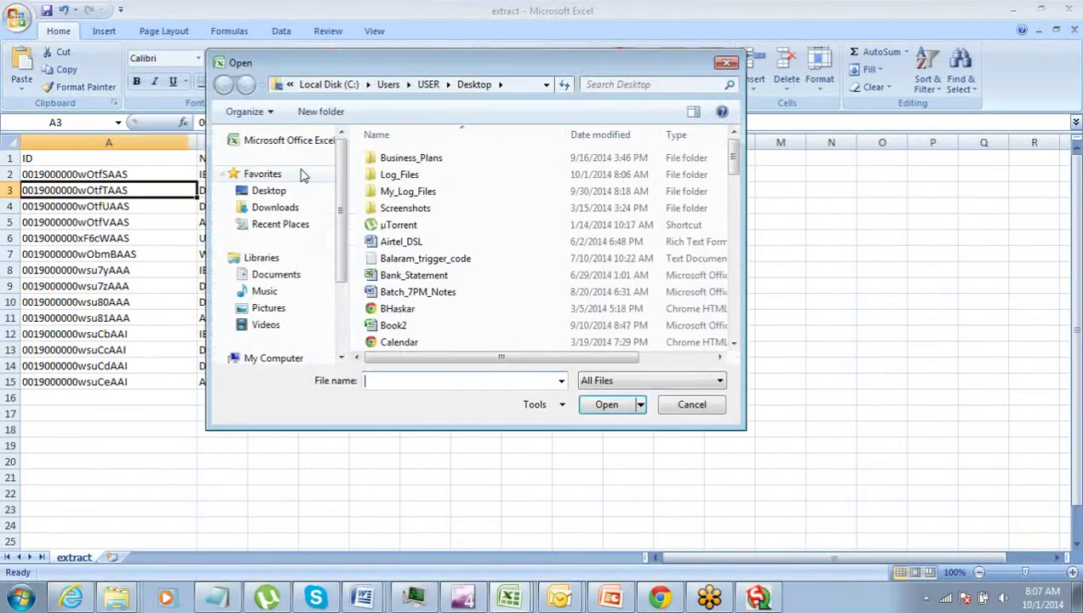
{"action": "left_click", "coordinate": [302, 193]}
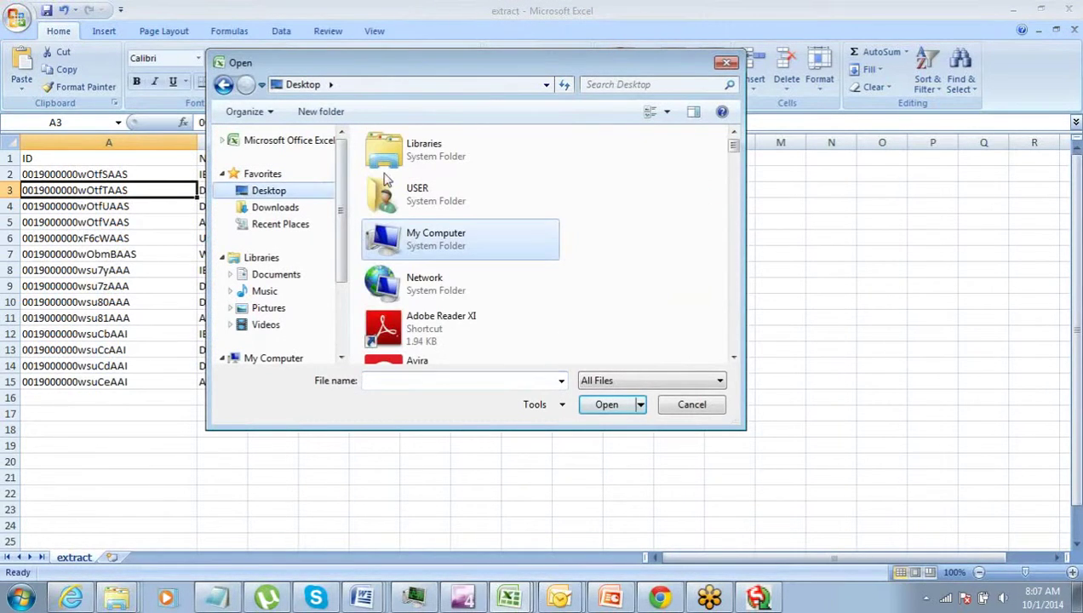
{"action": "left_click", "coordinate": [387, 198]}
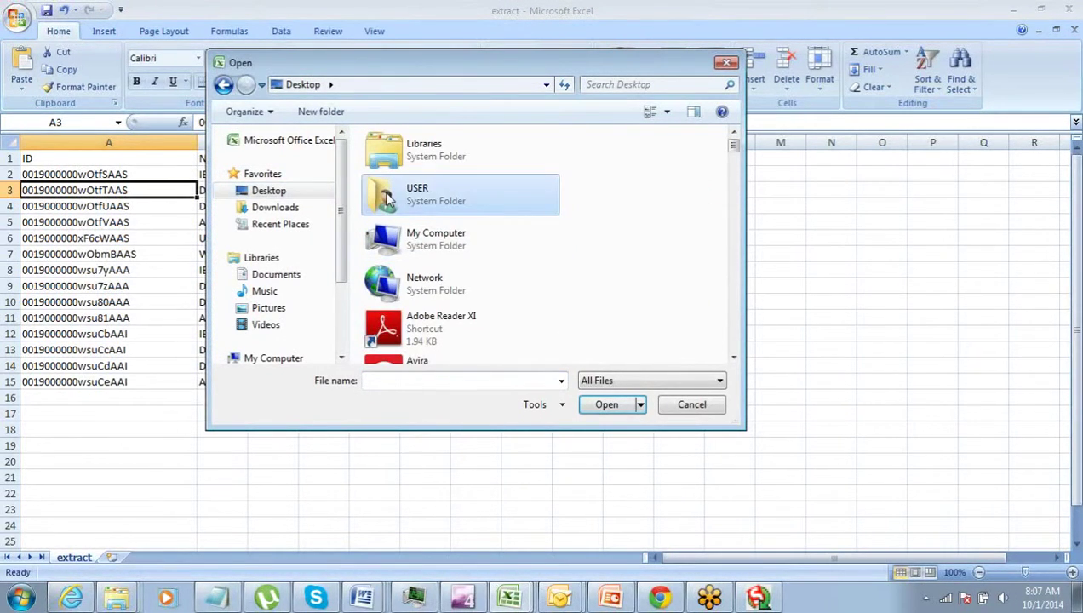
{"action": "key", "text": "l"}
{"action": "key", "text": "Return"}
Step: Try to open the extract file from the Log_Files folder while extract.csv is still open
{"action": "left_click", "coordinate": [387, 193]}
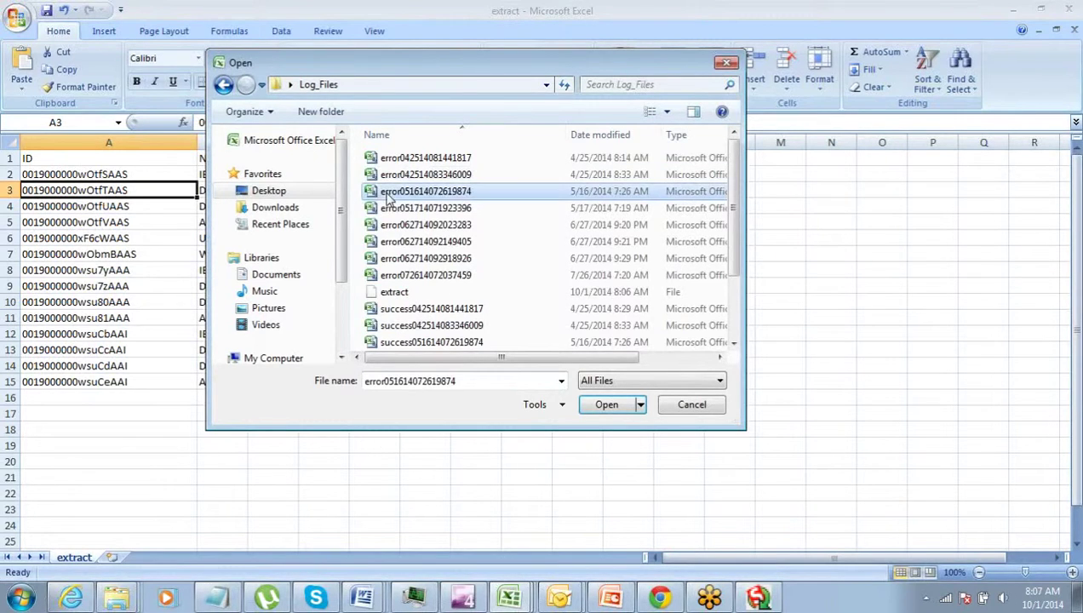
{"action": "key", "text": "Down"}
{"action": "key", "text": "Down"}
{"action": "key", "text": "Down"}
{"action": "key", "text": "Down"}
{"action": "key", "text": "Down"}
{"action": "key", "text": "Down"}
{"action": "key", "text": "Down"}
{"action": "key", "text": "Down"}
{"action": "key", "text": "Down"}
{"action": "key", "text": "Down"}
{"action": "key", "text": "Down"}
{"action": "key", "text": "Down"}
{"action": "key", "text": "Down"}
{"action": "key", "text": "Down"}
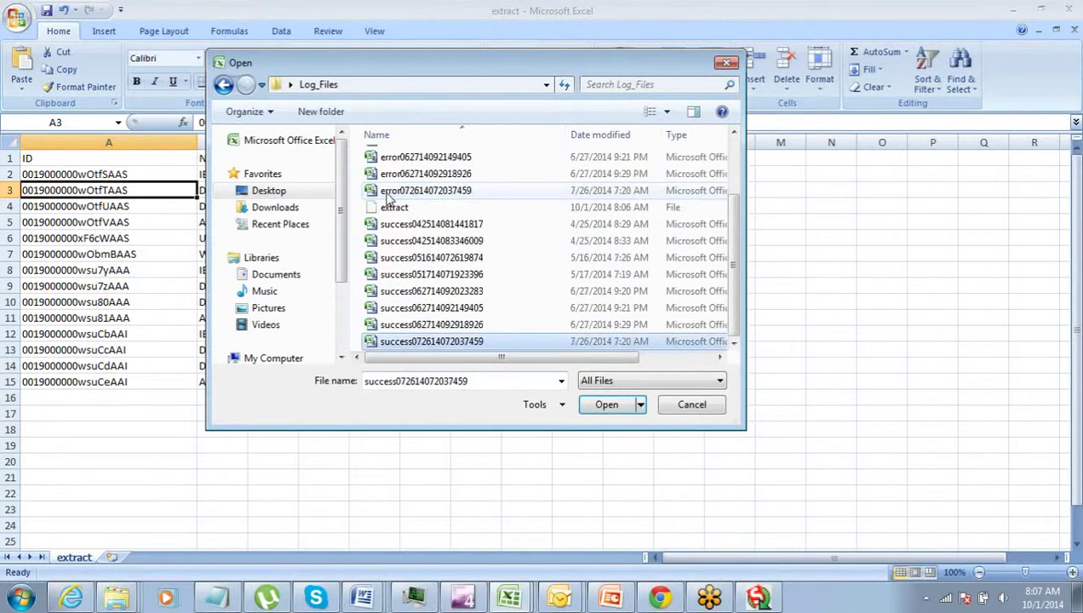
{"action": "key", "text": "Up"}
{"action": "key", "text": "Up"}
{"action": "key", "text": "Up"}
{"action": "key", "text": "Up"}
{"action": "key", "text": "Up"}
{"action": "key", "text": "Up"}
{"action": "key", "text": "Up"}
{"action": "key", "text": "Return"}
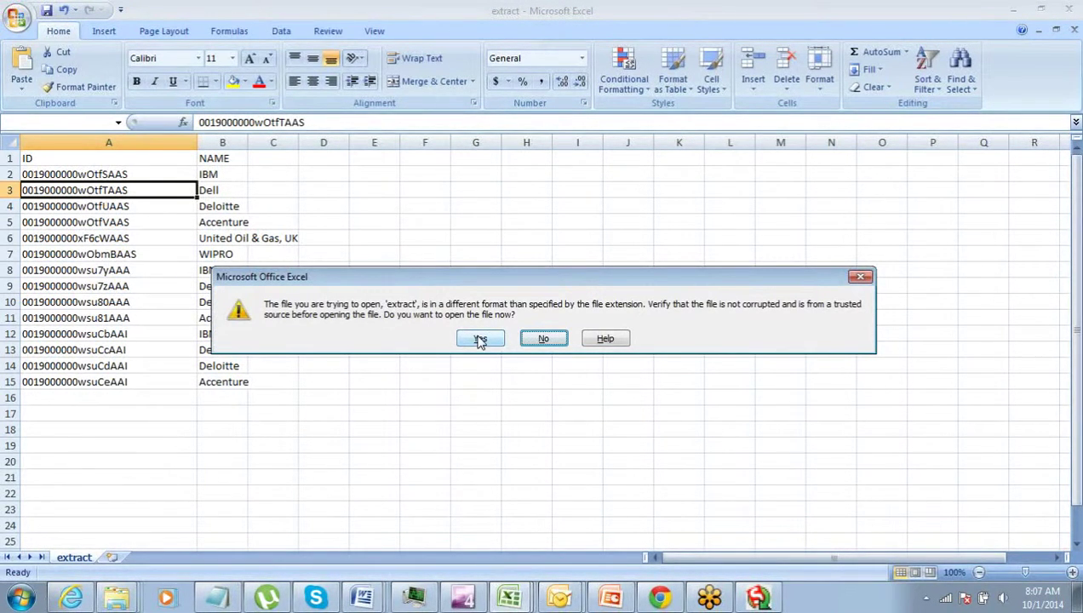
Step: Decline opening the new extract file and close extract.csv without saving its changes
{"action": "left_click", "coordinate": [550, 339]}
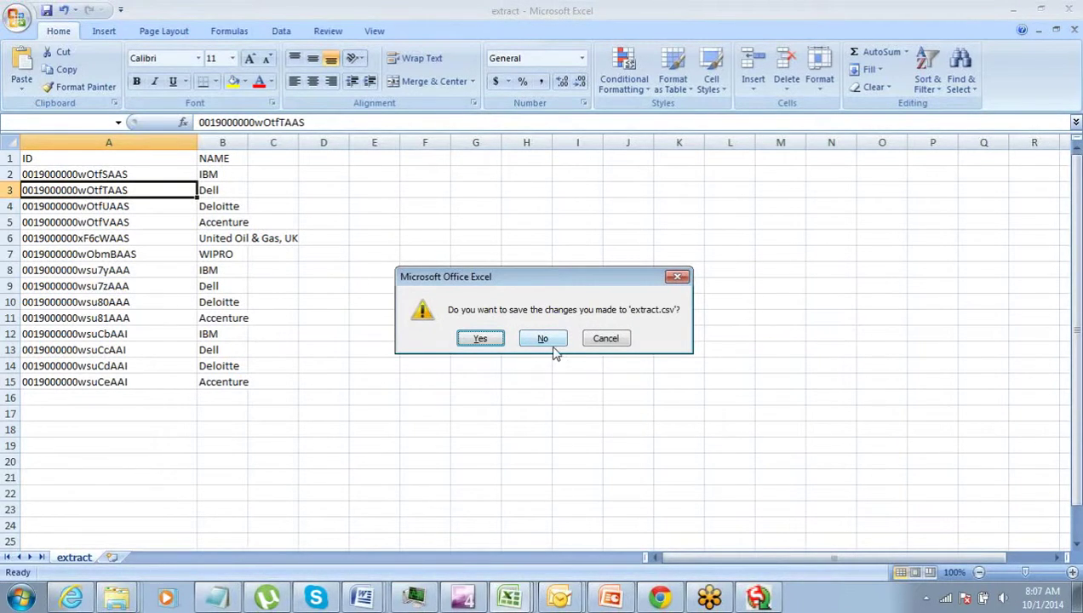
{"action": "left_click", "coordinate": [550, 339]}
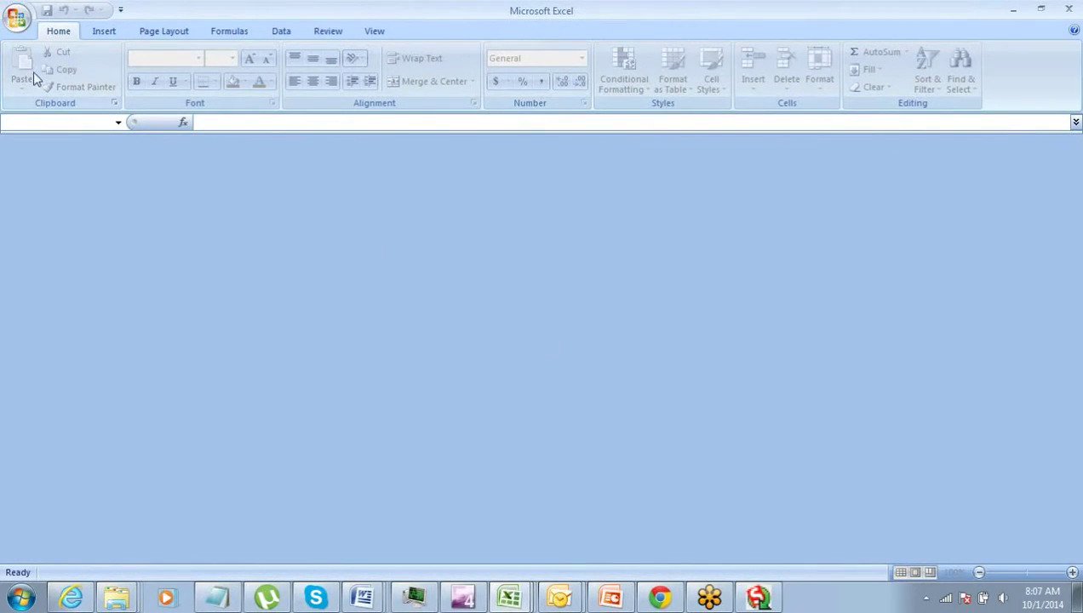
Step: Open the extract file from the Log_Files folder despite its mismatched format
{"action": "left_click", "coordinate": [16, 20]}
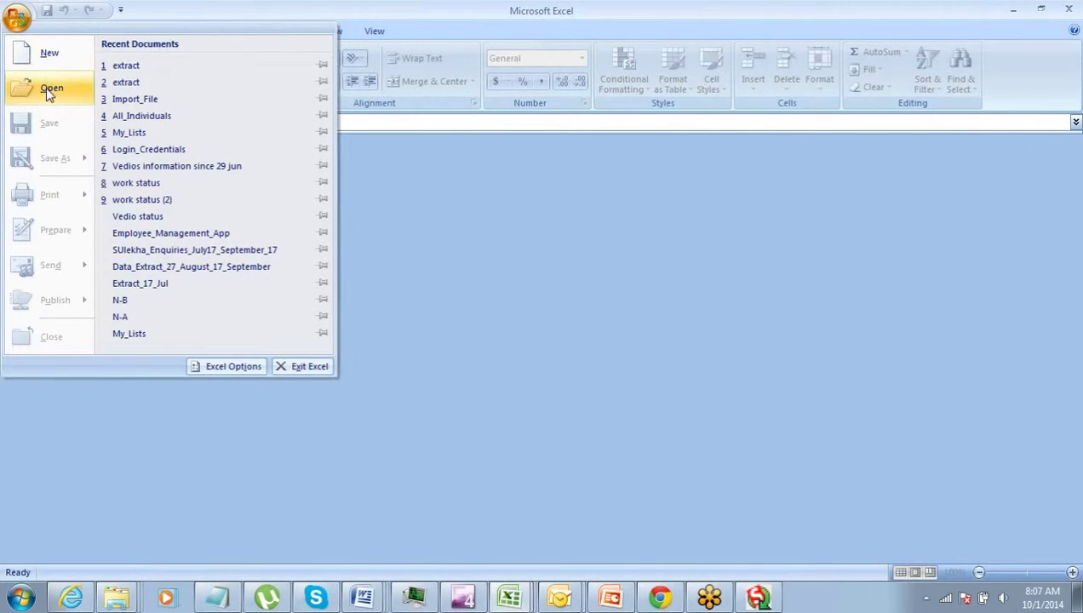
{"action": "left_click", "coordinate": [46, 87]}
{"action": "left_click", "coordinate": [417, 208]}
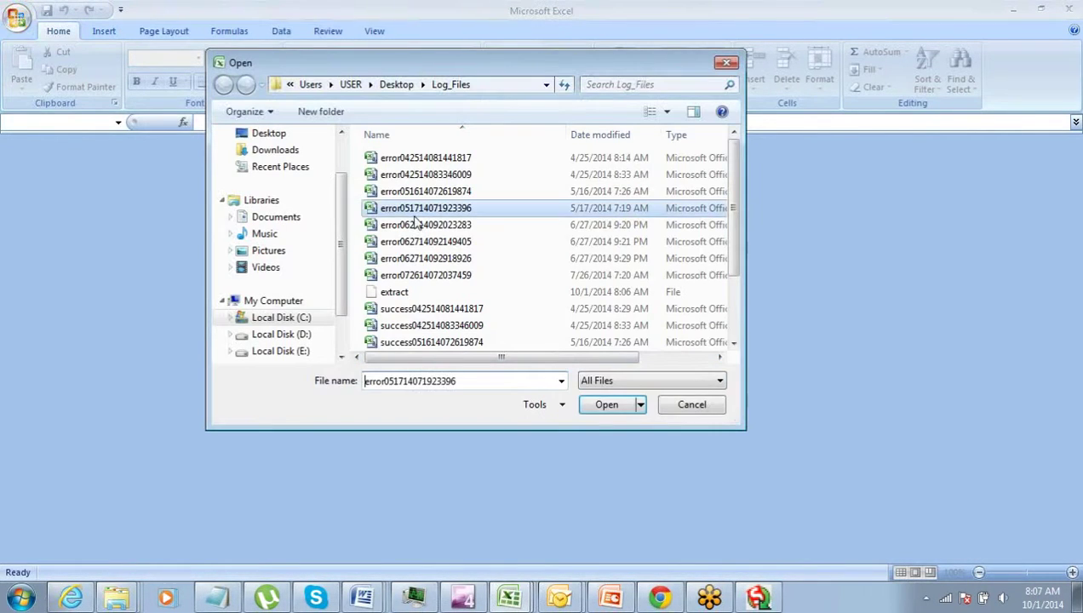
{"action": "left_click", "coordinate": [416, 223]}
{"action": "key", "text": "Down"}
{"action": "key", "text": "Down"}
{"action": "key", "text": "Down"}
{"action": "key", "text": "Down"}
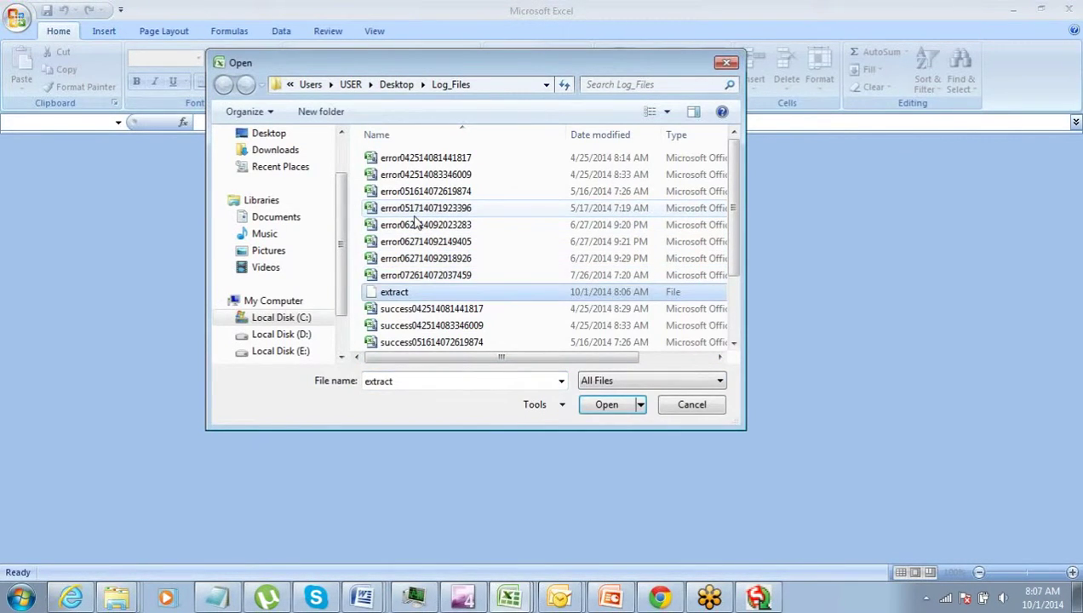
{"action": "key", "text": "Return"}
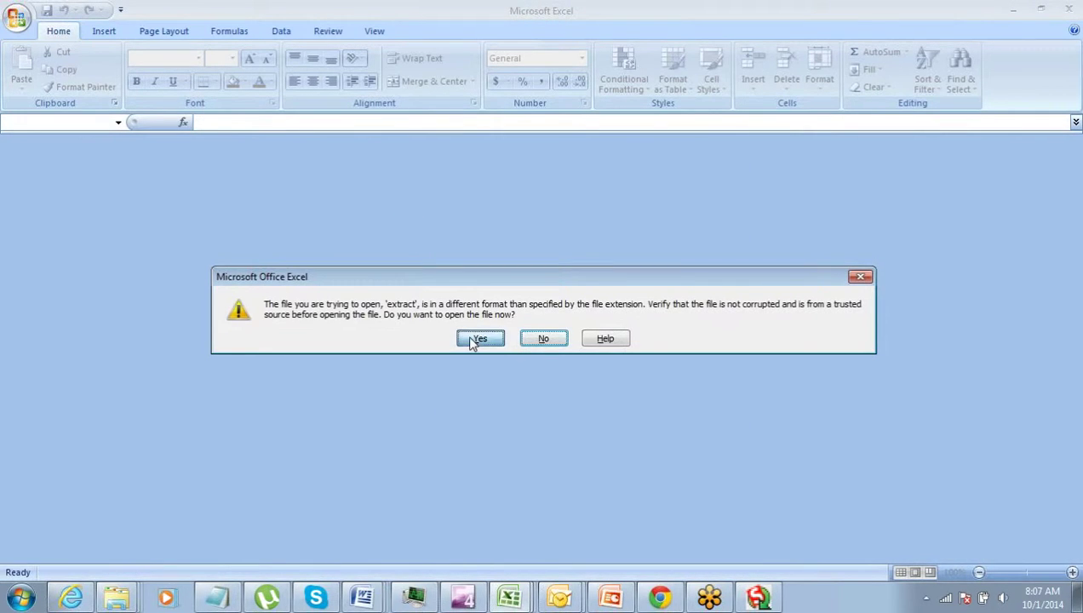
{"action": "left_click", "coordinate": [471, 336]}
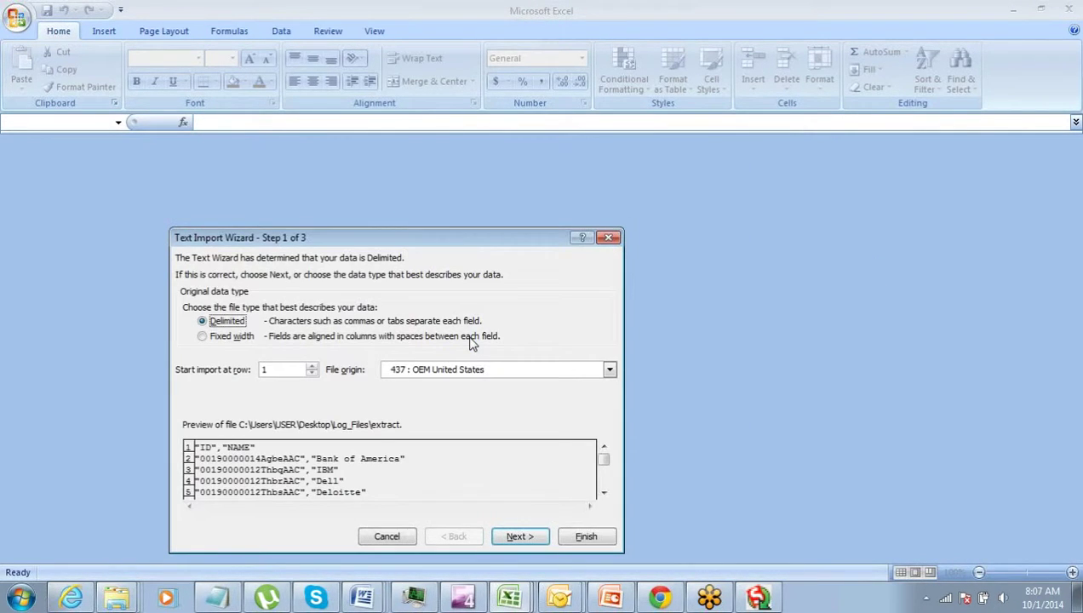
Step: Import the extract data as Tab-delimited text, check how its cells are filled, and close the workbook
{"action": "left_click", "coordinate": [516, 536]}
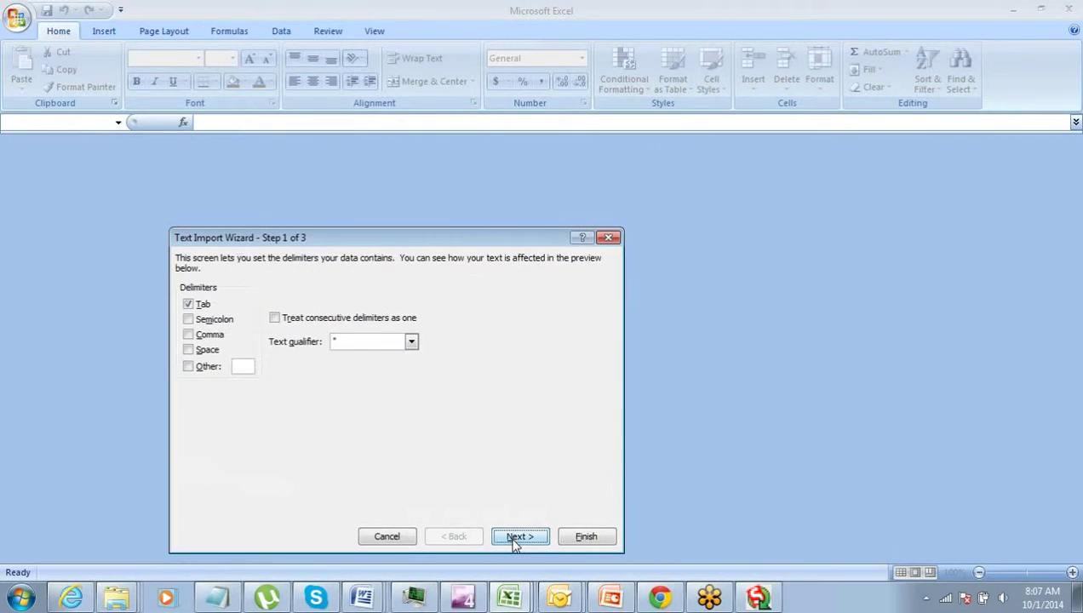
{"action": "left_click", "coordinate": [515, 539]}
{"action": "left_click", "coordinate": [583, 538]}
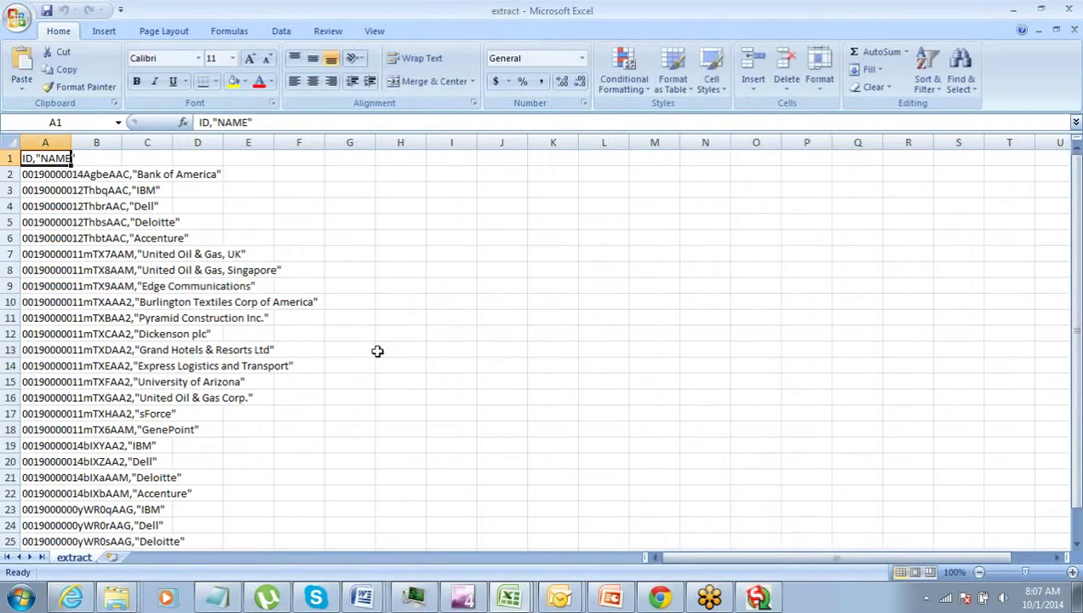
{"action": "left_click", "coordinate": [147, 243]}
{"action": "left_click", "coordinate": [102, 223]}
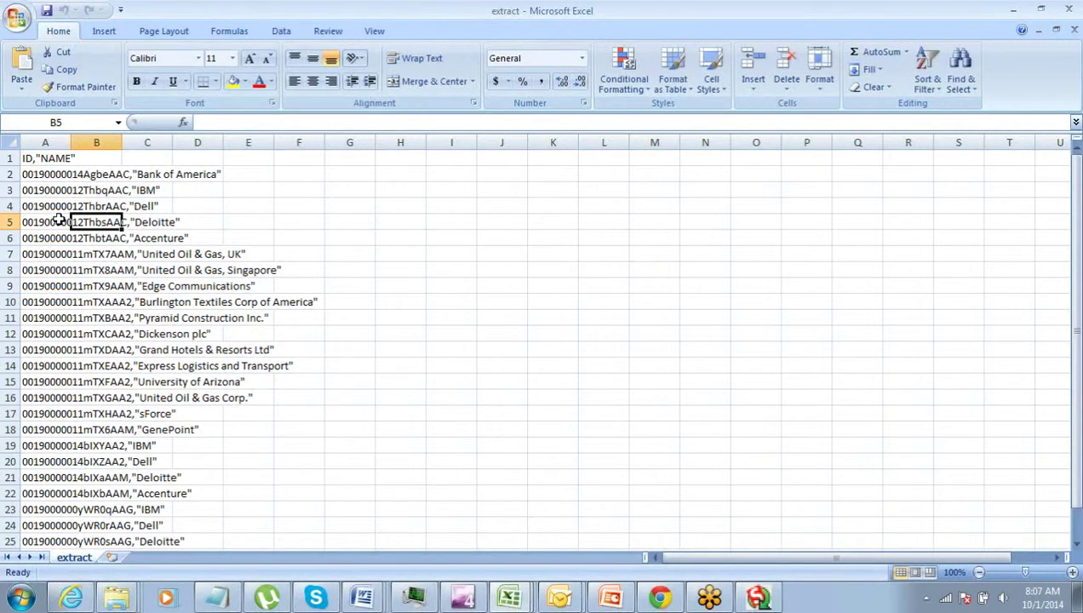
{"action": "key", "text": "ctrl+w"}
Step: Reopen the extract file from Log_Files and accept its differing format to start the text import
{"action": "left_click", "coordinate": [17, 19]}
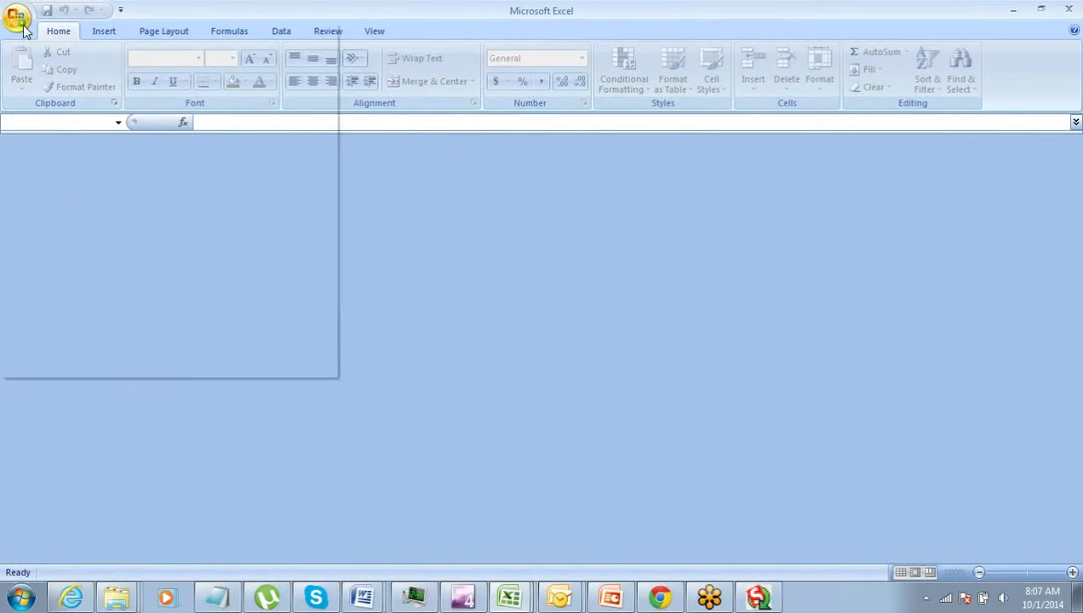
{"action": "left_click", "coordinate": [46, 104]}
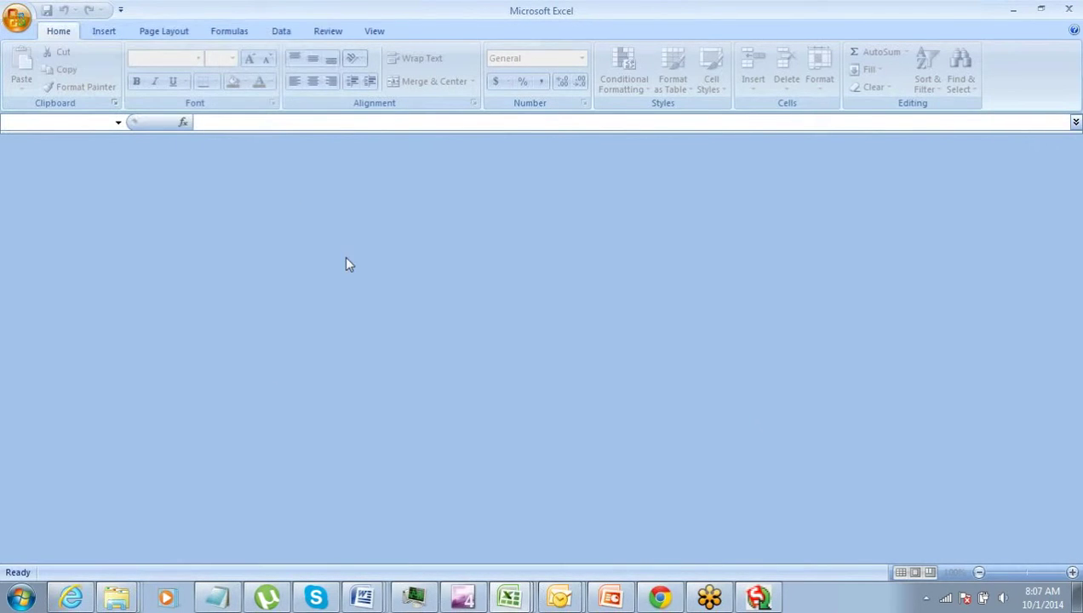
{"action": "left_click", "coordinate": [428, 294]}
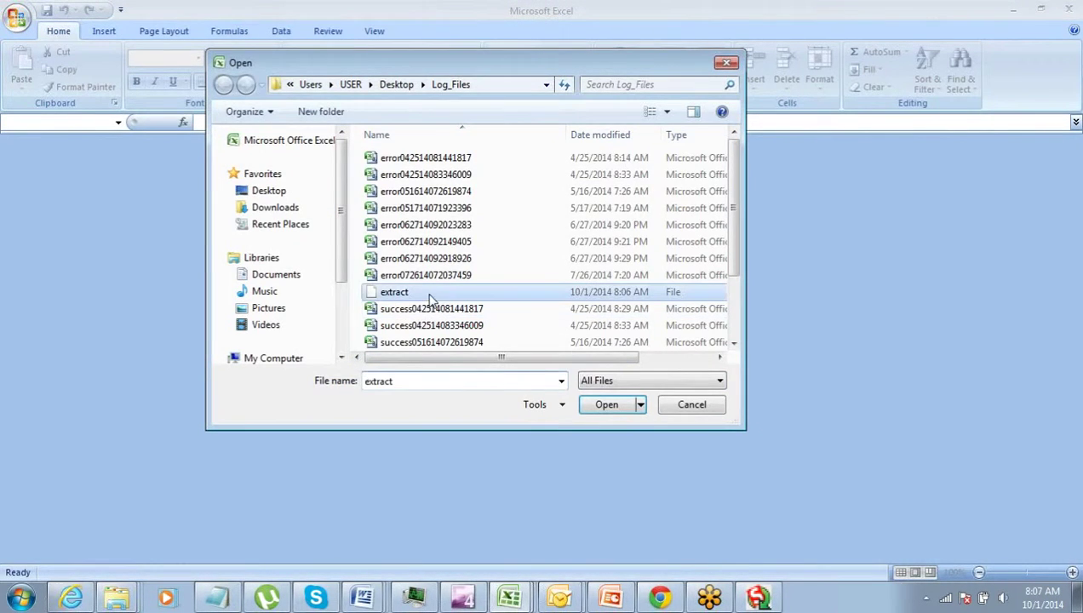
{"action": "left_click", "coordinate": [608, 405]}
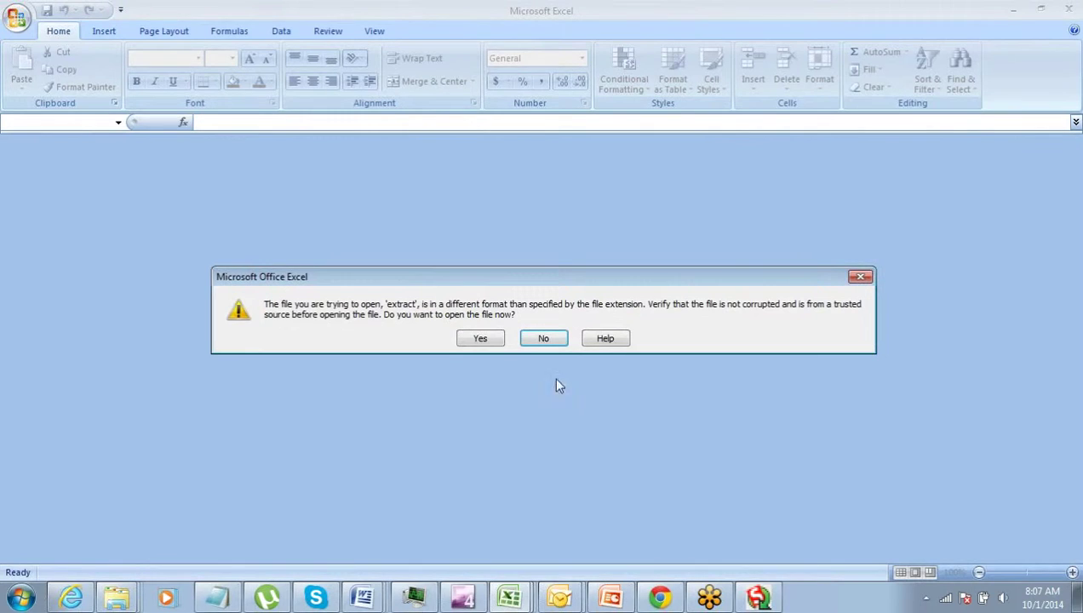
{"action": "left_click", "coordinate": [491, 342]}
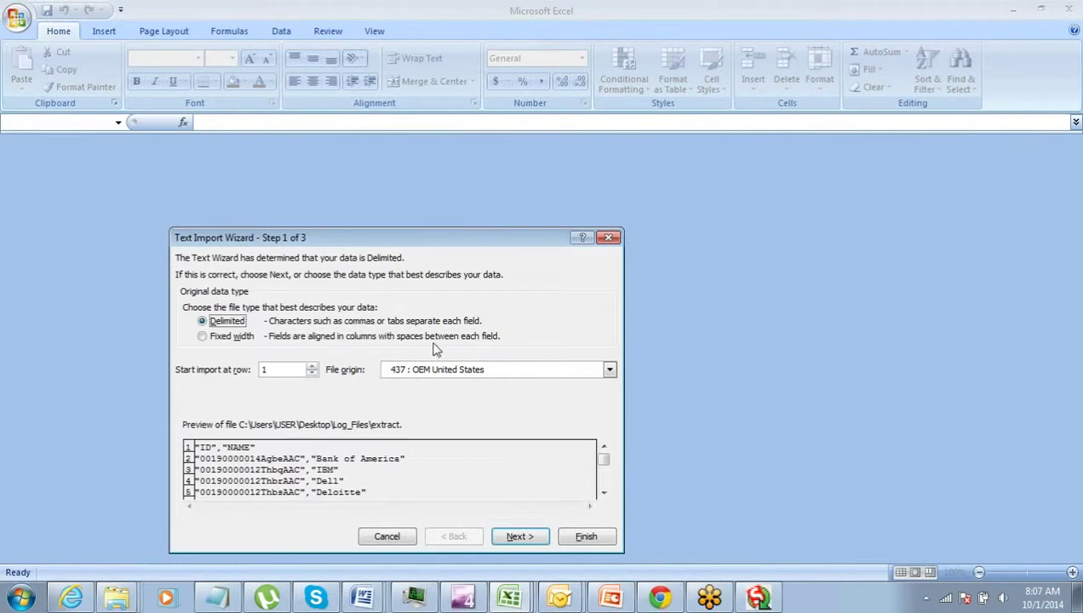
Step: Import the data with Comma added as a delimiter, and widen columns A and B to show the IDs and names
{"action": "left_click", "coordinate": [509, 536]}
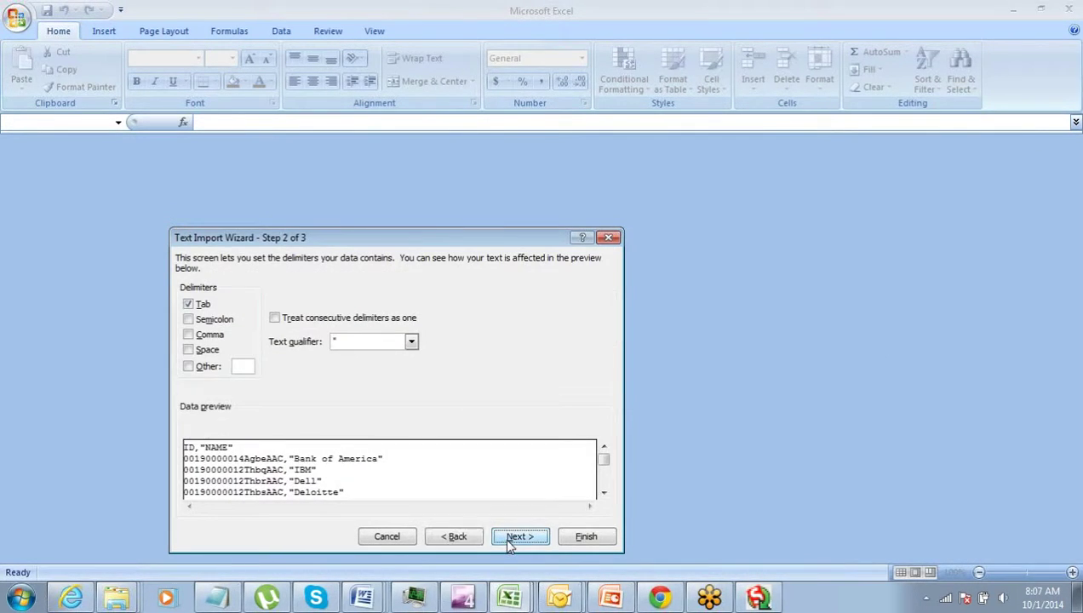
{"action": "left_click", "coordinate": [189, 335]}
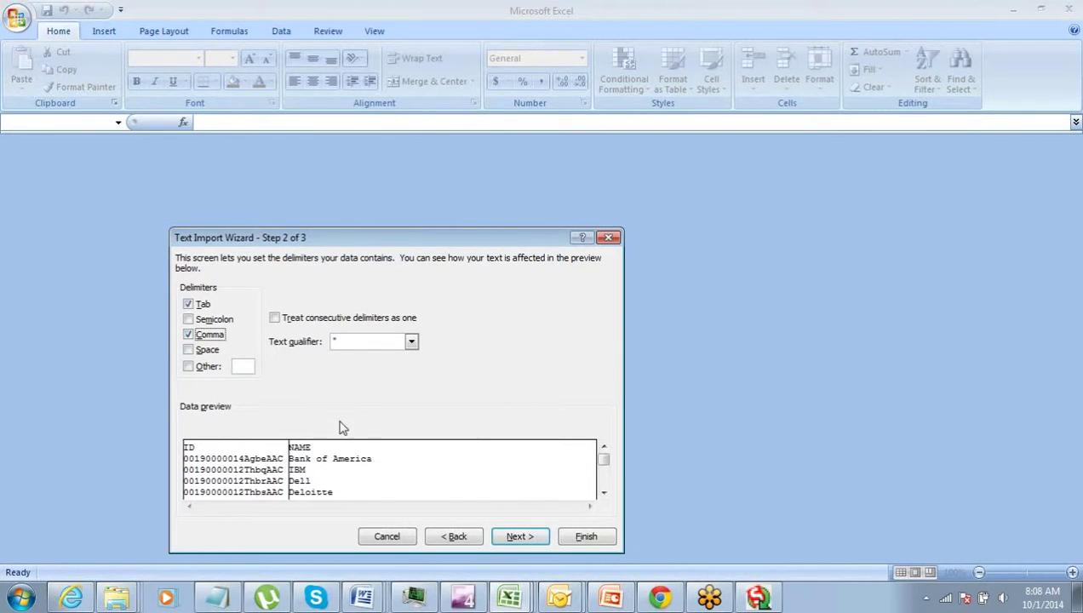
{"action": "left_click", "coordinate": [515, 537]}
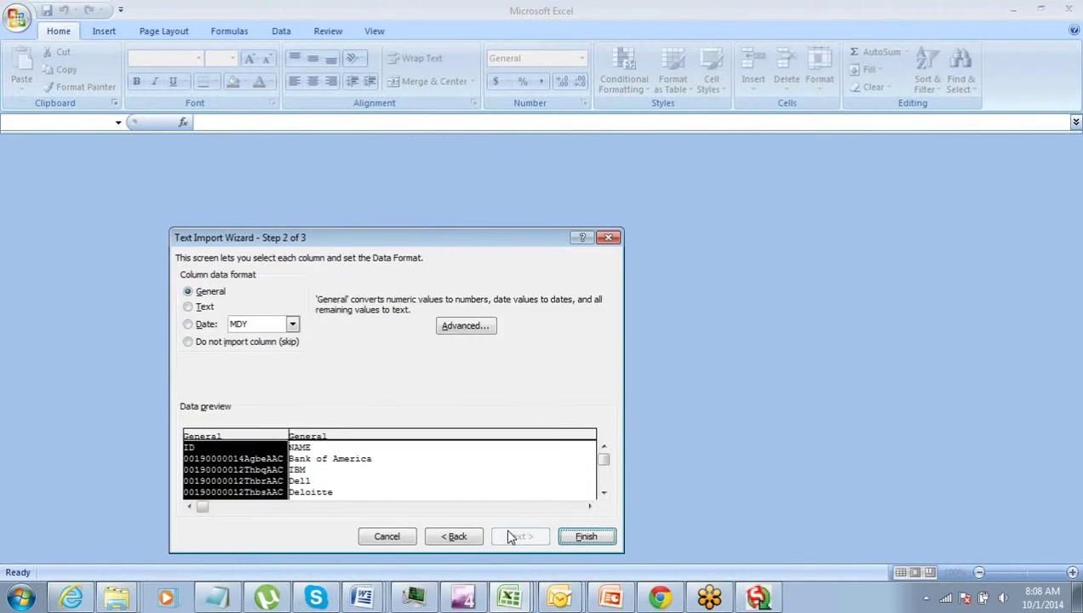
{"action": "left_click", "coordinate": [582, 537]}
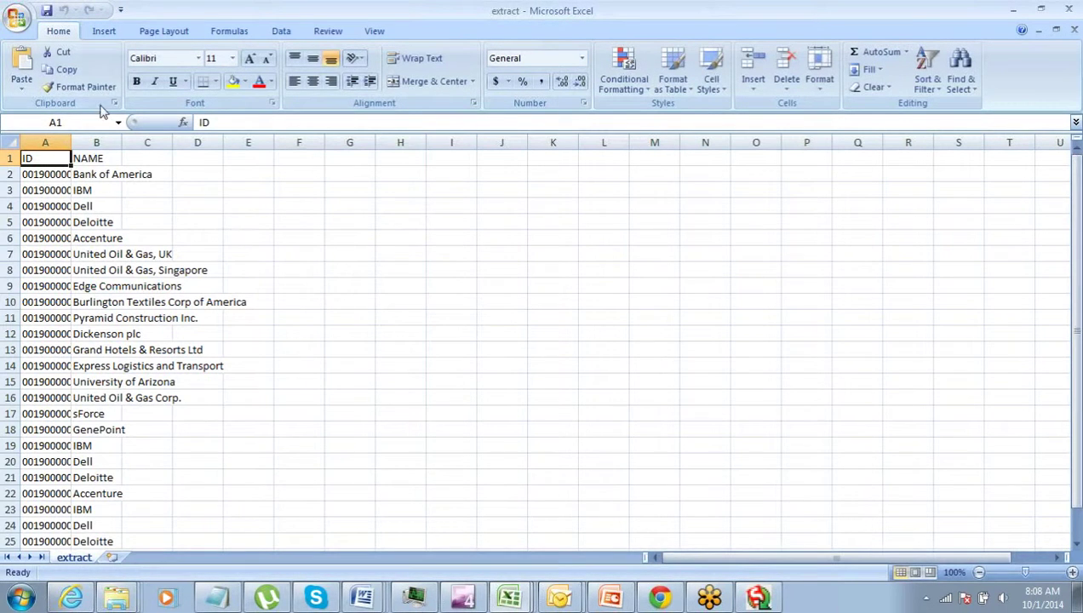
{"action": "left_click_drag", "start_coordinate": [71, 142], "coordinate": [364, 160]}
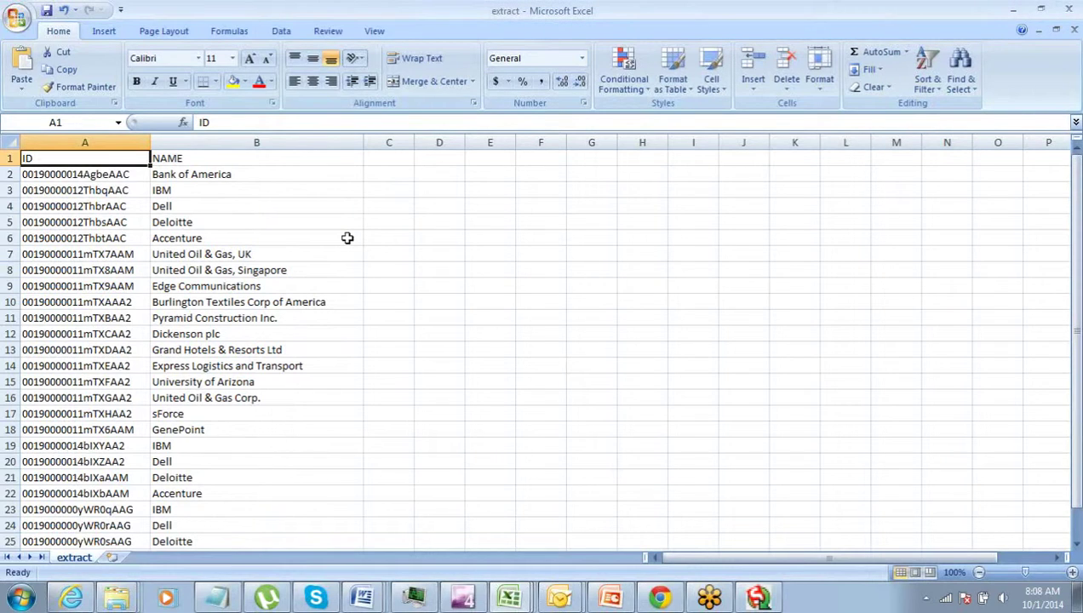
{"action": "key", "text": "Down"}
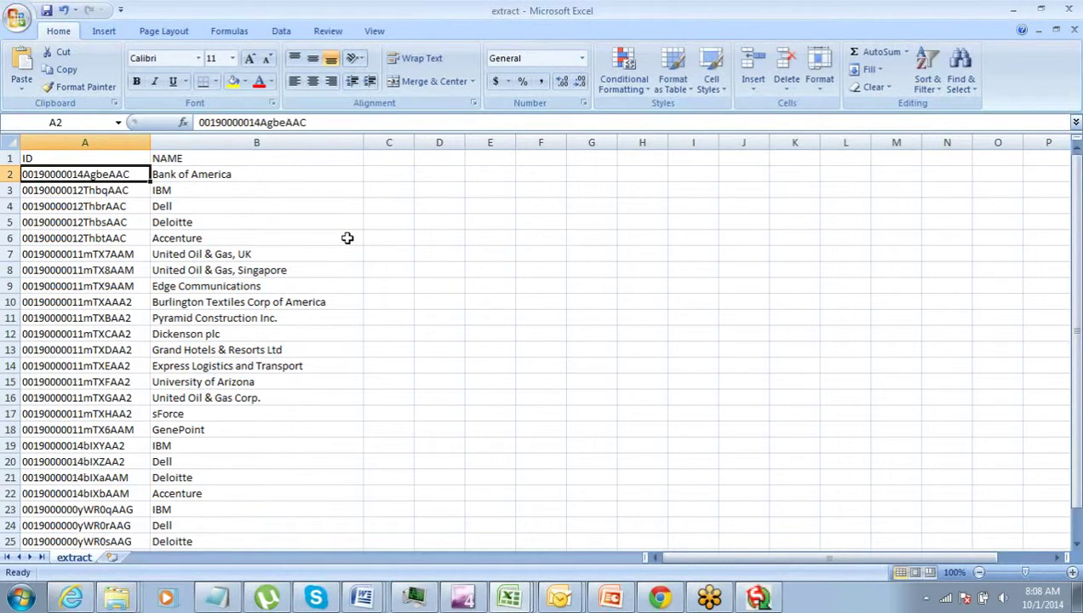
{"action": "key", "text": "shift+Down"}
{"action": "key", "text": "shift+Down"}
{"action": "key", "text": "shift+Down"}
{"action": "key", "text": "shift+Down"}
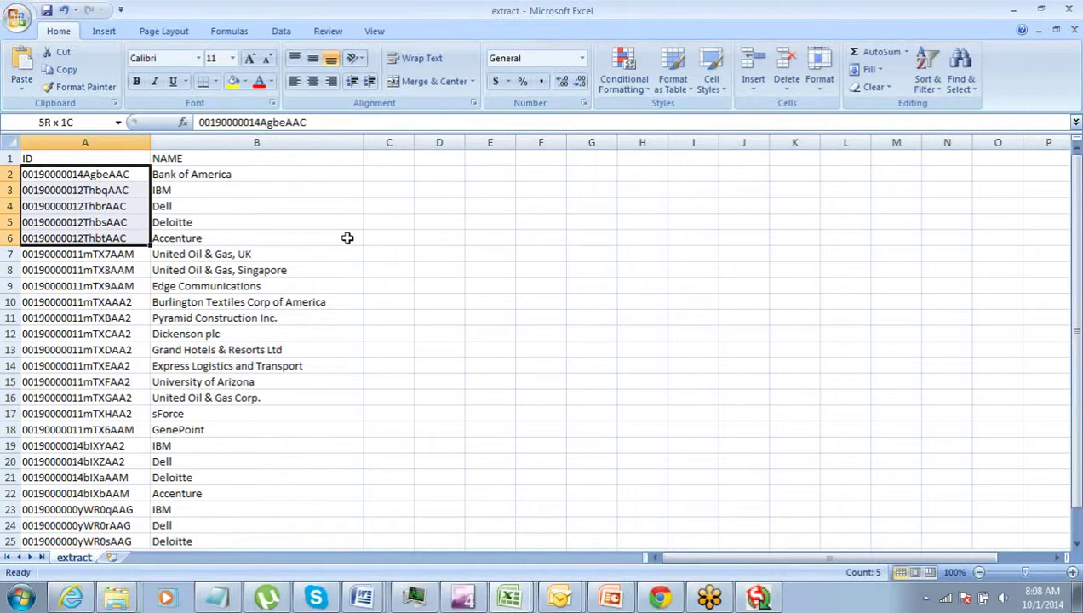
{"action": "key", "text": "Up"}
{"action": "key", "text": "Down"}
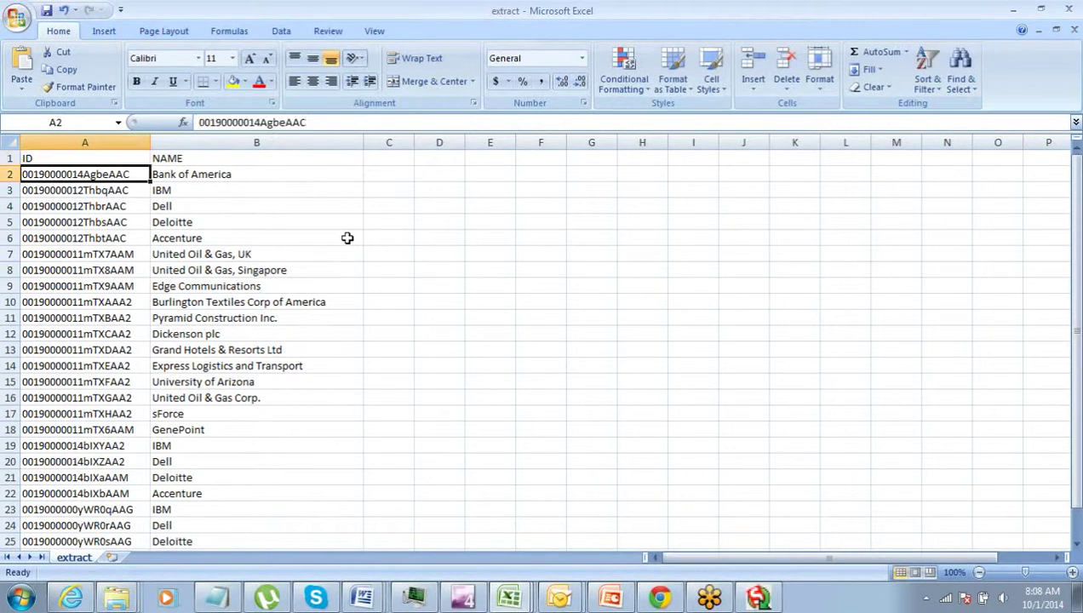
{"action": "key", "text": "Up"}
{"action": "key", "text": "shift+Down"}
{"action": "key", "text": "shift+Down"}
{"action": "key", "text": "shift+Down"}
{"action": "key", "text": "shift+Down"}
{"action": "key", "text": "shift+Down"}
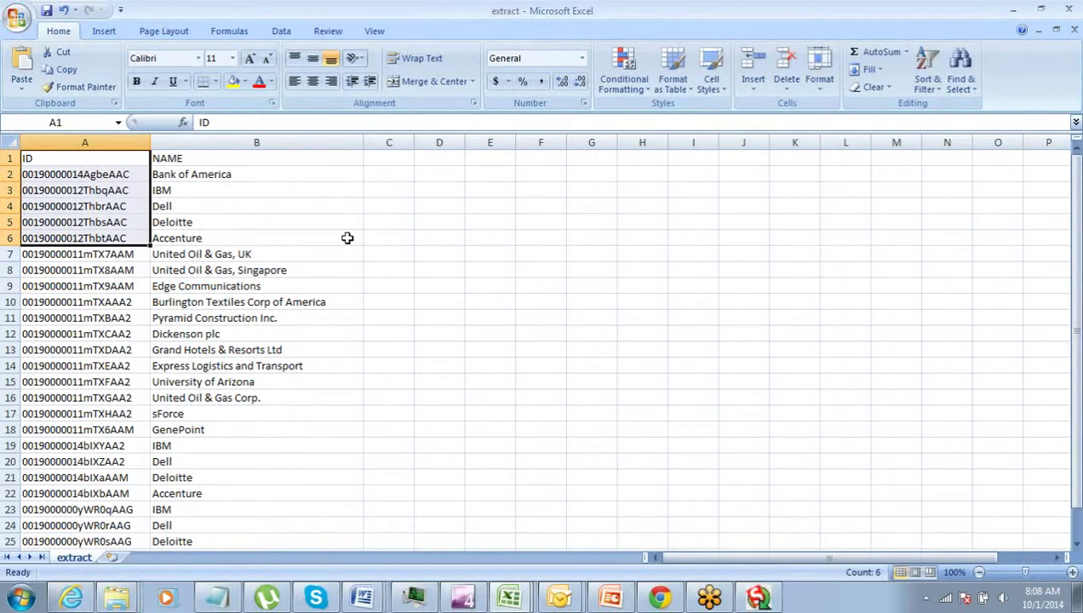
{"action": "key", "text": "Up"}
{"action": "key", "text": "Down"}
{"action": "key", "text": "shift+Down"}
{"action": "key", "text": "shift+Down"}
{"action": "key", "text": "shift+Down"}
{"action": "key", "text": "shift+Down"}
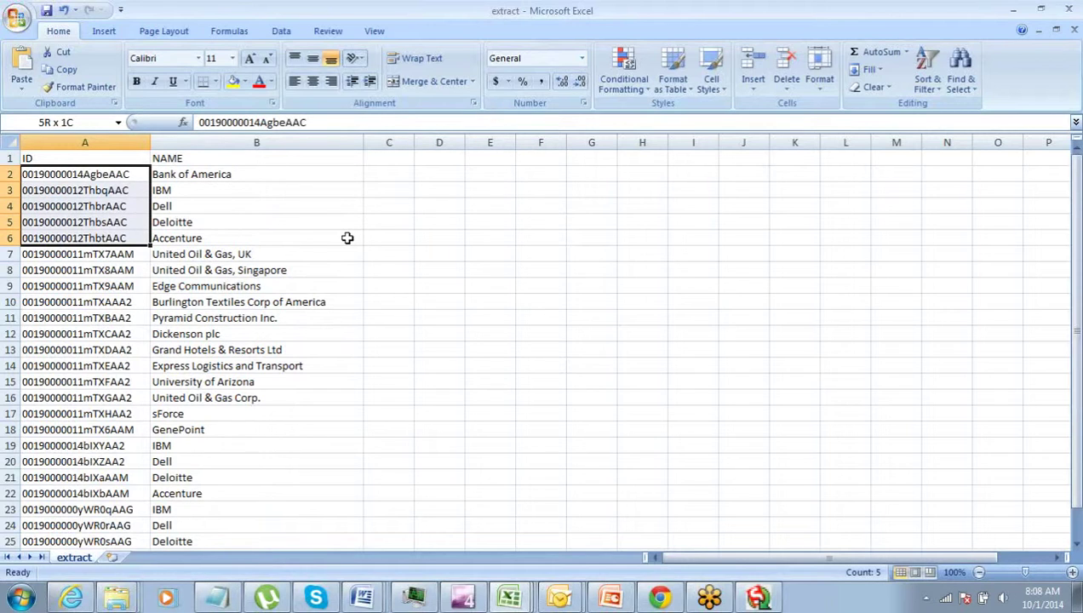
Step: Copy the ID header and the first five account IDs, A1:A6, into Book3 starting at cell A1
{"action": "key", "text": "Up"}
{"action": "key", "text": "shift+Down"}
{"action": "key", "text": "shift+Down"}
{"action": "key", "text": "shift+Down"}
{"action": "key", "text": "shift+Down"}
{"action": "key", "text": "shift+Down"}
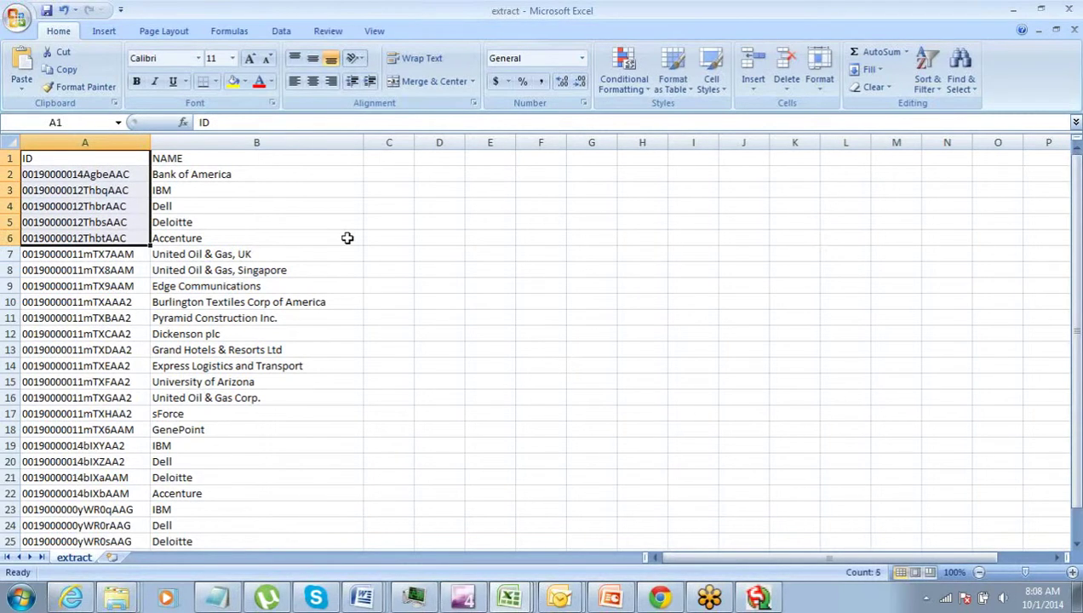
{"action": "key", "text": "ctrl+c"}
{"action": "key", "text": "ctrl+Tab"}
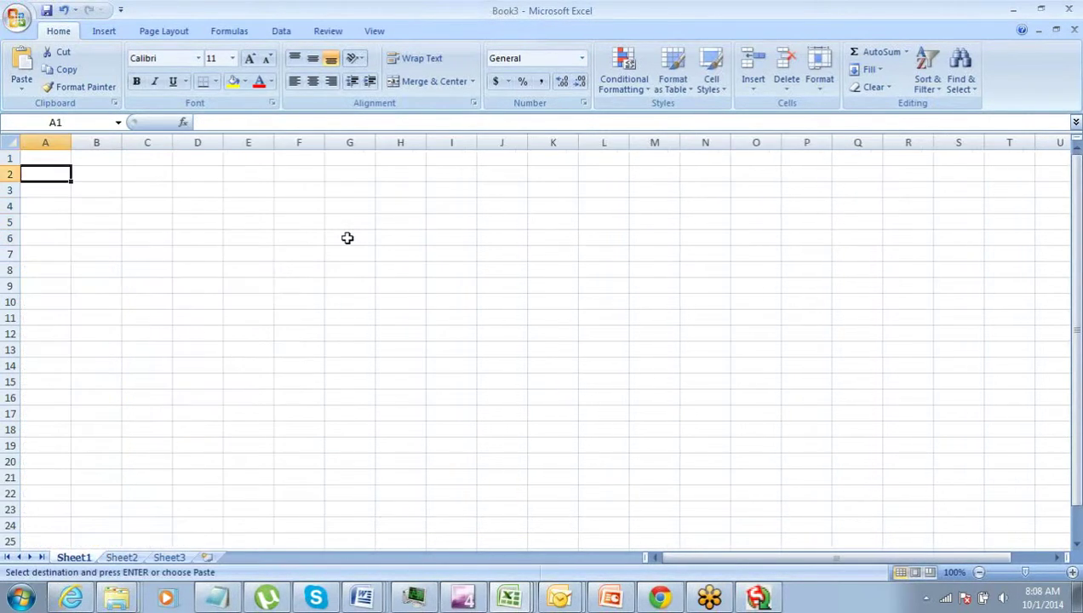
{"action": "key", "text": "Up"}
{"action": "key", "text": "ctrl+v"}
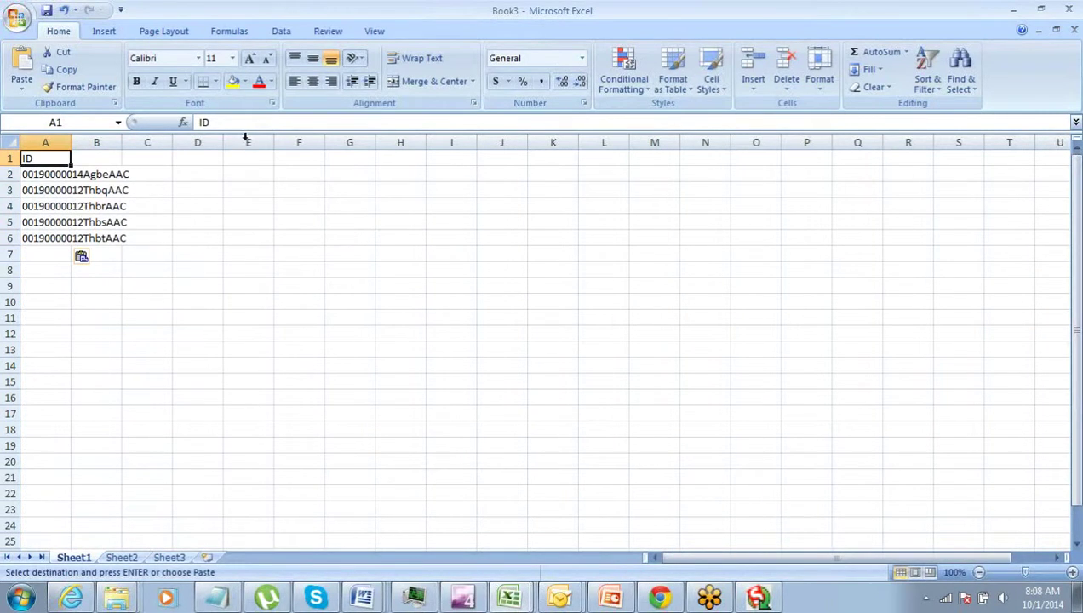
Step: Save the ID workbook in Log_Files as Delete in CSV (Comma delimited) format, keeping only the active sheet and that format
{"action": "left_click", "coordinate": [16, 16]}
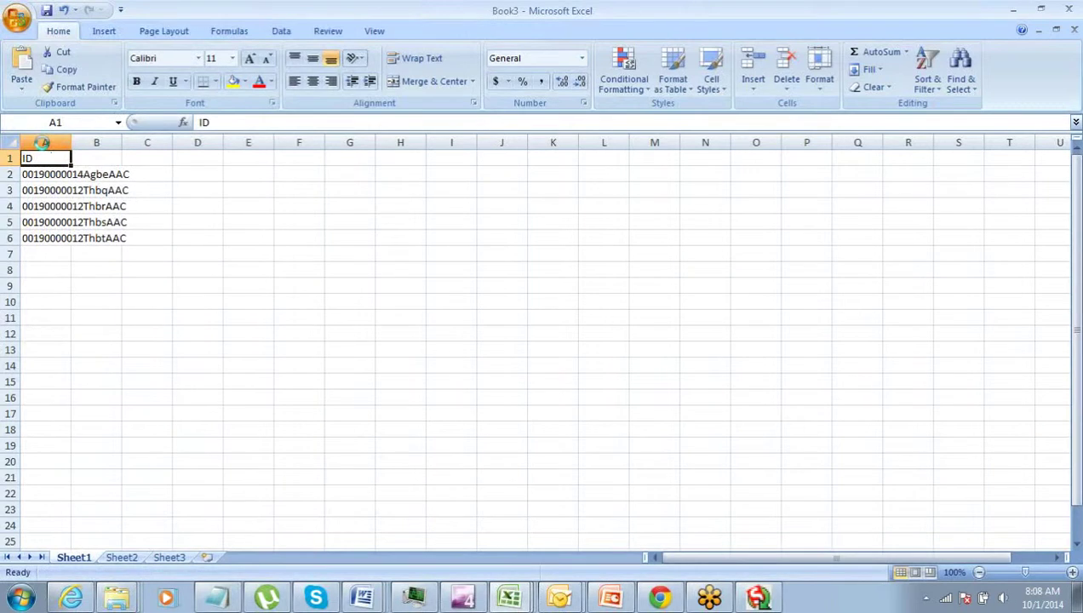
{"action": "key", "text": "F12"}
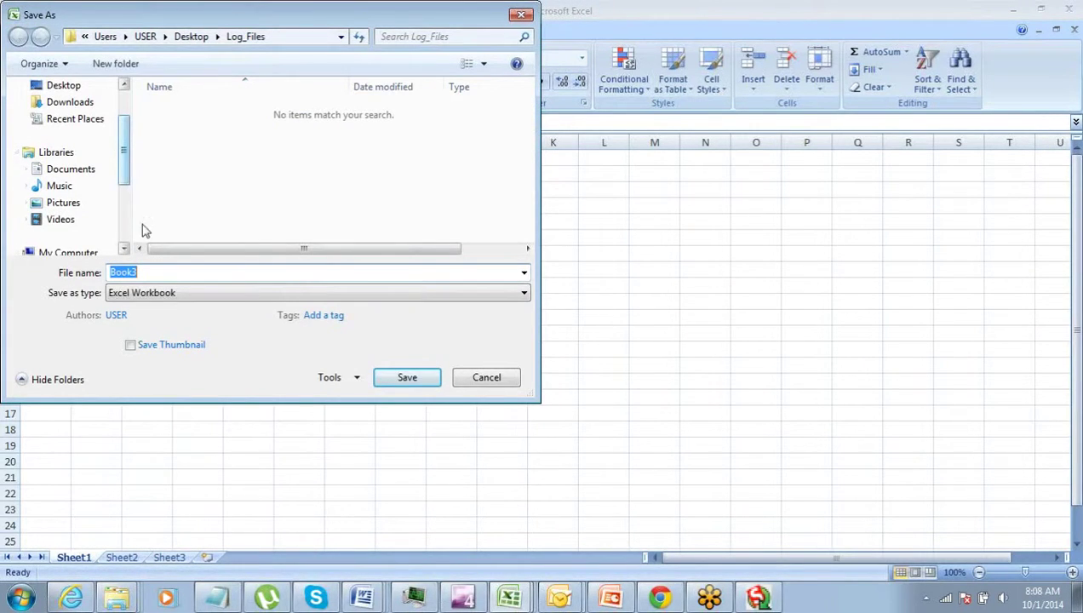
{"action": "type", "text": "Delete."}
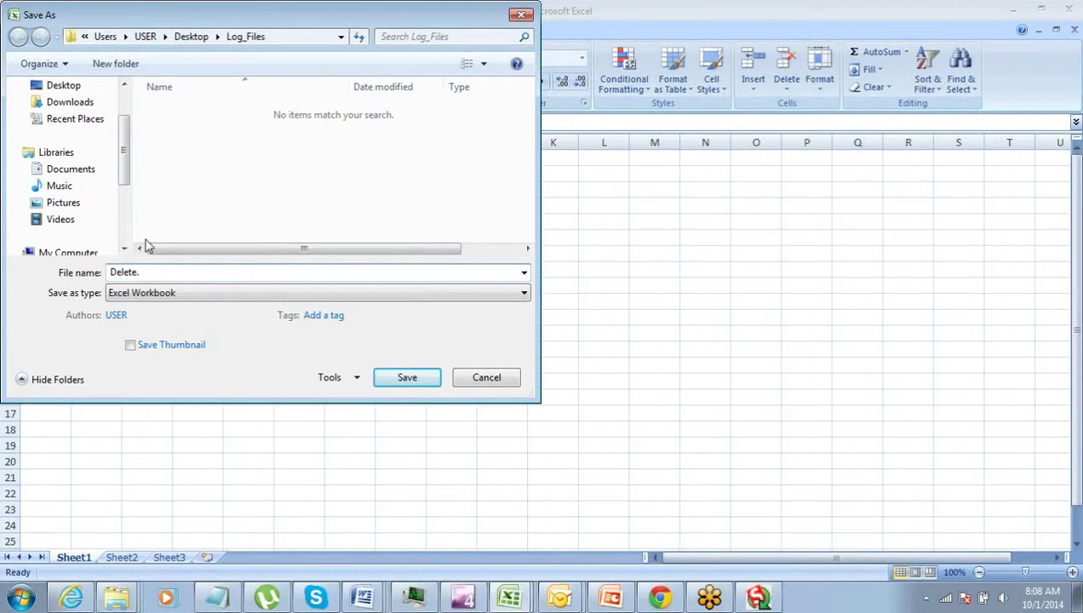
{"action": "key", "text": "BackSpace"}
{"action": "left_click", "coordinate": [150, 292]}
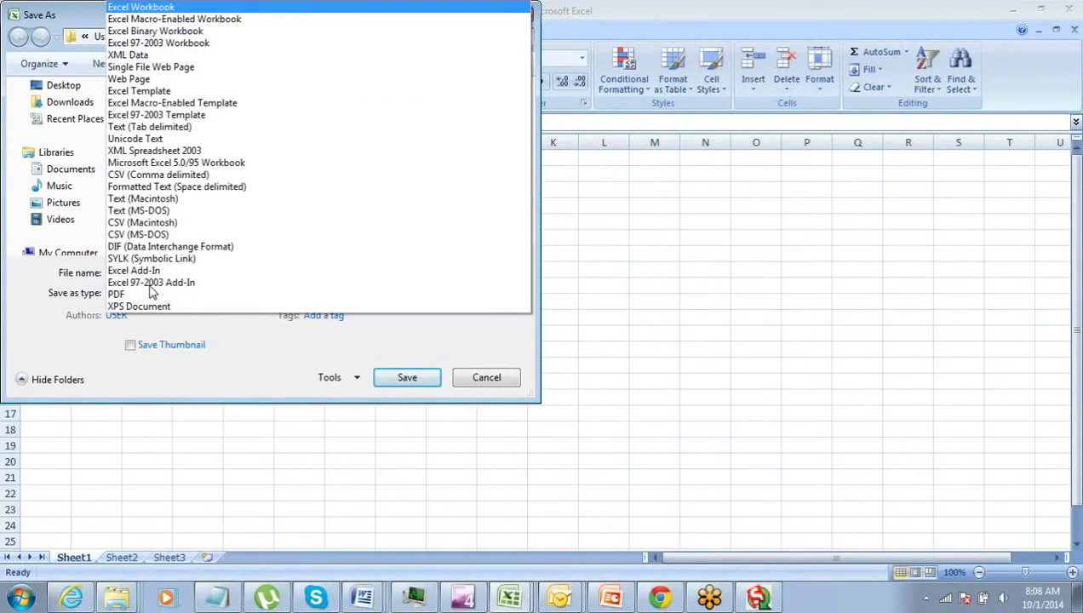
{"action": "left_click", "coordinate": [158, 176]}
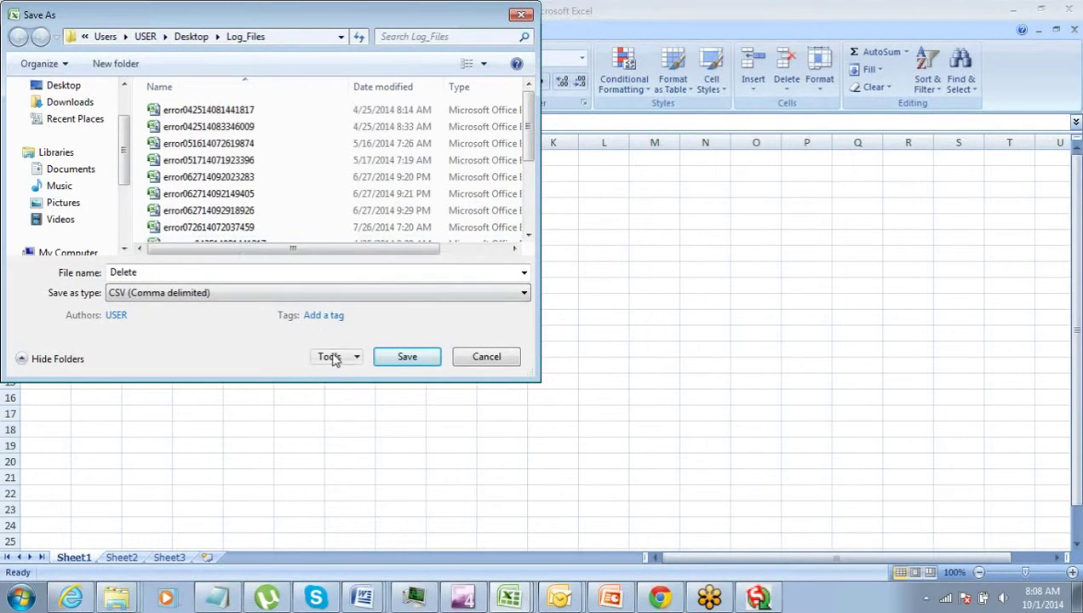
{"action": "left_click", "coordinate": [429, 361]}
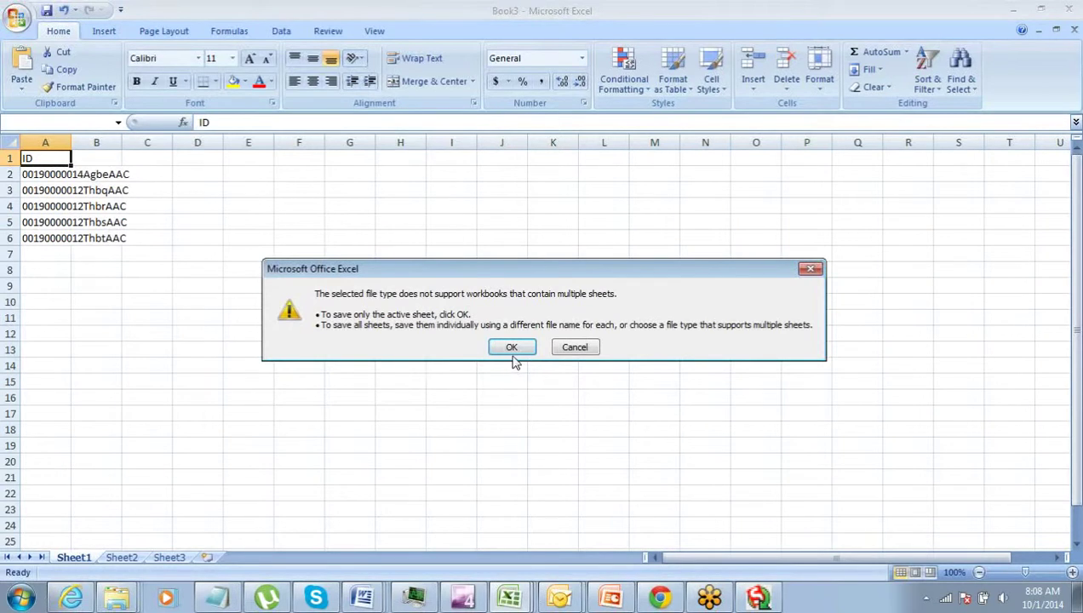
{"action": "left_click", "coordinate": [512, 352]}
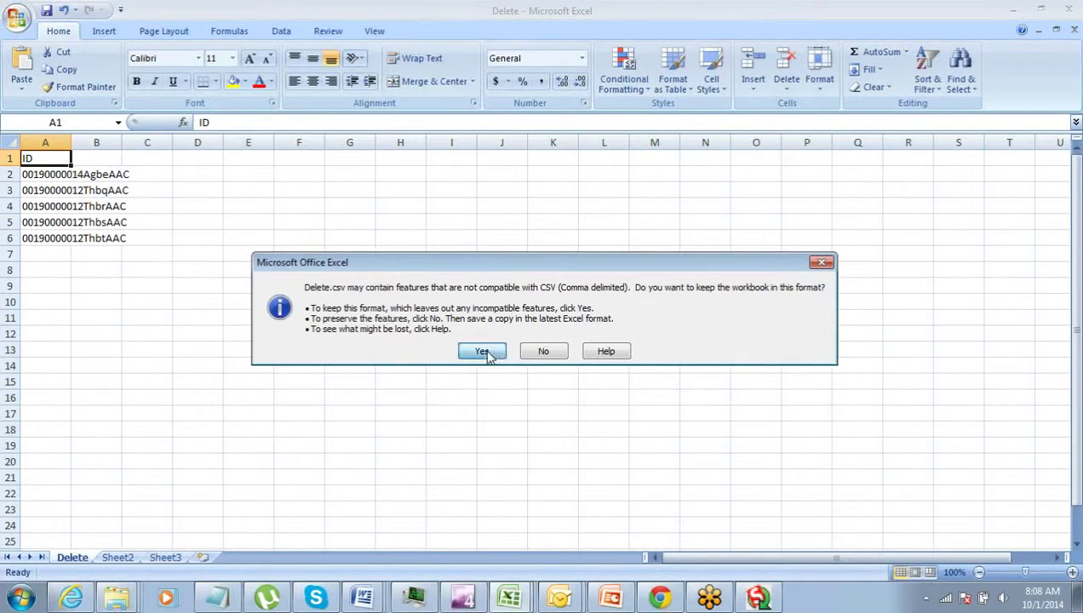
{"action": "left_click", "coordinate": [482, 352]}
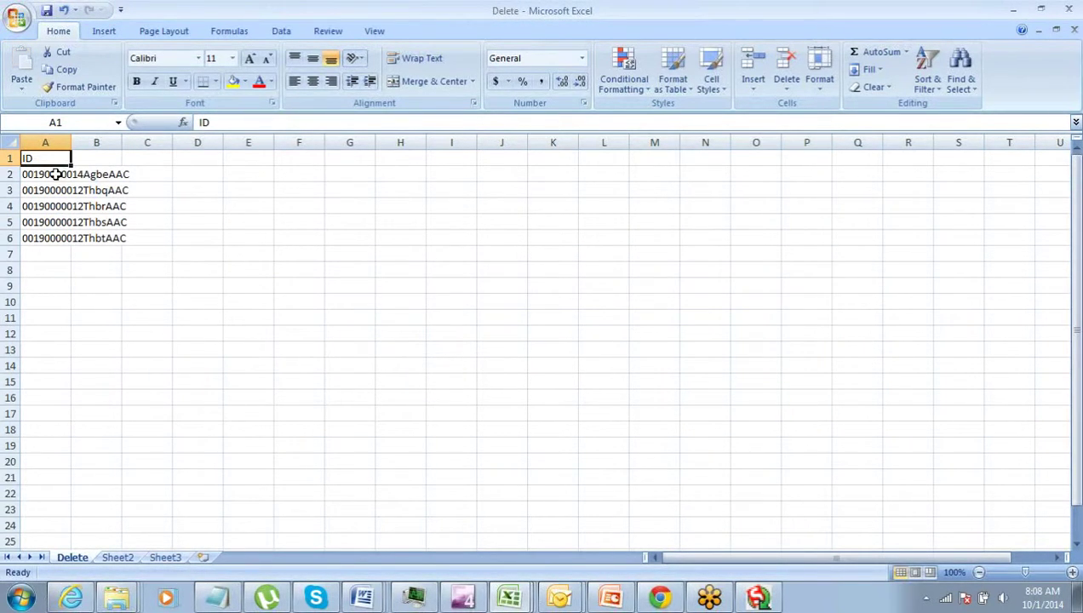
Step: Select the five account IDs in A2:A6, and close Delete.csv with its changes saved in CSV format
{"action": "left_click_drag", "start_coordinate": [54, 174], "coordinate": [51, 239]}
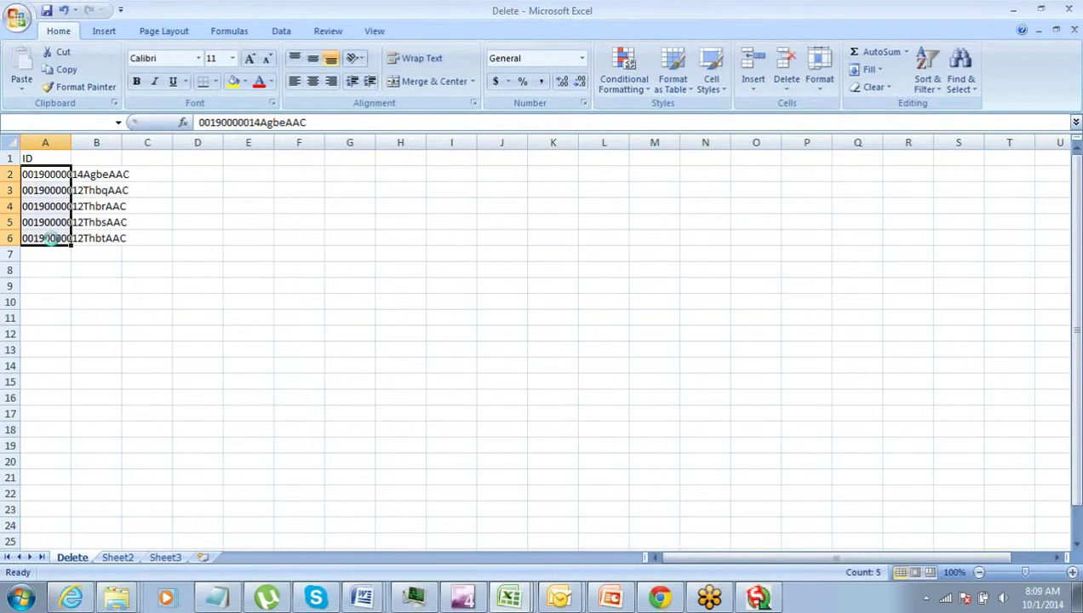
{"action": "key", "text": "ctrl+w"}
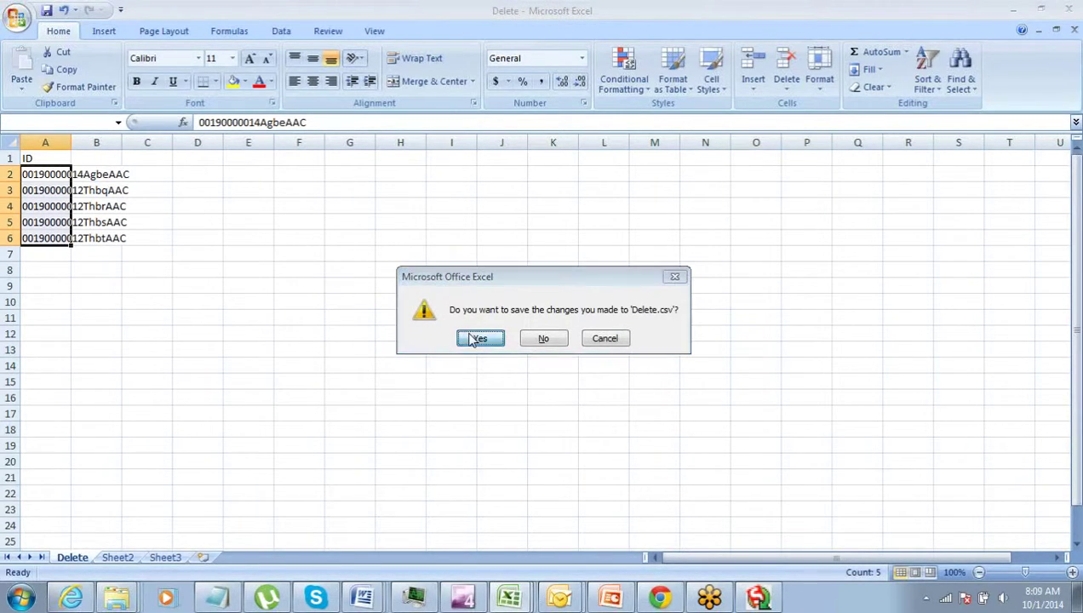
{"action": "left_click", "coordinate": [474, 340]}
{"action": "left_click", "coordinate": [481, 351]}
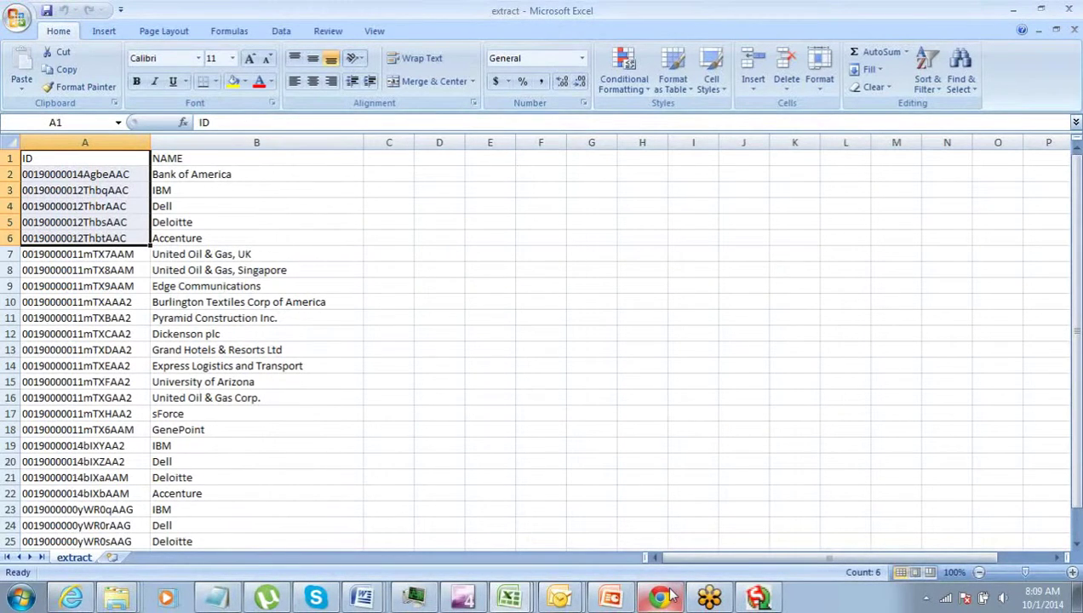
Step: Switch to Data Loader and start a Delete operation on the Account object
{"action": "mouse_move", "coordinate": [670, 595]}
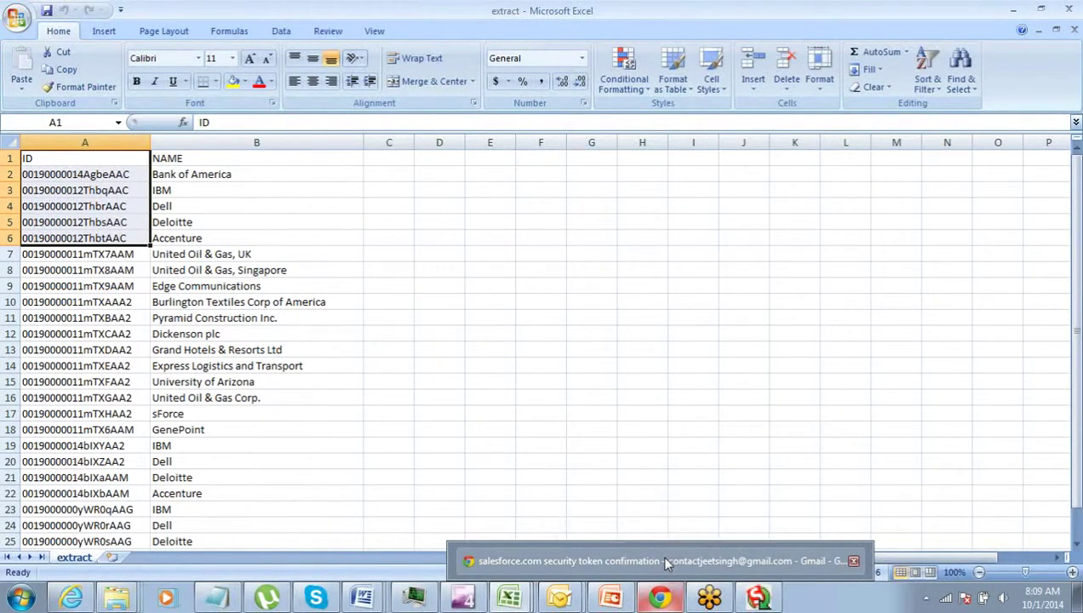
{"action": "left_click", "coordinate": [668, 562]}
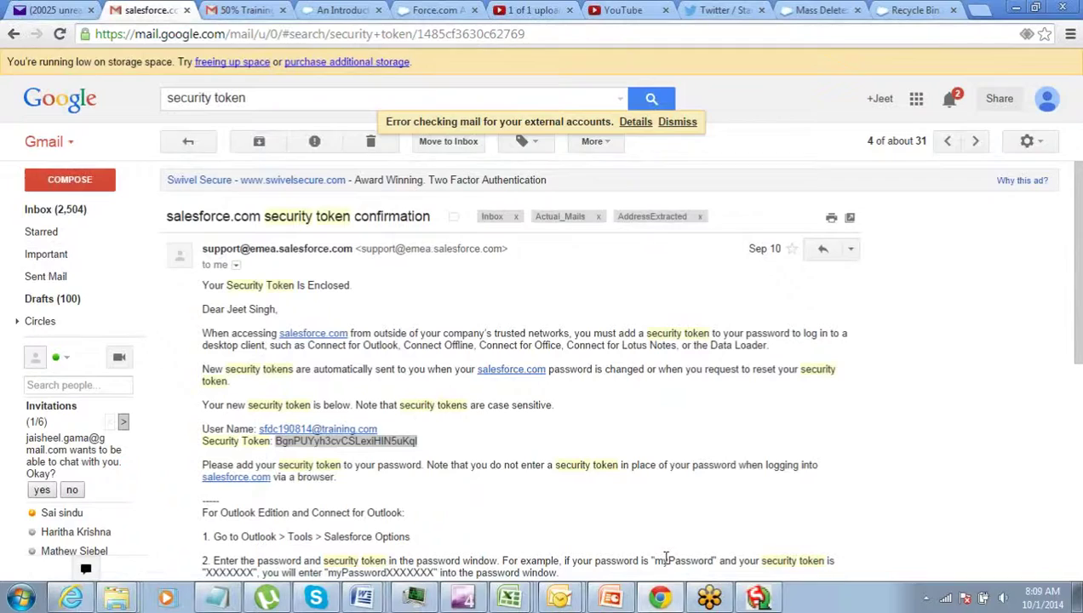
{"action": "left_click", "coordinate": [758, 597]}
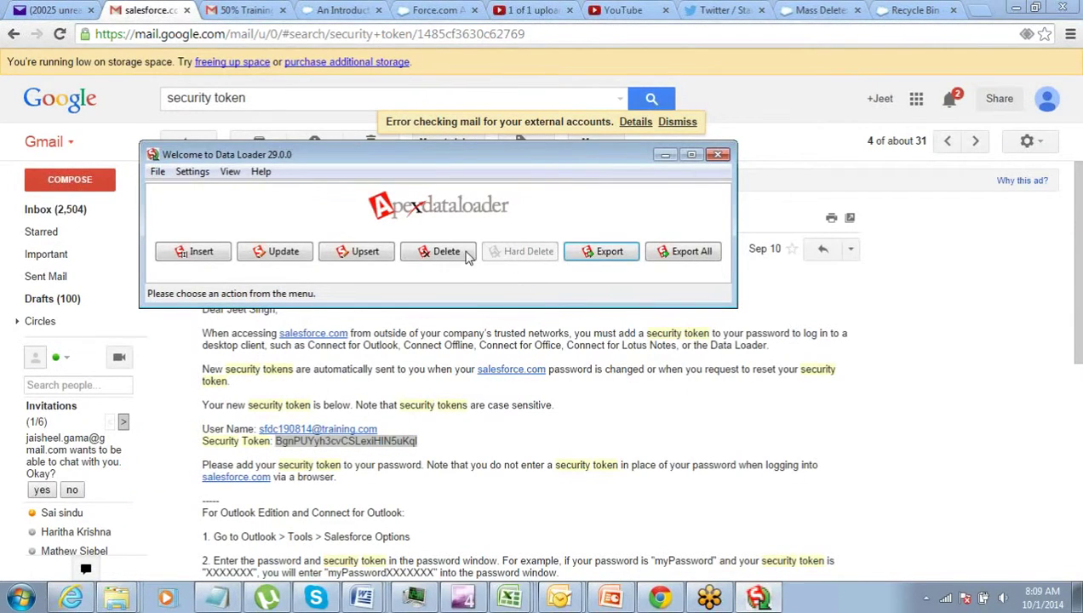
{"action": "left_click", "coordinate": [440, 249]}
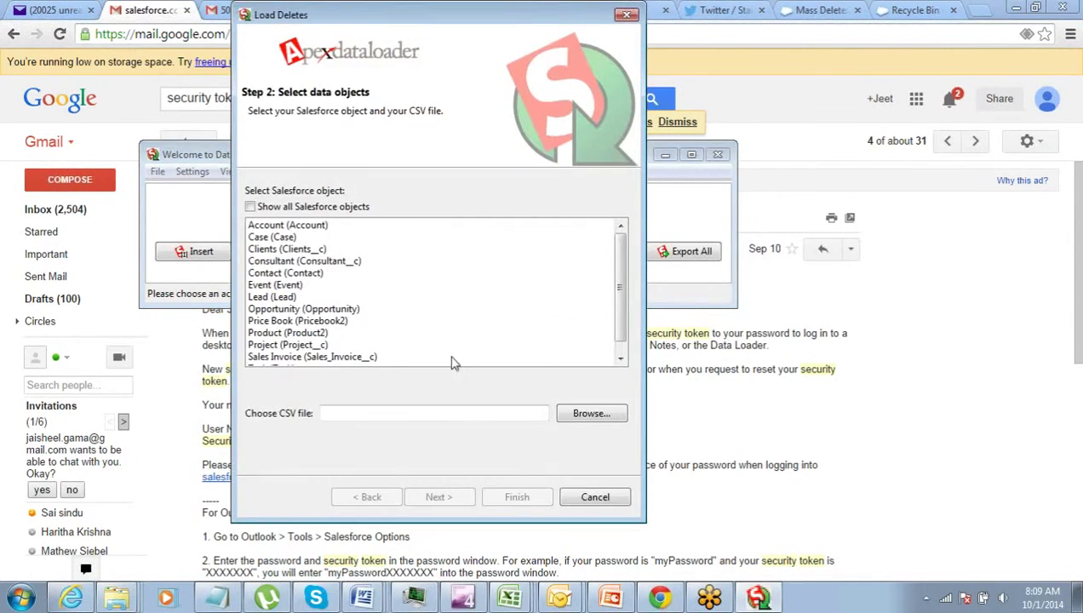
{"action": "left_click", "coordinate": [391, 227]}
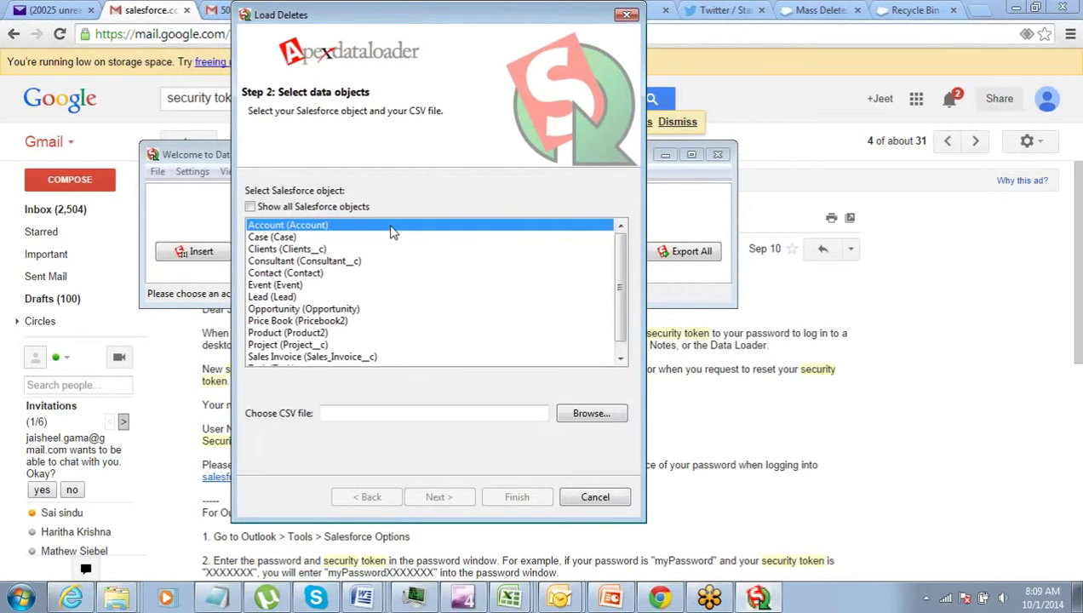
Step: Choose Delete.csv from Log_Files as the source file, and continue to the field mapping
{"action": "left_click", "coordinate": [598, 420]}
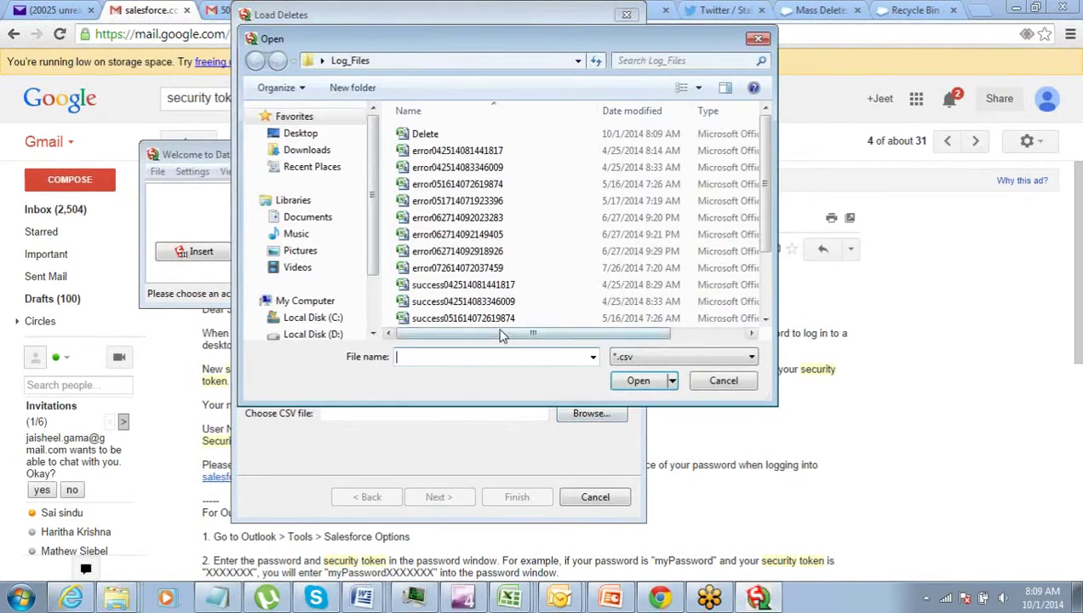
{"action": "left_click", "coordinate": [425, 135]}
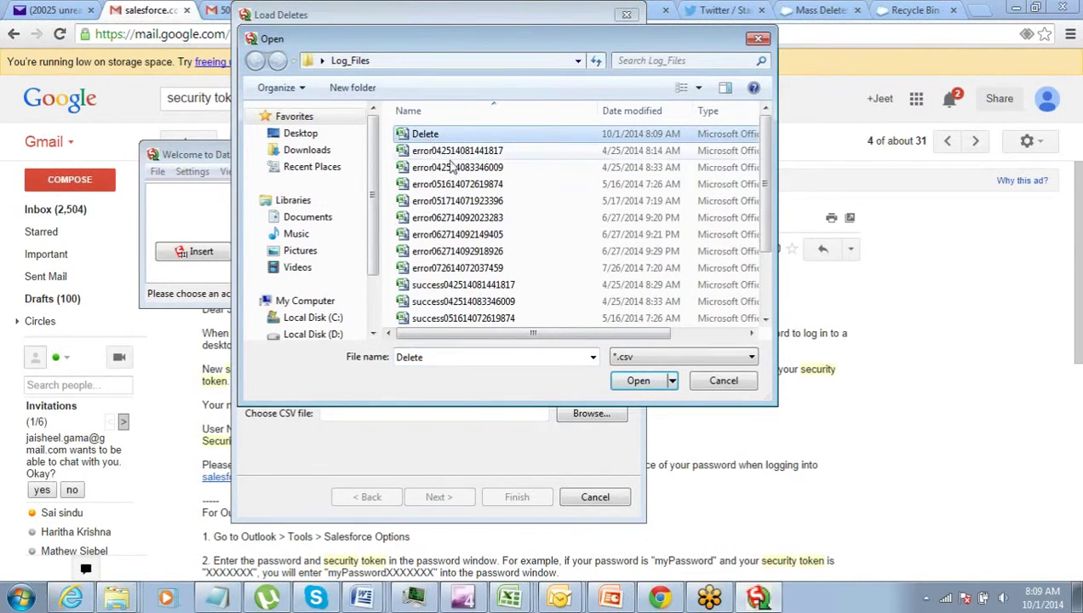
{"action": "left_click", "coordinate": [638, 382]}
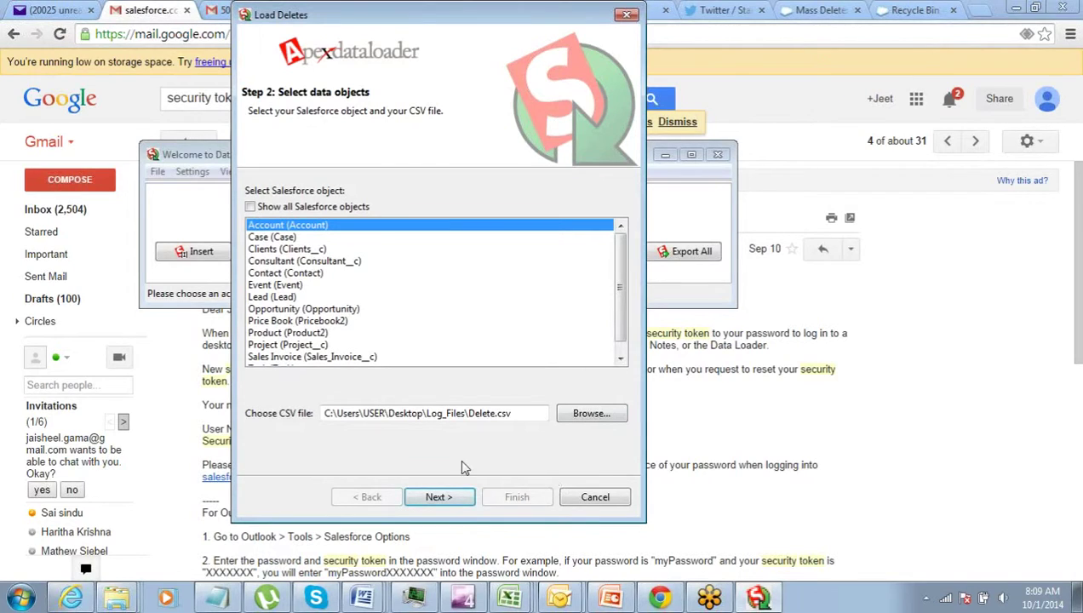
{"action": "left_click", "coordinate": [434, 500]}
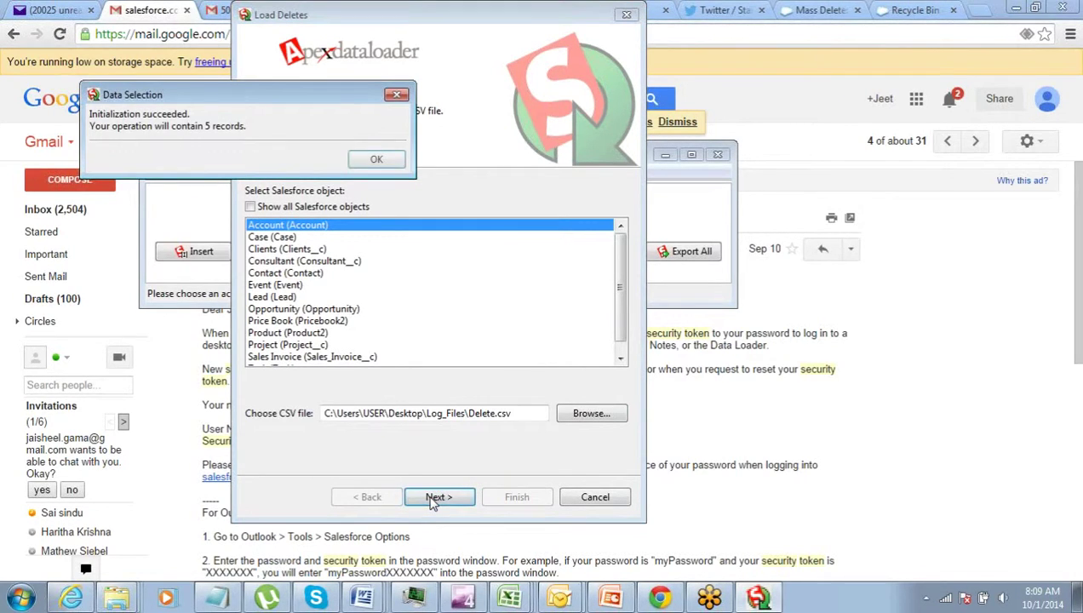
{"action": "left_click", "coordinate": [374, 161]}
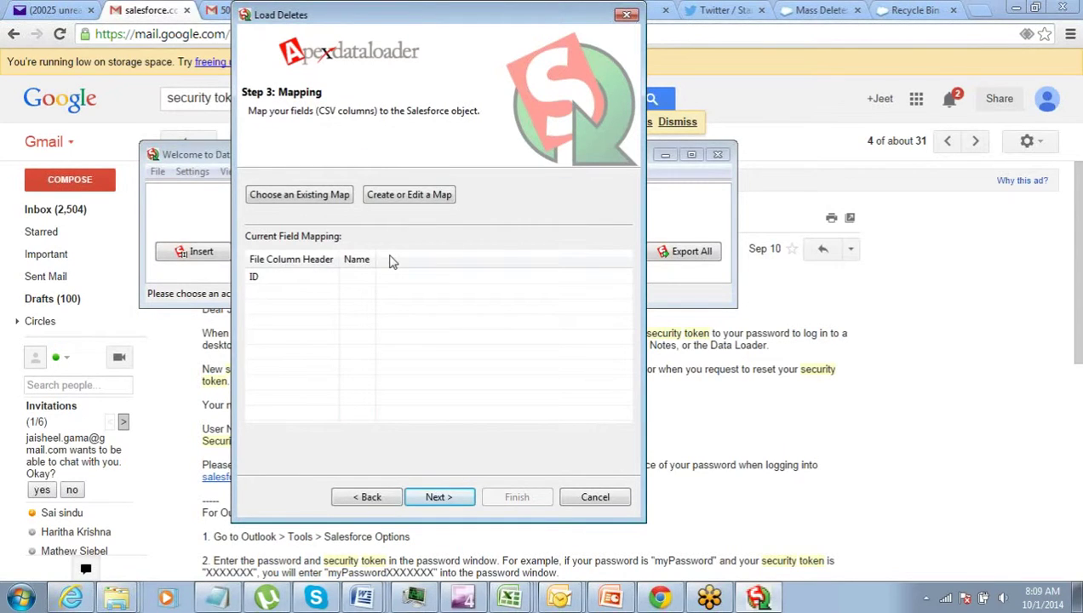
Step: Create a mapping of the Salesforce Id field to the file's ID column, and continue to the finish page
{"action": "left_click", "coordinate": [380, 196]}
{"action": "left_click", "coordinate": [158, 204]}
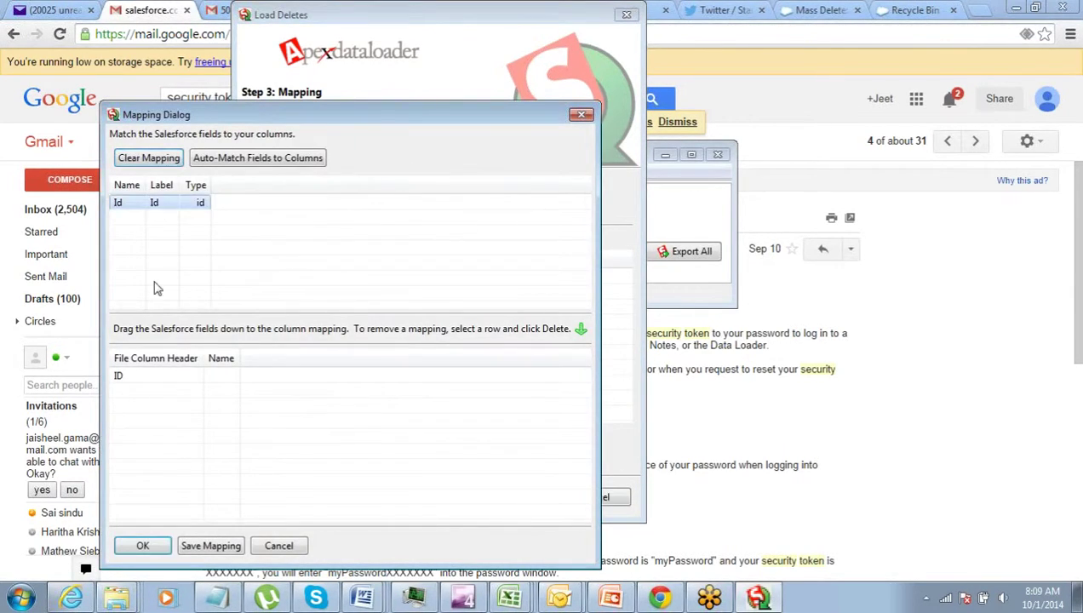
{"action": "left_click_drag", "start_coordinate": [154, 288], "coordinate": [163, 383]}
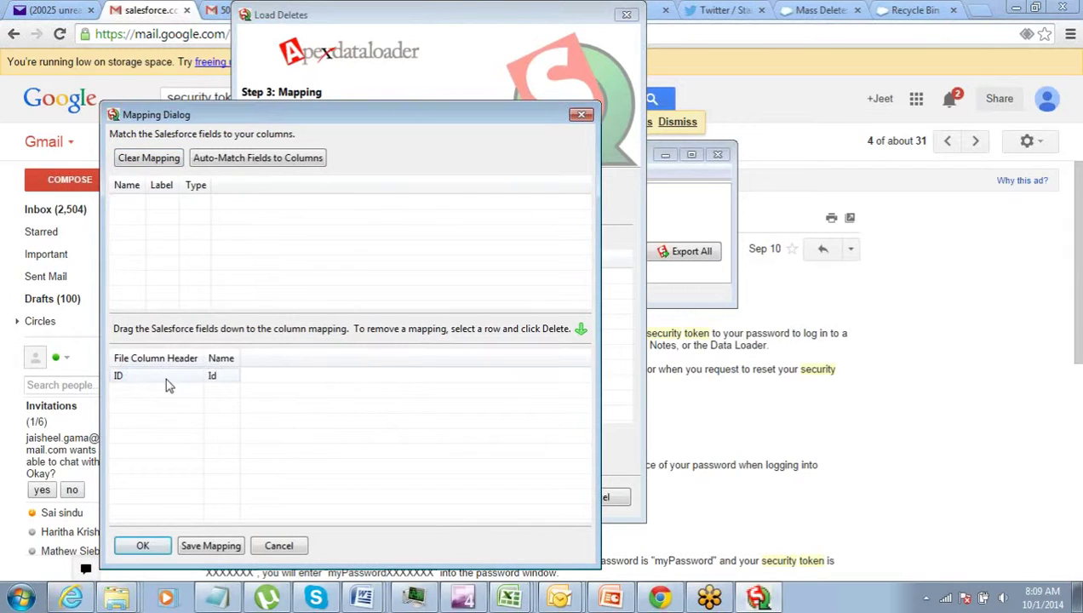
{"action": "left_click", "coordinate": [152, 553]}
{"action": "left_click", "coordinate": [443, 501]}
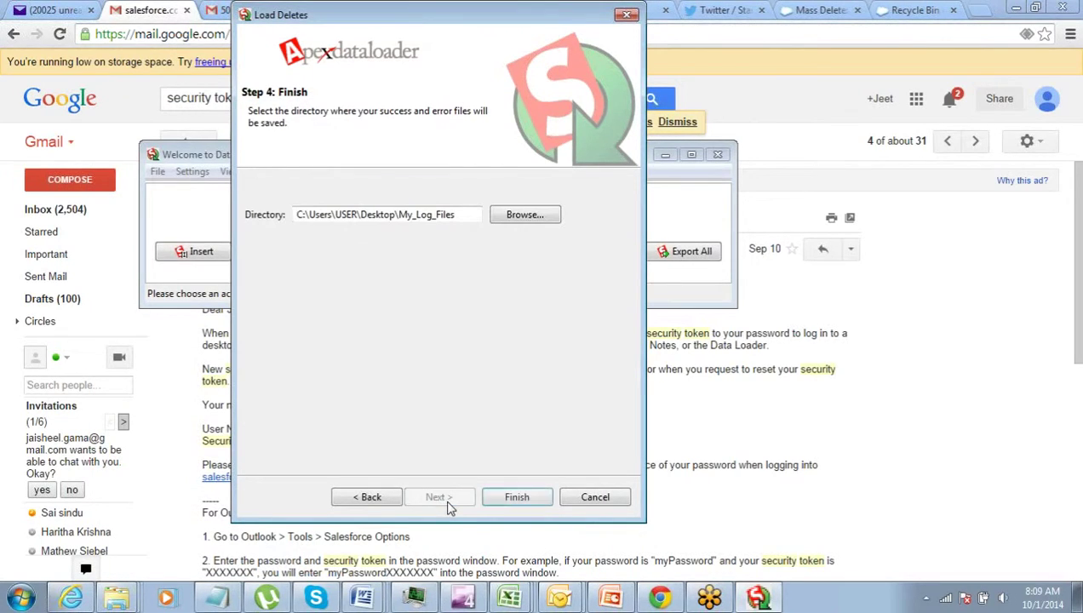
Step: Run the account deletion with log files going to My_Log_Files, accepting both warnings
{"action": "left_click", "coordinate": [514, 504]}
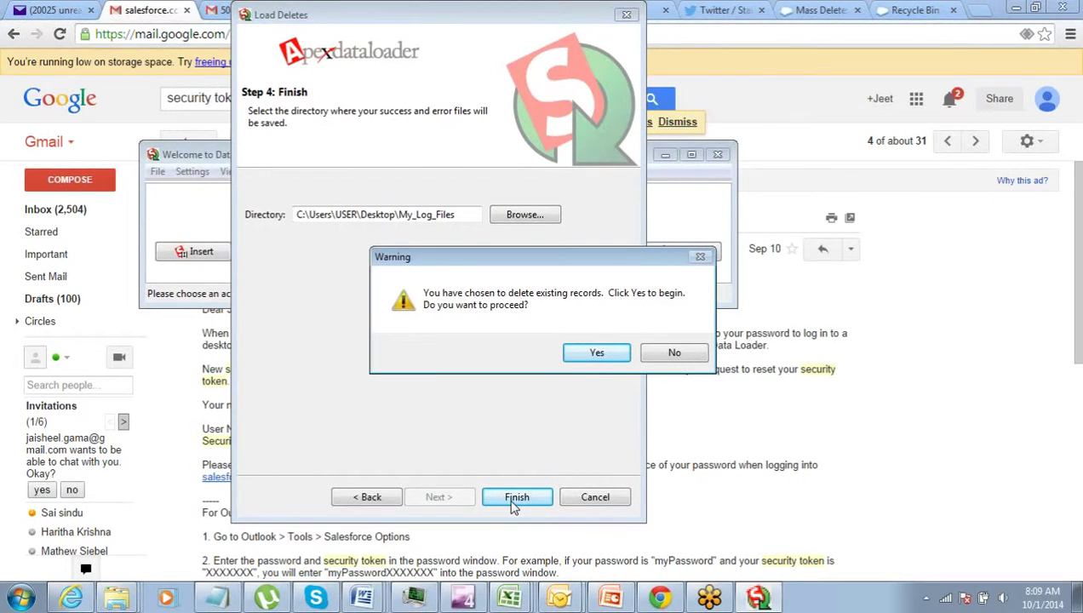
{"action": "key", "text": "Return"}
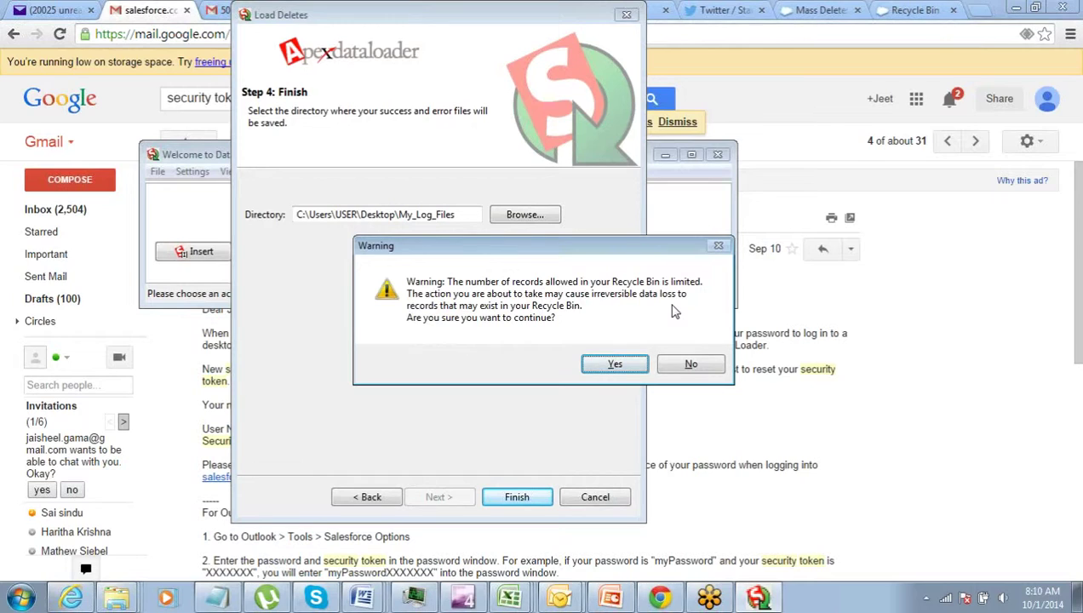
{"action": "left_click", "coordinate": [603, 364]}
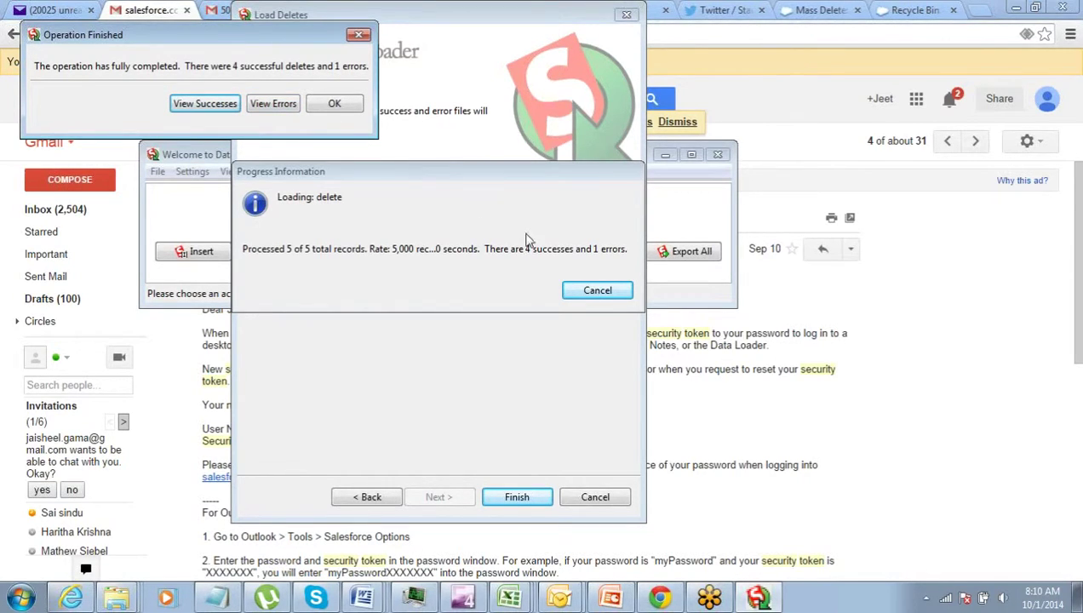
Step: Open the deletion errors and examine the message for the rejected account
{"action": "left_click", "coordinate": [274, 103]}
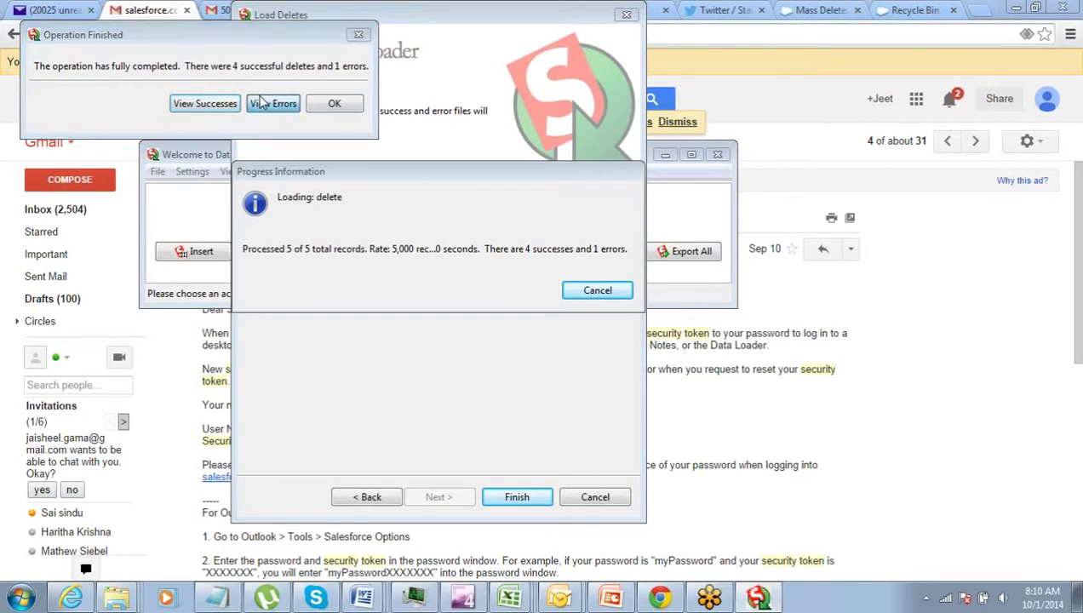
{"action": "left_click", "coordinate": [233, 75]}
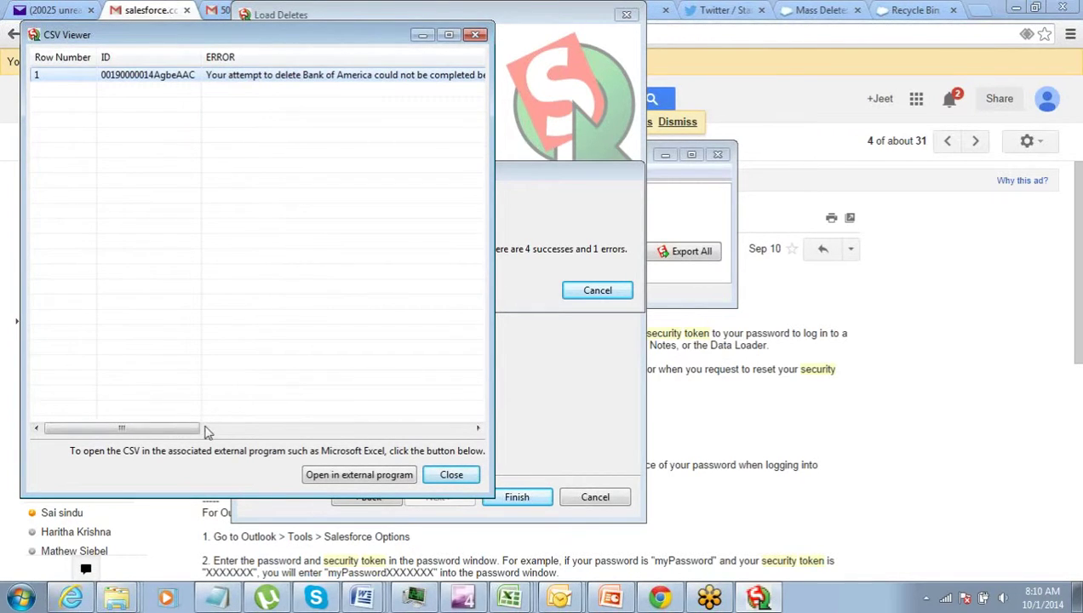
{"action": "left_click_drag", "start_coordinate": [173, 435], "coordinate": [134, 433]}
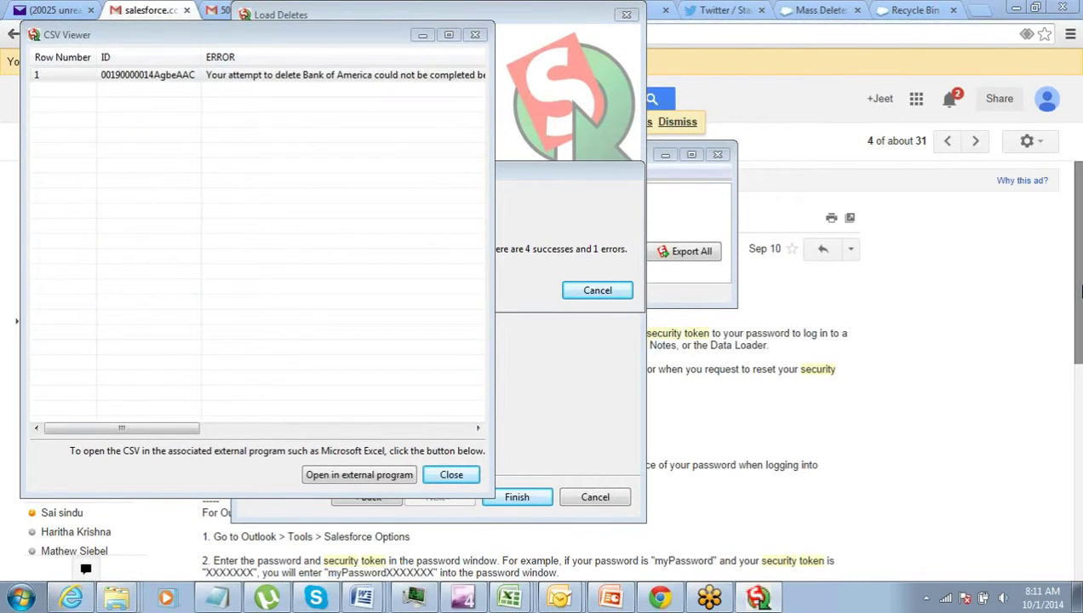
{"action": "left_click_drag", "start_coordinate": [1081, 291], "coordinate": [1078, 266]}
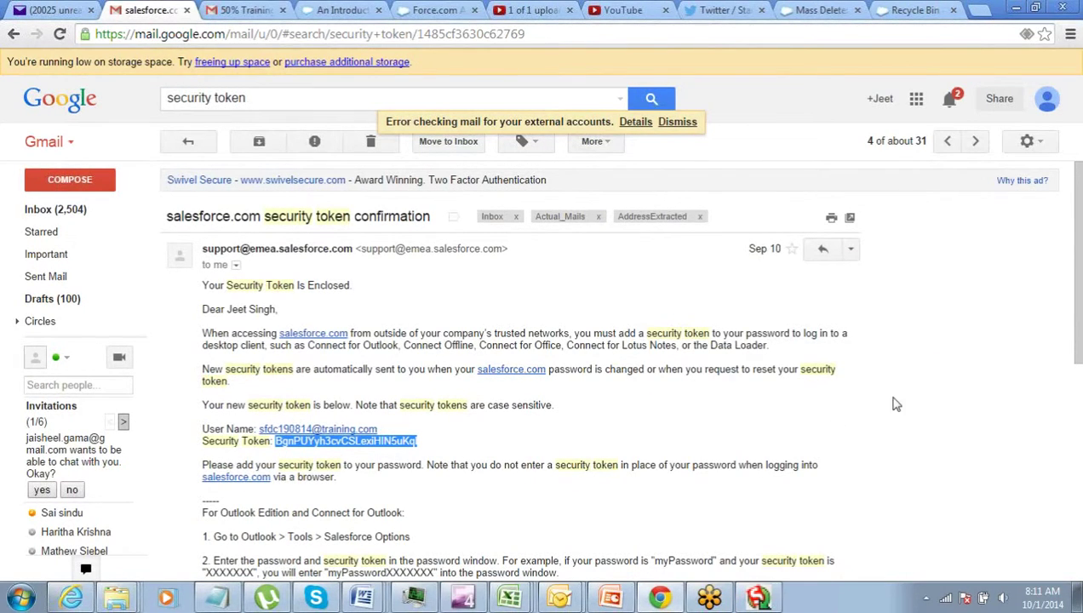
Step: Switch to the extract workbook in Excel and add an Industry column header in cell C1
{"action": "left_click", "coordinate": [657, 598]}
{"action": "left_click", "coordinate": [657, 598]}
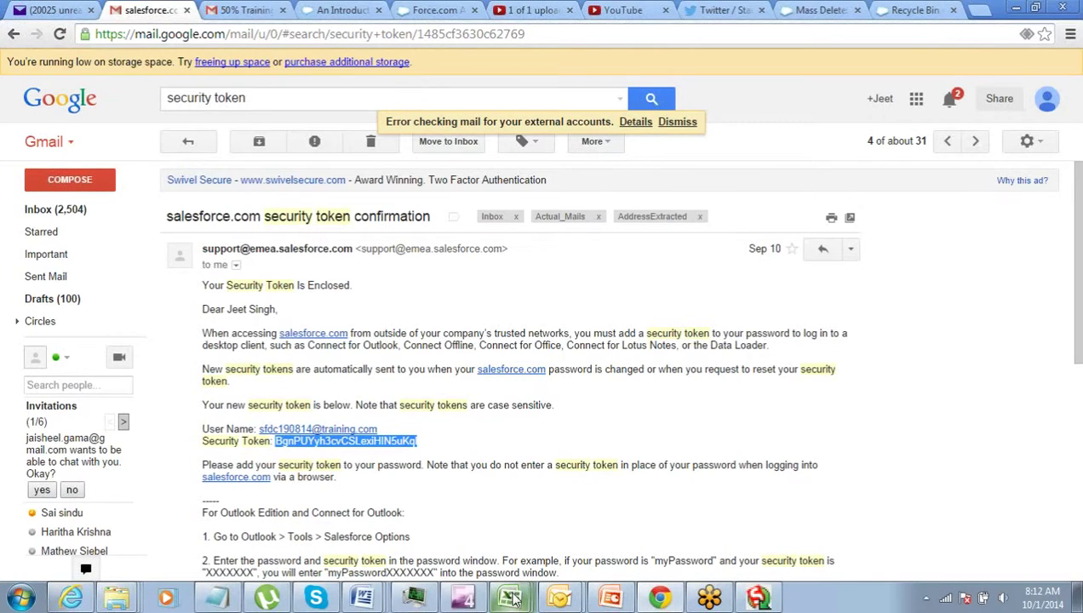
{"action": "mouse_move", "coordinate": [513, 596]}
{"action": "left_click", "coordinate": [512, 554]}
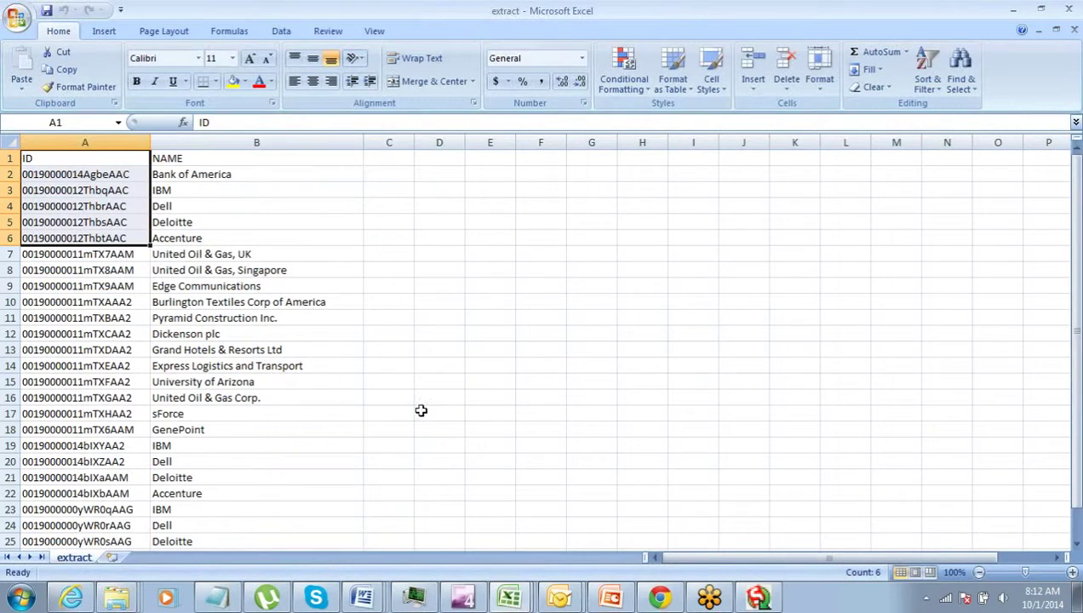
{"action": "left_click", "coordinate": [269, 332]}
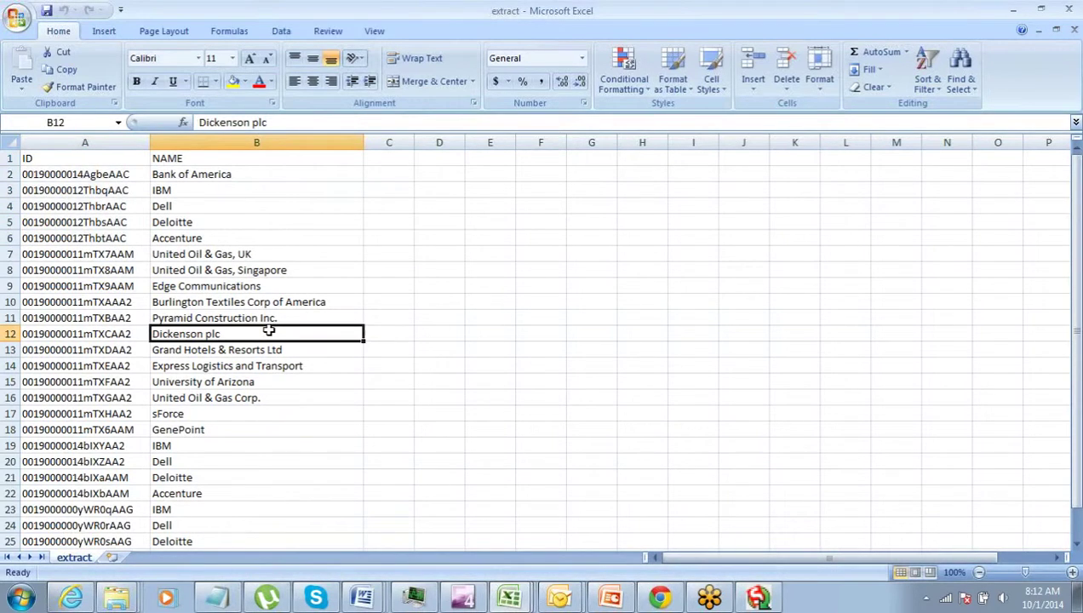
{"action": "key", "text": "Up"}
{"action": "key", "text": "Up"}
{"action": "key", "text": "Up"}
{"action": "key", "text": "Up"}
{"action": "key", "text": "Up"}
{"action": "key", "text": "Up"}
{"action": "key", "text": "Up"}
{"action": "key", "text": "Up"}
{"action": "key", "text": "Up"}
{"action": "key", "text": "Up"}
{"action": "key", "text": "Up"}
{"action": "key", "text": "Right"}
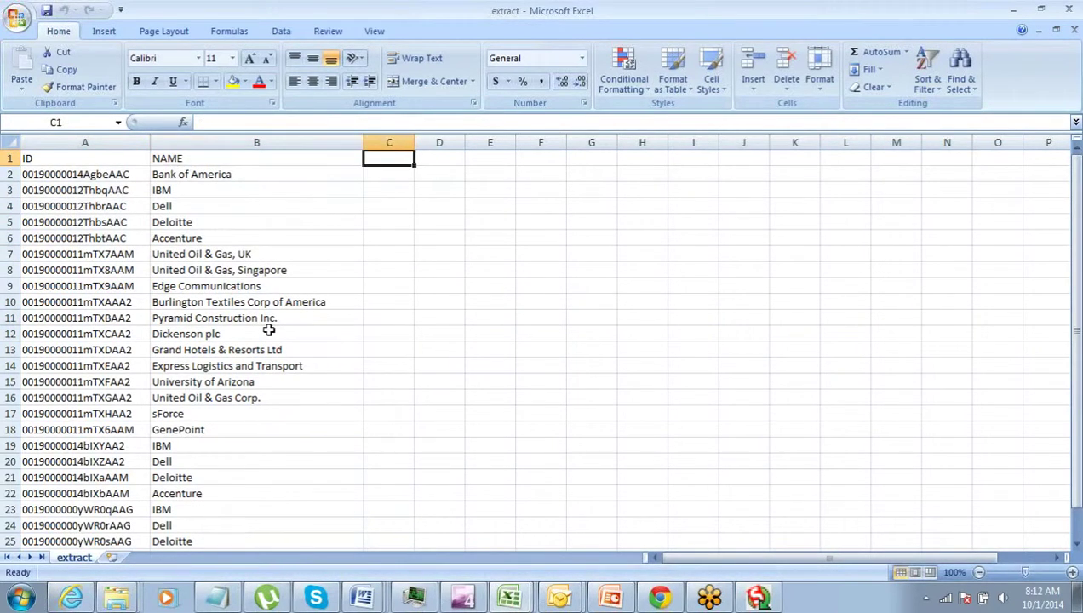
{"action": "type", "text": "Industry"}
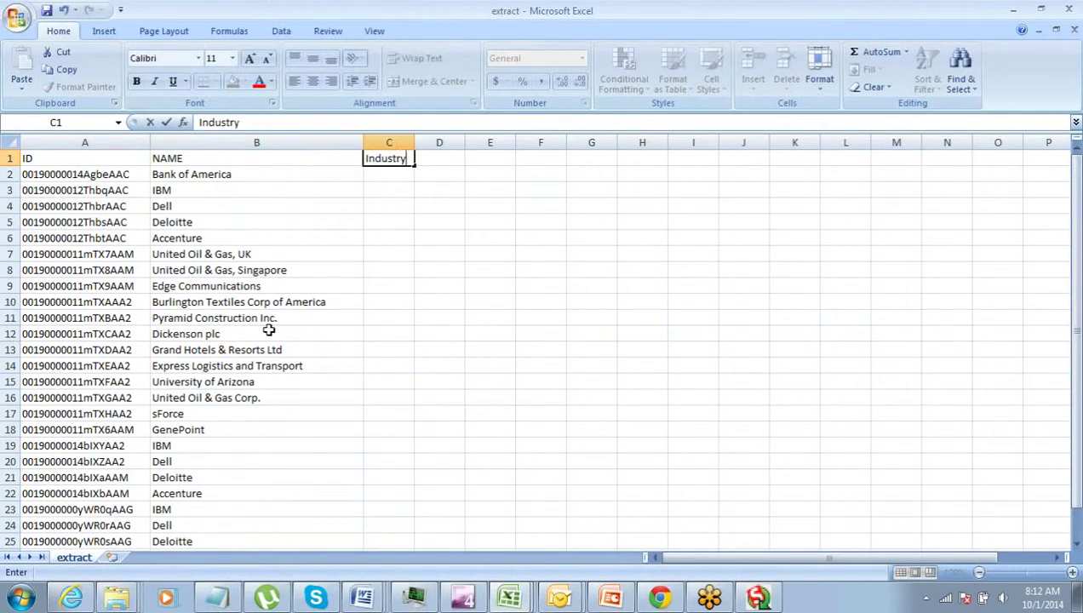
{"action": "key", "text": "Return"}
Step: Enter Technology as the industry for Bank of America in cell C2
{"action": "key", "text": "Left"}
{"action": "key", "text": "Left"}
{"action": "key", "text": "ctrl+Down"}
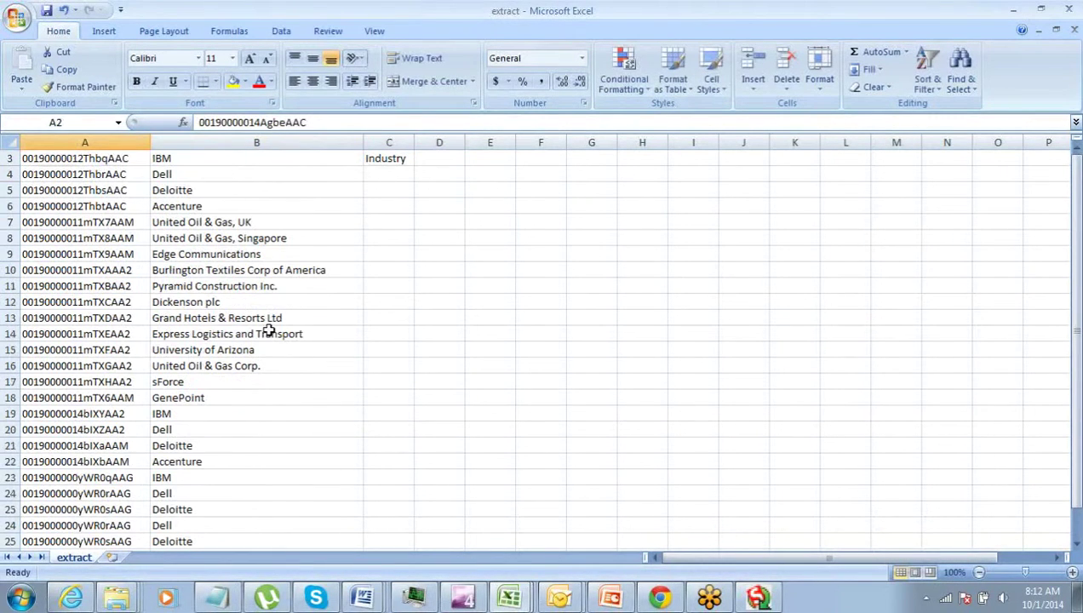
{"action": "key", "text": "Right"}
{"action": "key", "text": "ctrl+Up"}
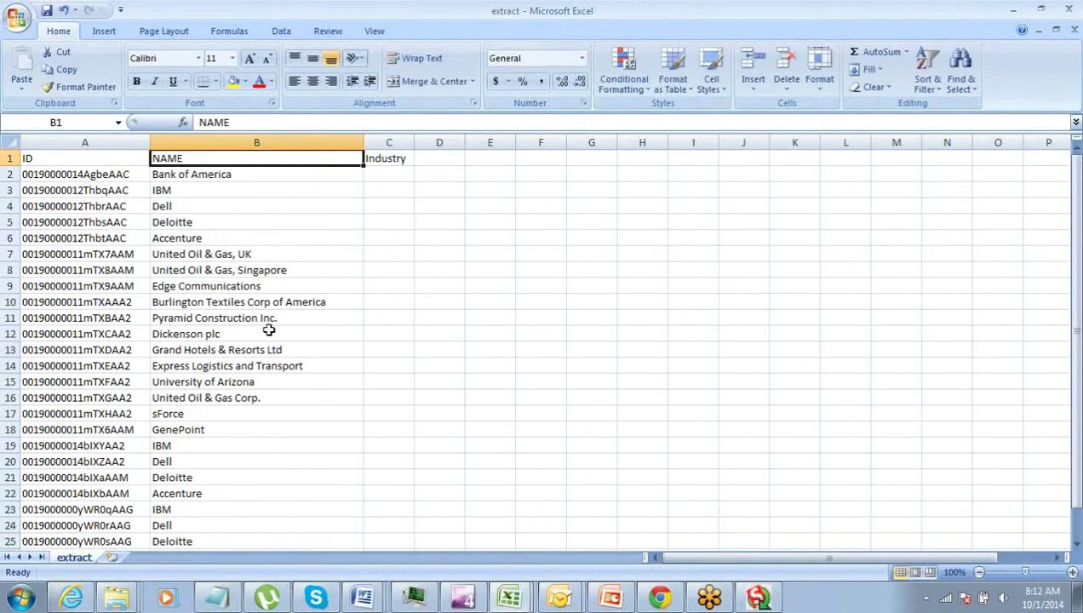
{"action": "key", "text": "Right"}
{"action": "key", "text": "Down"}
{"action": "type", "text": "Techni"}
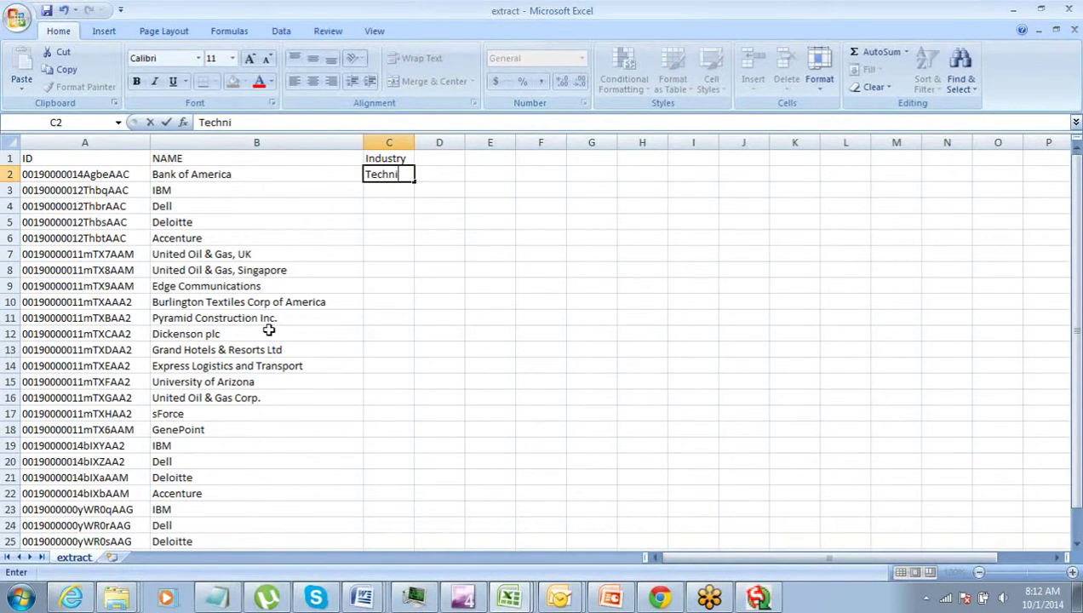
{"action": "key", "text": "BackSpace"}
{"action": "type", "text": "ology"}
{"action": "key", "text": "Tab"}
Step: Fill Technology down the Industry column from C2 to the last account in row 27
{"action": "key", "text": "Left"}
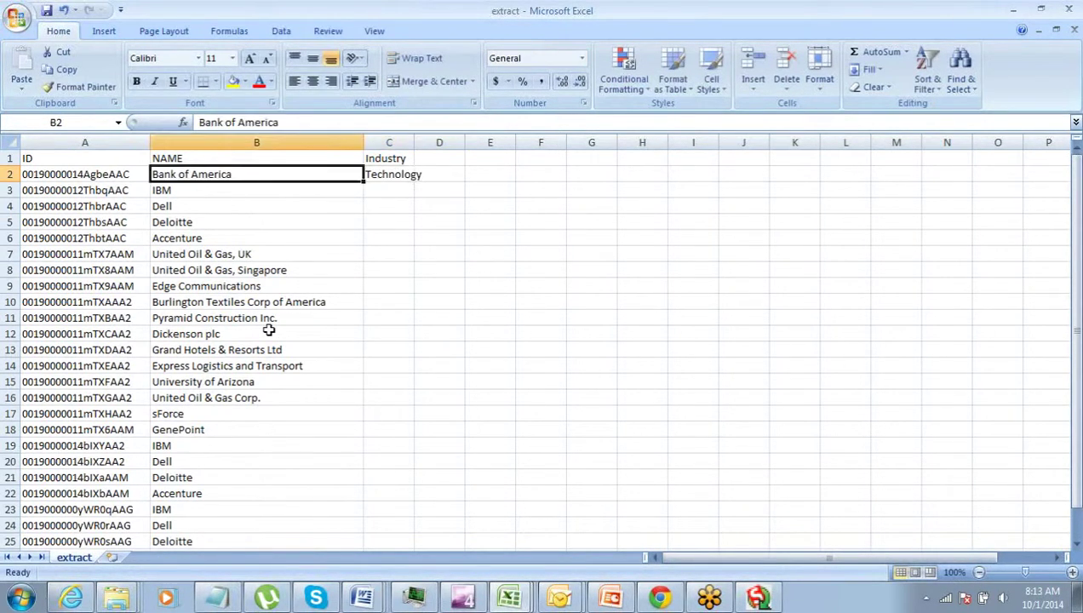
{"action": "key", "text": "Left"}
{"action": "key", "text": "ctrl+Down"}
{"action": "scroll", "coordinate": [268, 329], "scroll_direction": "down", "scroll_amount": 8}
{"action": "key", "text": "Right"}
{"action": "key", "text": "Right"}
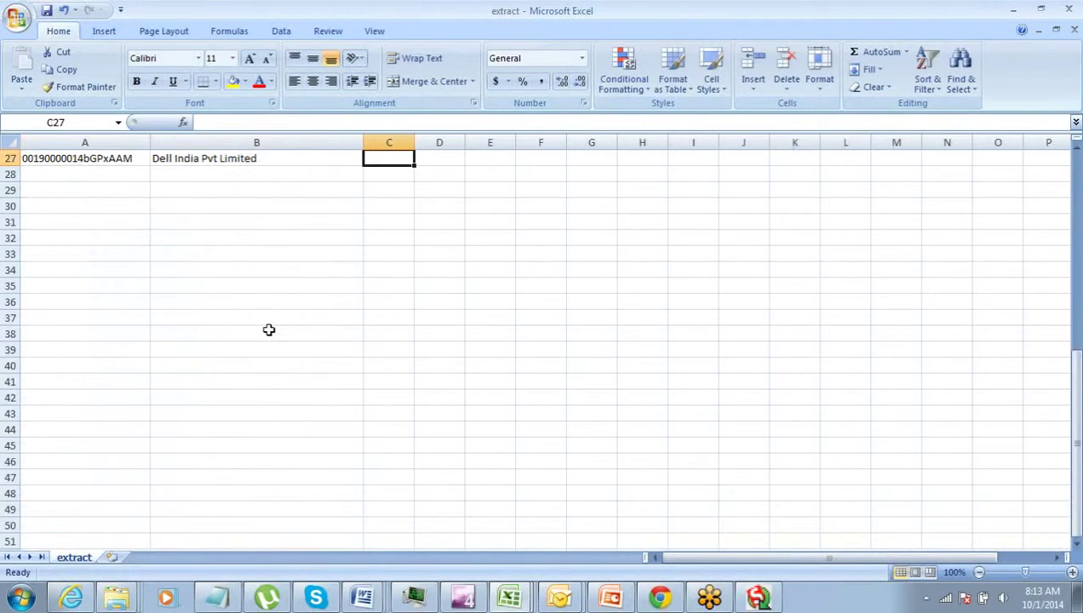
{"action": "key", "text": "ctrl+shift+Up"}
{"action": "key", "text": "ctrl+d"}
{"action": "key", "text": "ctrl+Up"}
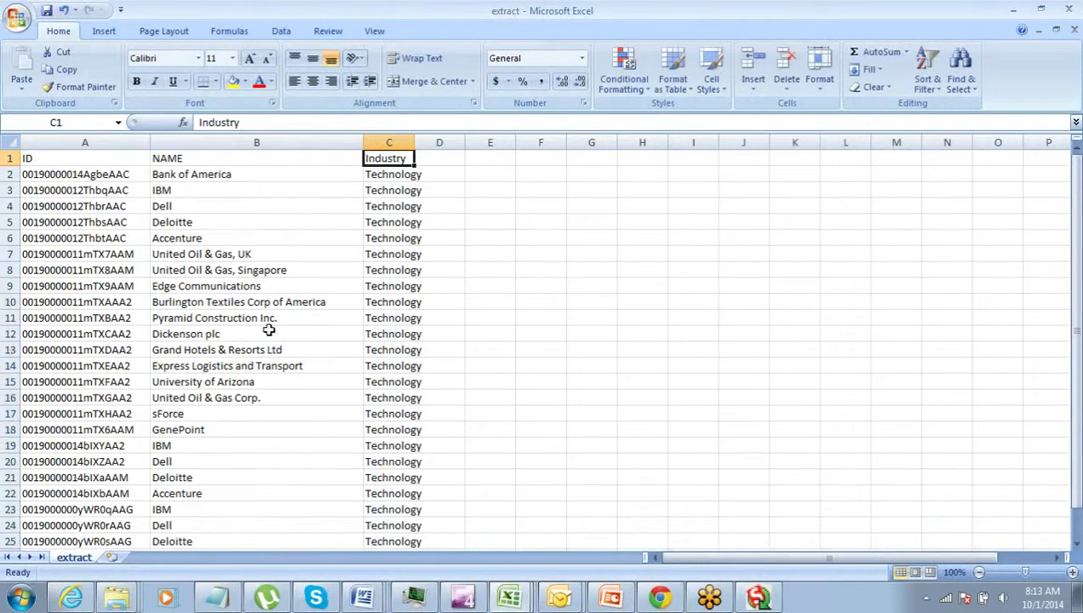
Step: Review the Industry, ID and NAME columns from their headers down to the last record
{"action": "key", "text": "Home"}
{"action": "key", "text": "Right"}
{"action": "key", "text": "Right"}
{"action": "key", "text": "ctrl+shift+Down"}
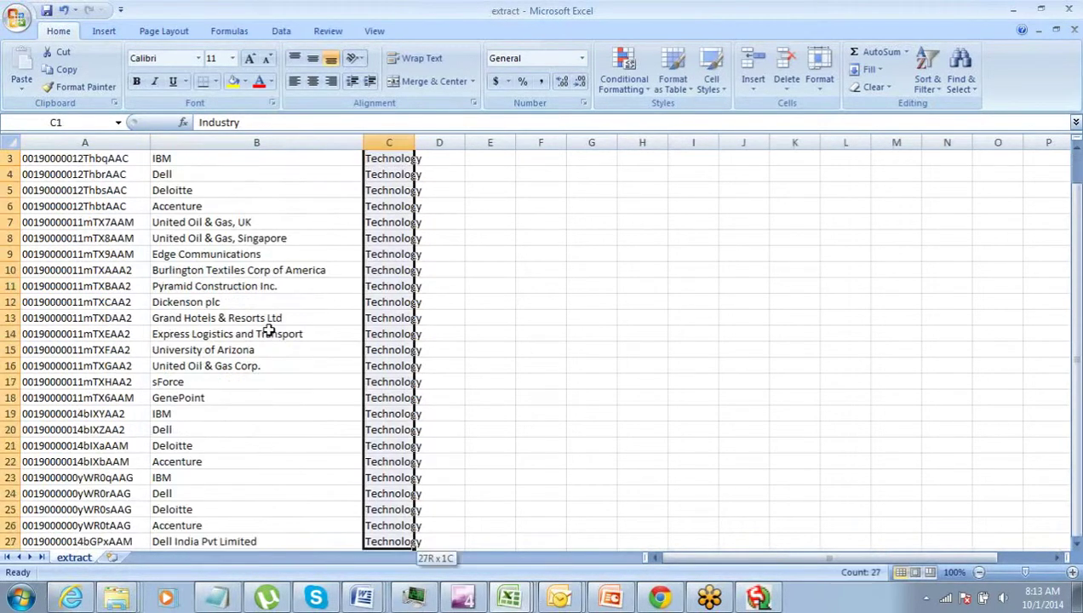
{"action": "key", "text": "ctrl+Up"}
{"action": "key", "text": "Left"}
{"action": "key", "text": "Left"}
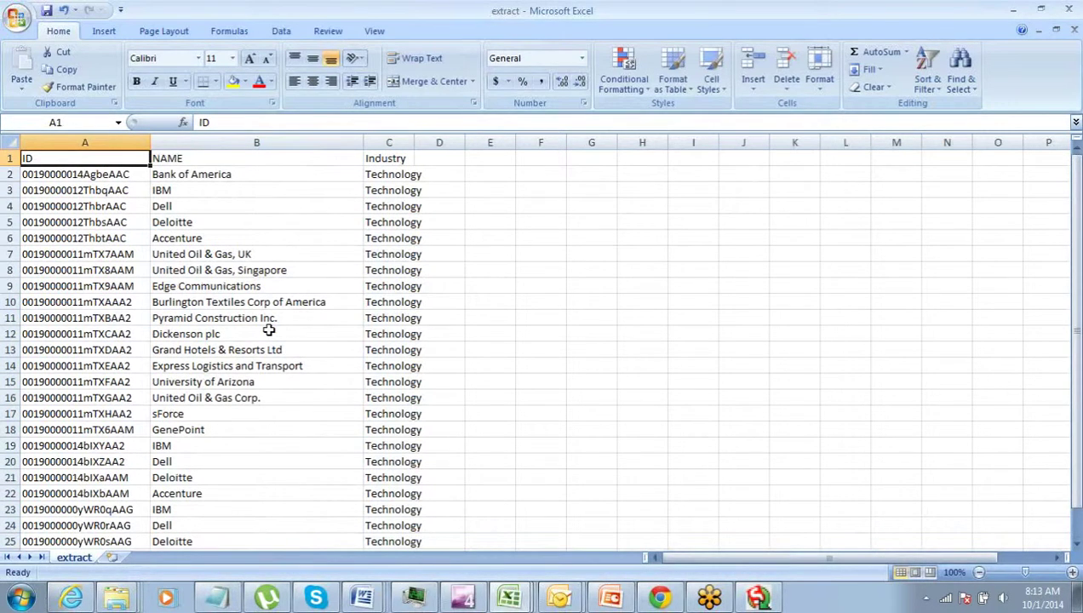
{"action": "key", "text": "ctrl+shift+Down"}
{"action": "key", "text": "ctrl+Up"}
{"action": "key", "text": "Right"}
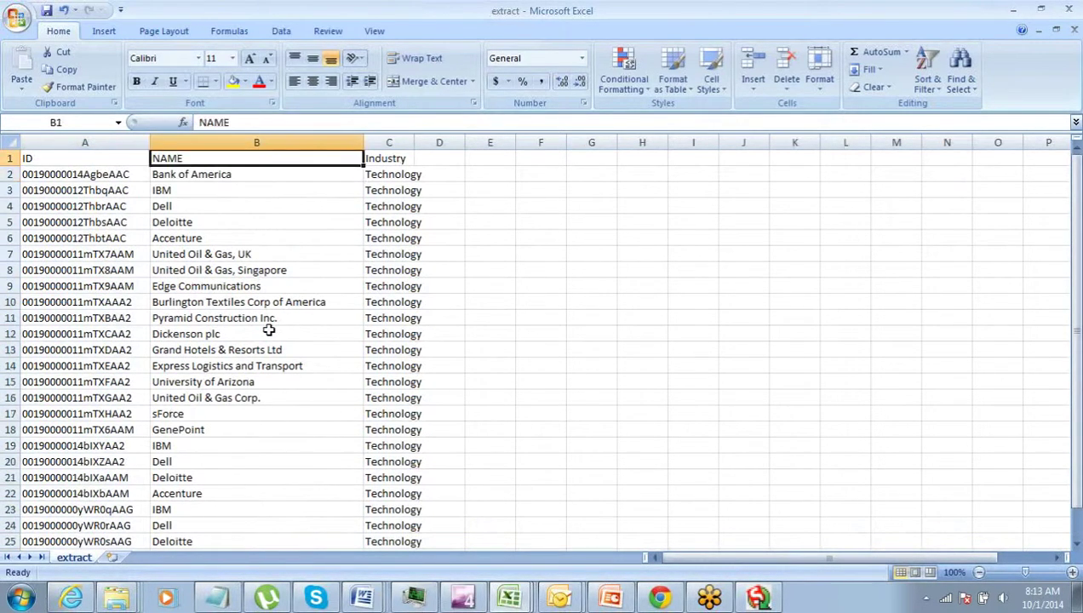
{"action": "key", "text": "Right"}
{"action": "key", "text": "ctrl+shift+Down"}
{"action": "key", "text": "ctrl+Up"}
{"action": "key", "text": "Left"}
{"action": "key", "text": "ctrl+shift+Down"}
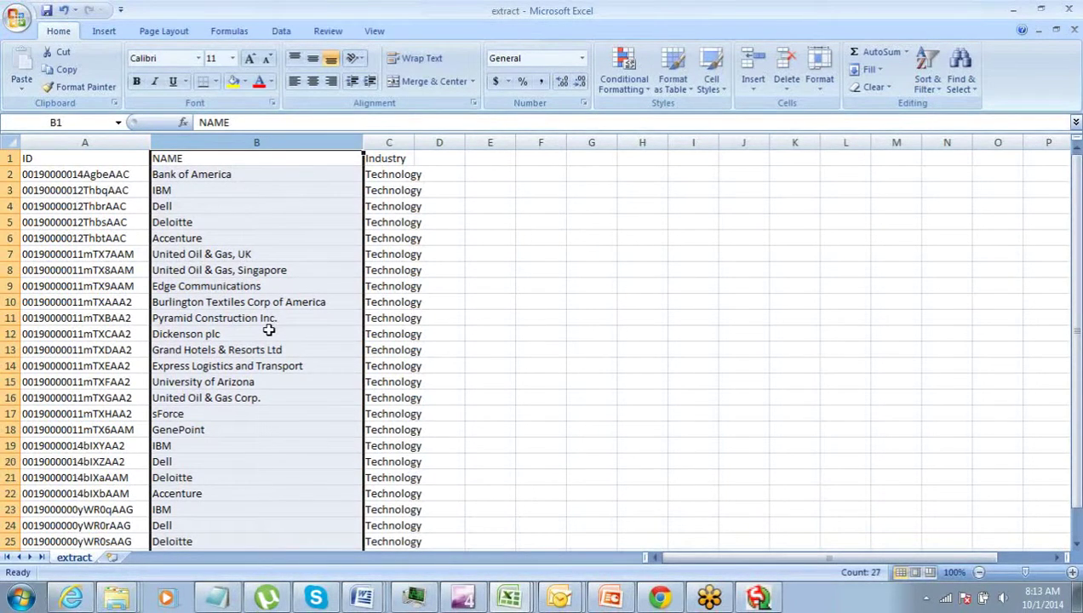
Step: Check the ID column's full range against the account names and the Industry header
{"action": "key", "text": "Left"}
{"action": "key", "text": "Down"}
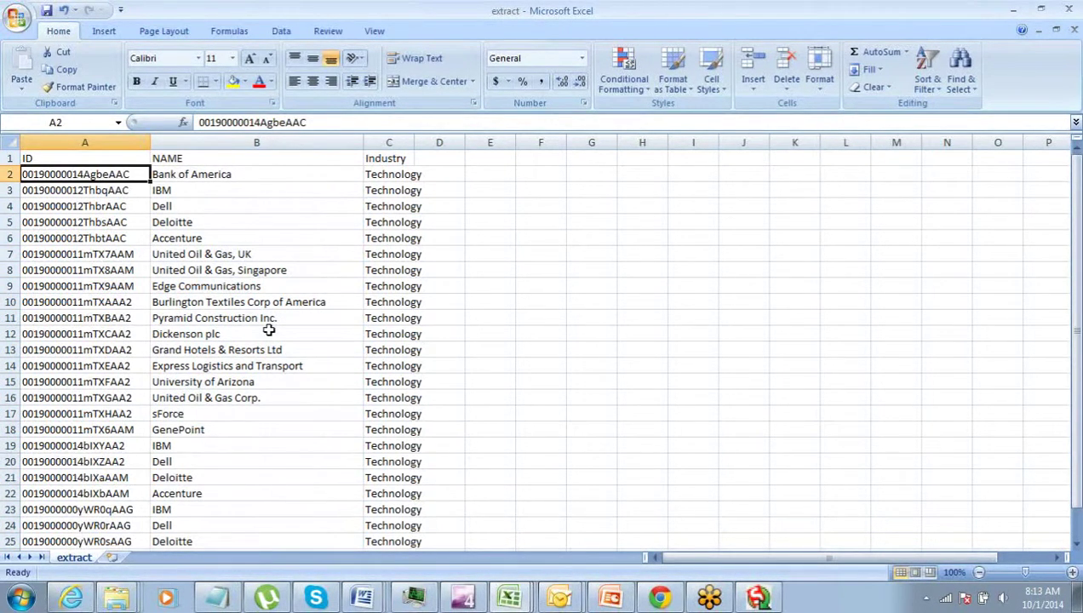
{"action": "key", "text": "Right"}
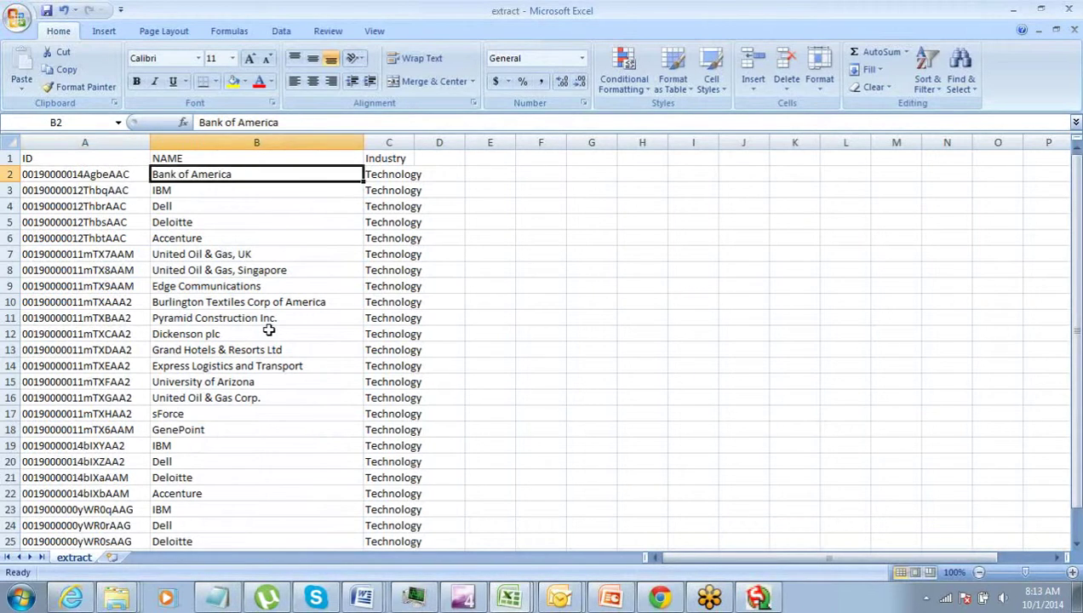
{"action": "key", "text": "Left"}
{"action": "key", "text": "ctrl+shift+Down"}
{"action": "key", "text": "Up"}
{"action": "key", "text": "ctrl+shift+Down"}
{"action": "key", "text": "Return"}
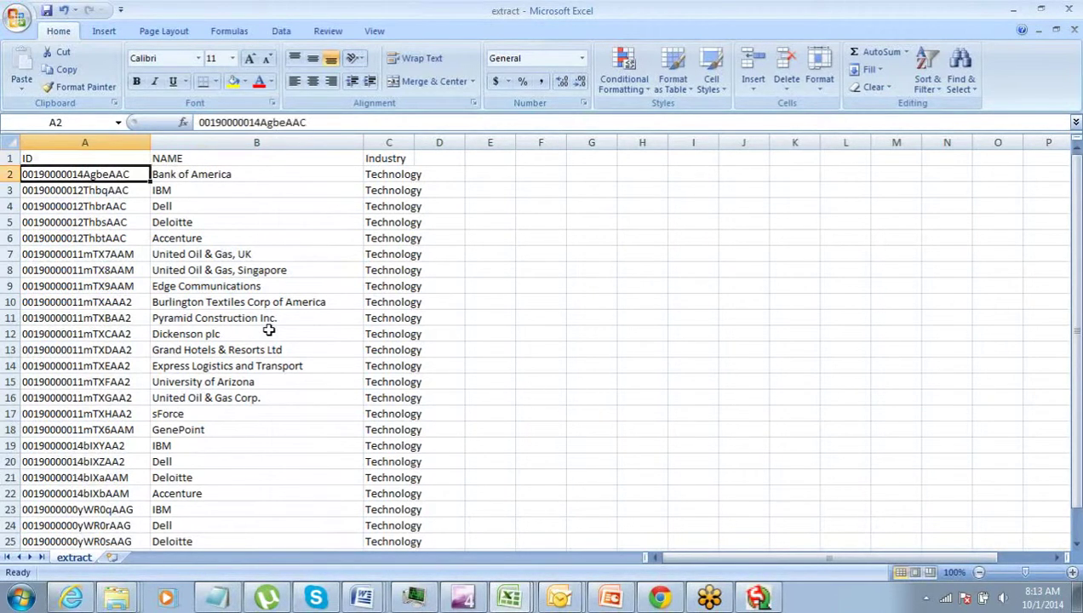
{"action": "key", "text": "shift+Return"}
{"action": "key", "text": "ctrl+shift+Down"}
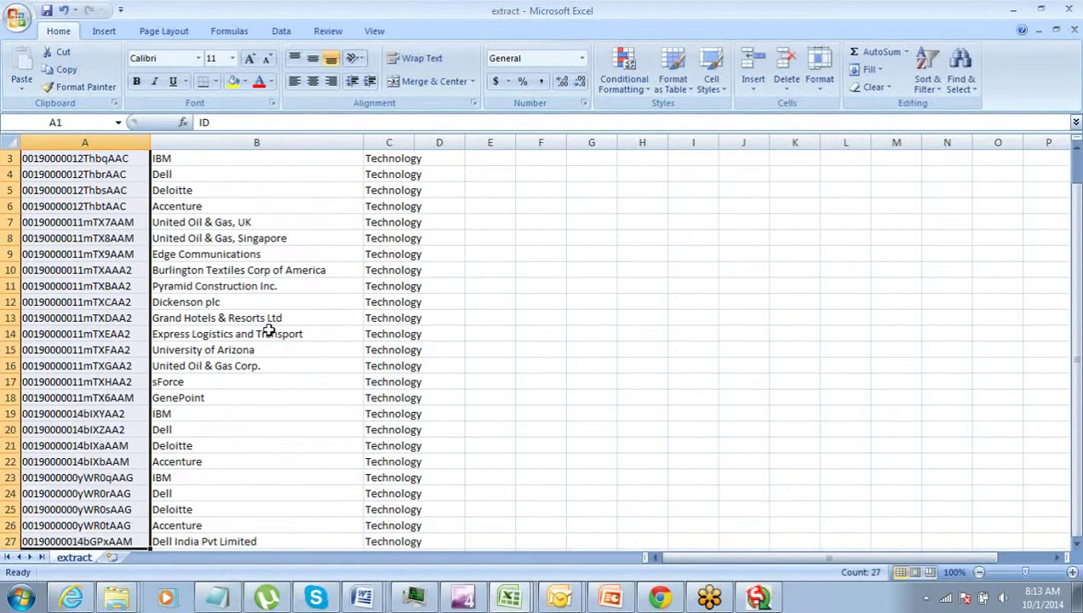
{"action": "key", "text": "Up"}
{"action": "key", "text": "ctrl+shift+Down"}
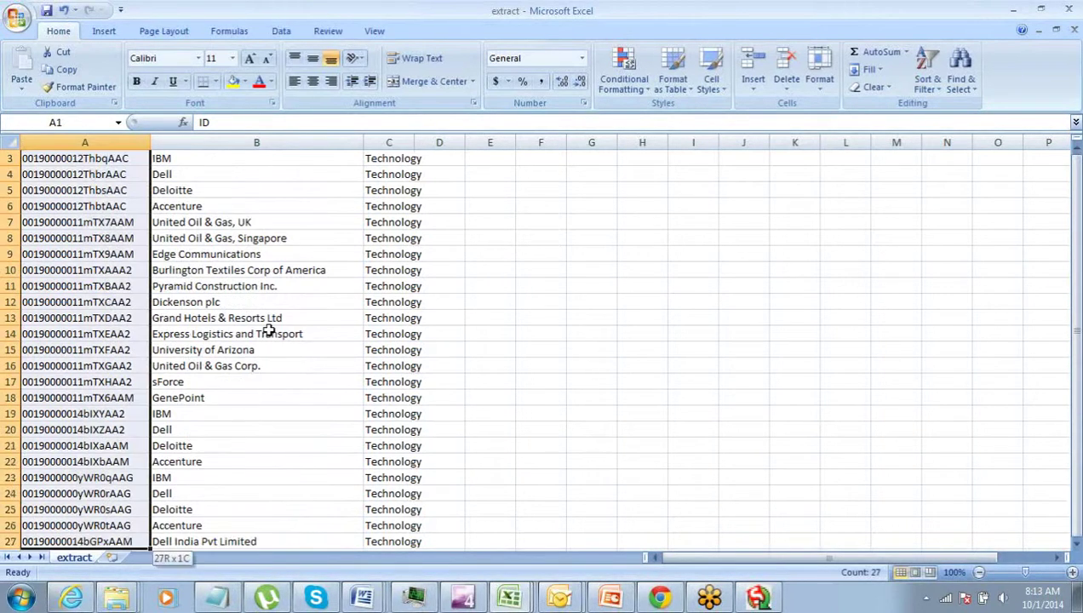
{"action": "key", "text": "Up"}
{"action": "key", "text": "Down"}
{"action": "key", "text": "Up"}
{"action": "key", "text": "ctrl+shift+Down"}
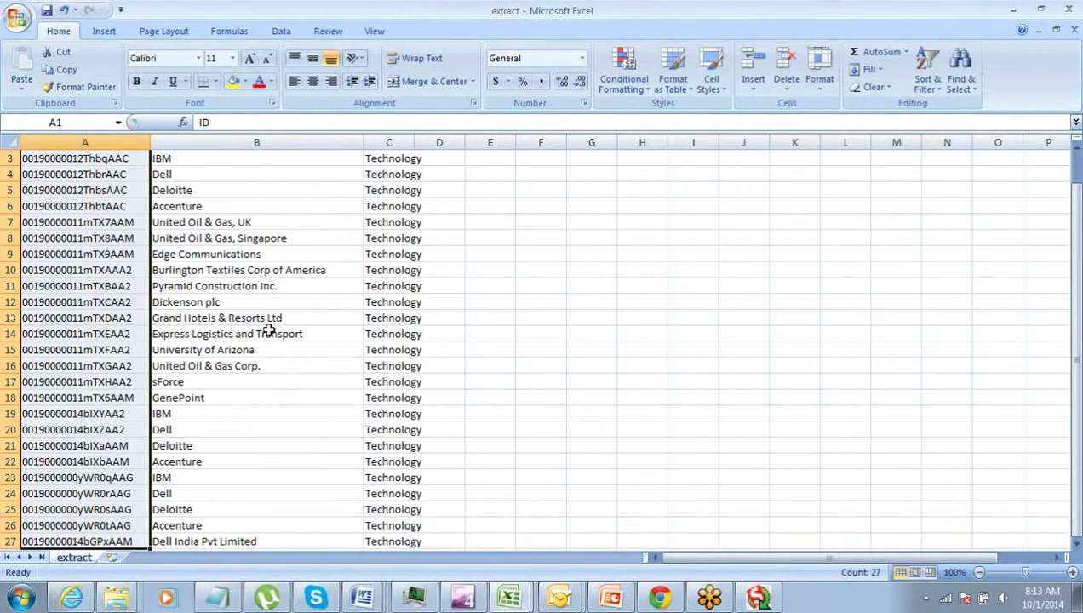
{"action": "key", "text": "Up"}
{"action": "key", "text": "Down"}
{"action": "key", "text": "Right"}
{"action": "key", "text": "Right"}
{"action": "key", "text": "Up"}
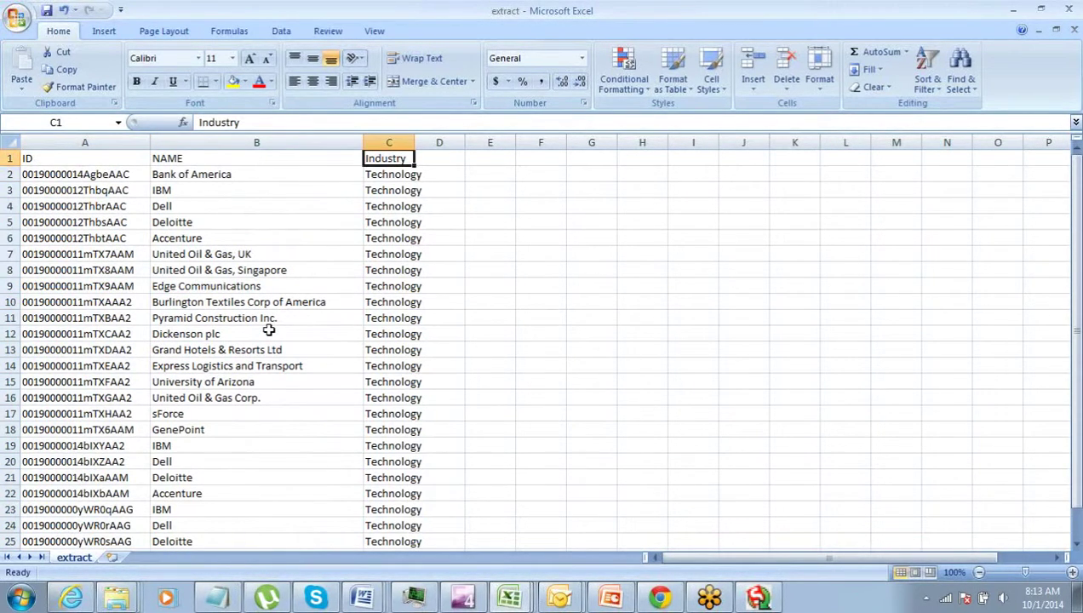
Step: Save the sheet as a comma-delimited CSV named update in Log_Files, keeping that format, and close the workbook
{"action": "left_click", "coordinate": [7, 14]}
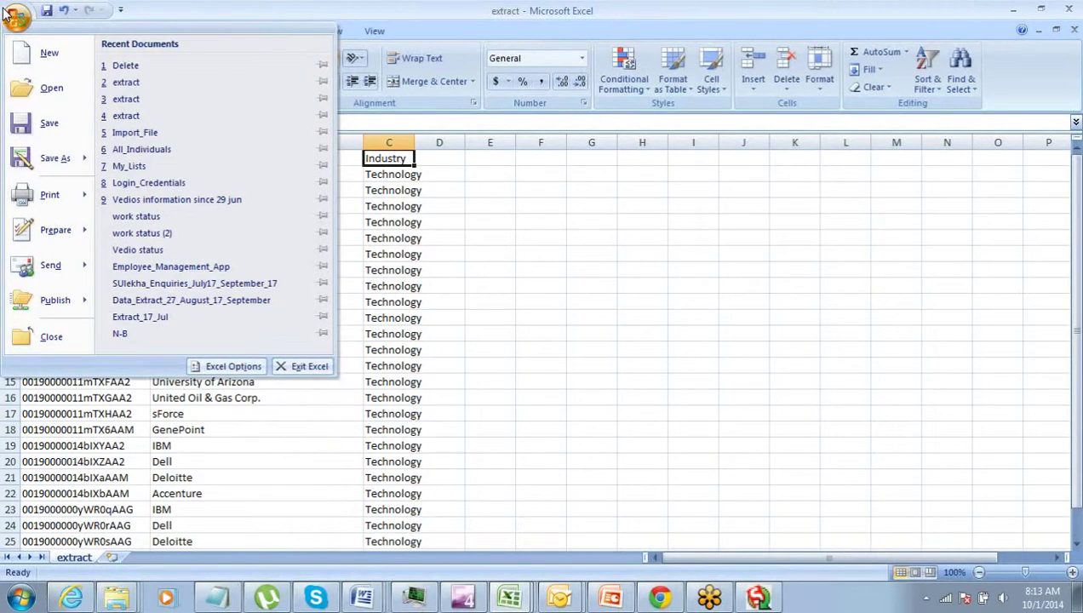
{"action": "left_click", "coordinate": [43, 149]}
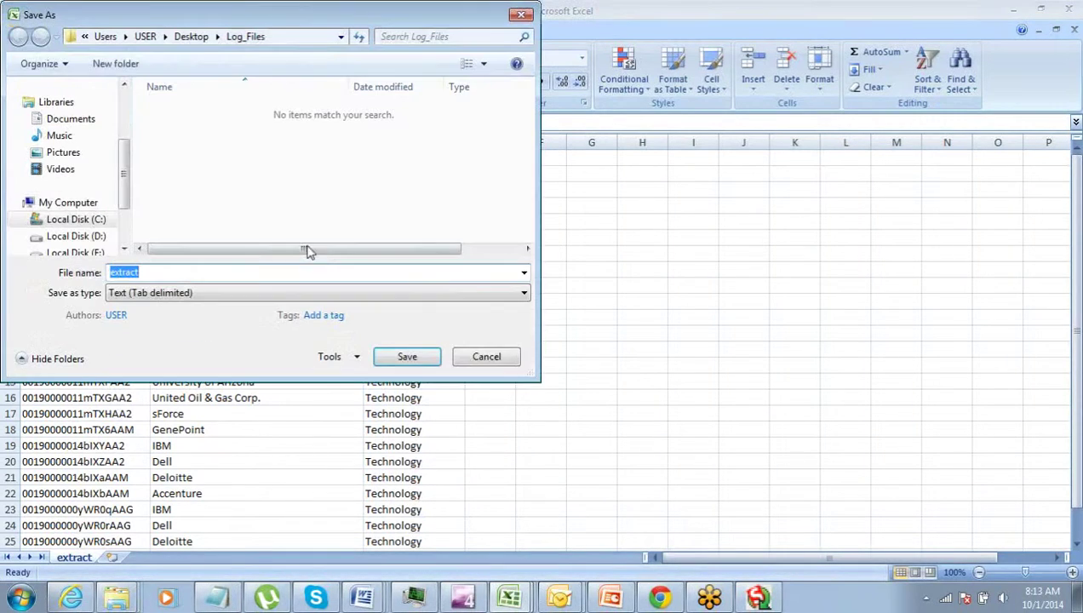
{"action": "type", "text": "u"}
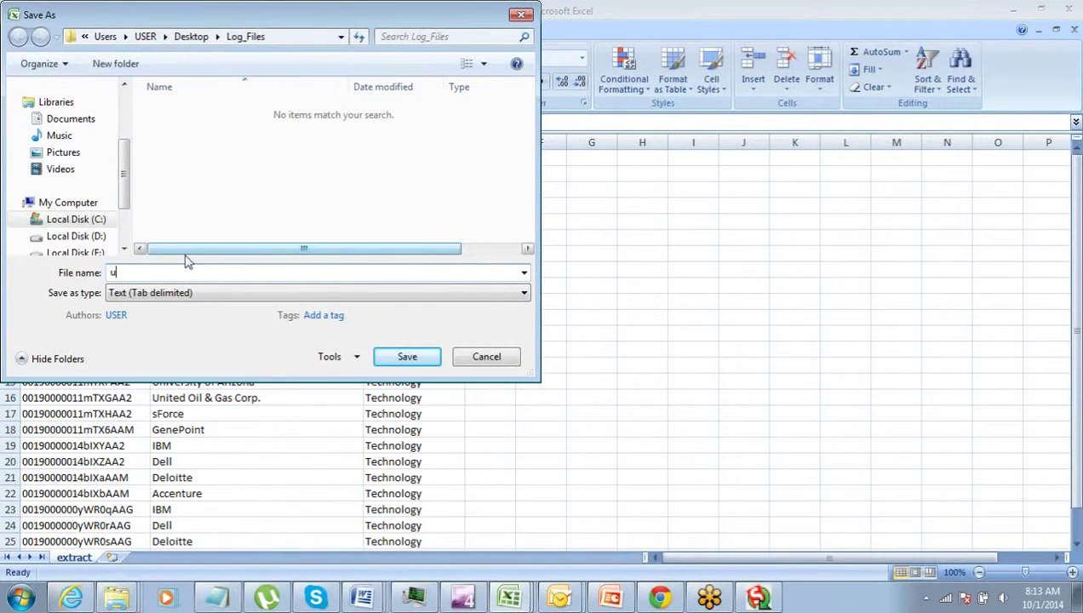
{"action": "type", "text": "pdate"}
{"action": "left_click", "coordinate": [170, 296]}
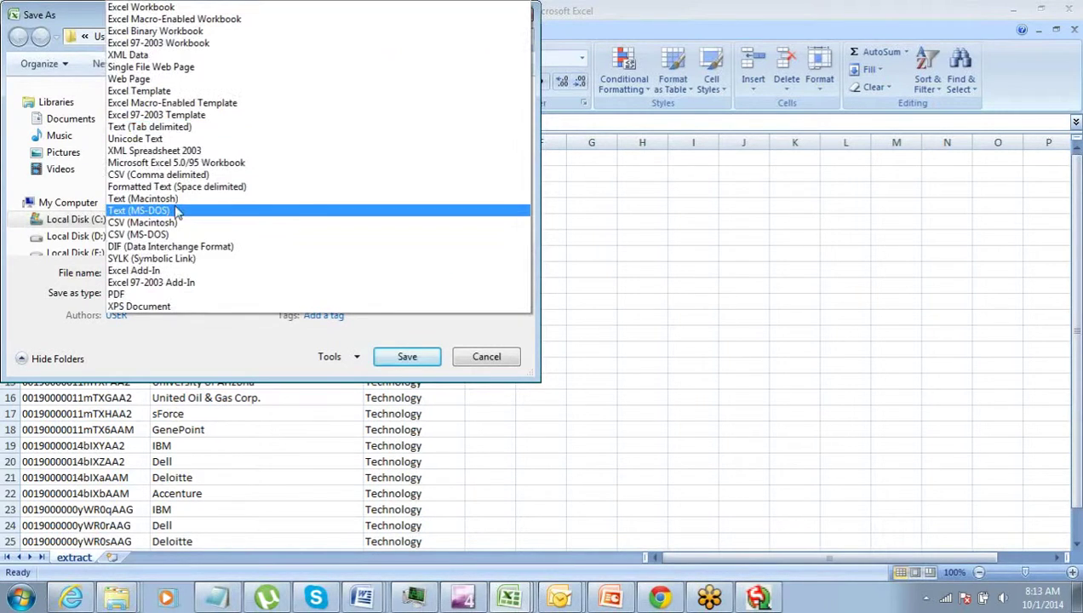
{"action": "left_click", "coordinate": [183, 176]}
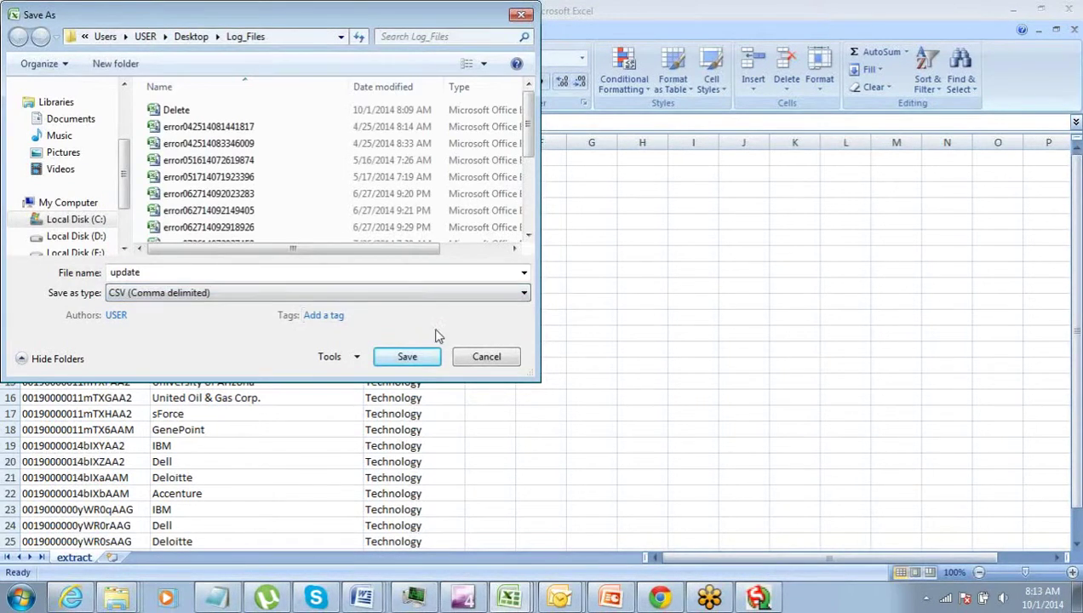
{"action": "left_click", "coordinate": [407, 356]}
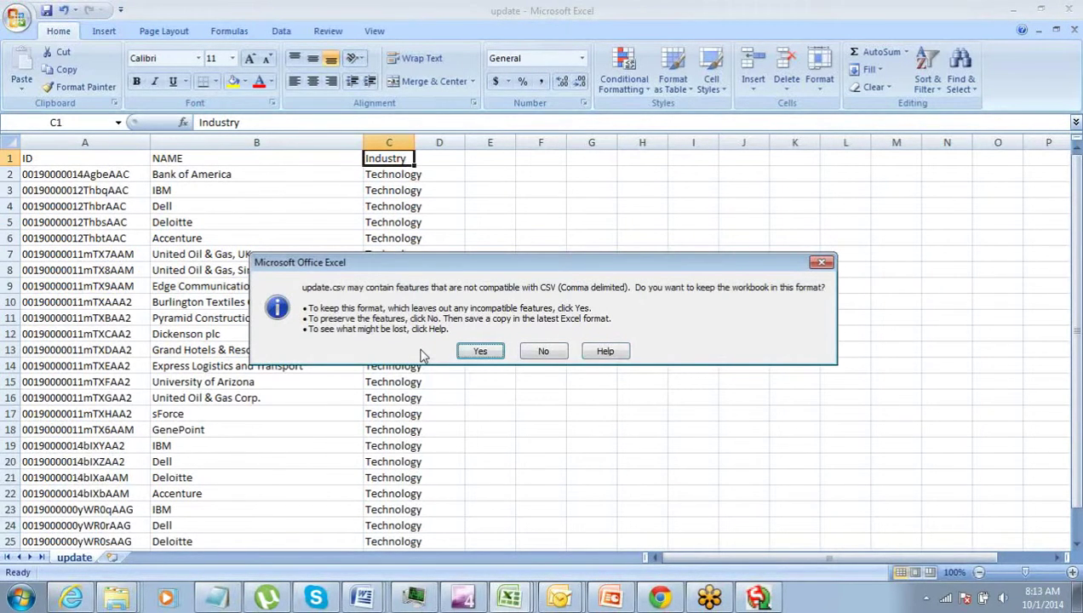
{"action": "key", "text": "Return"}
{"action": "key", "text": "ctrl+w"}
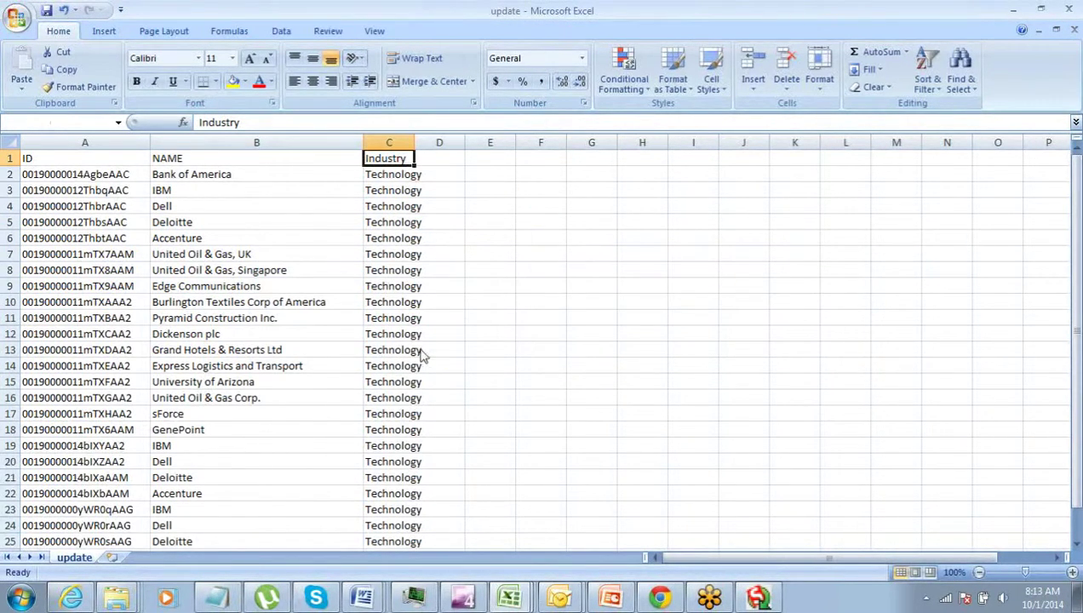
{"action": "key", "text": "Return"}
{"action": "key", "text": "Return"}
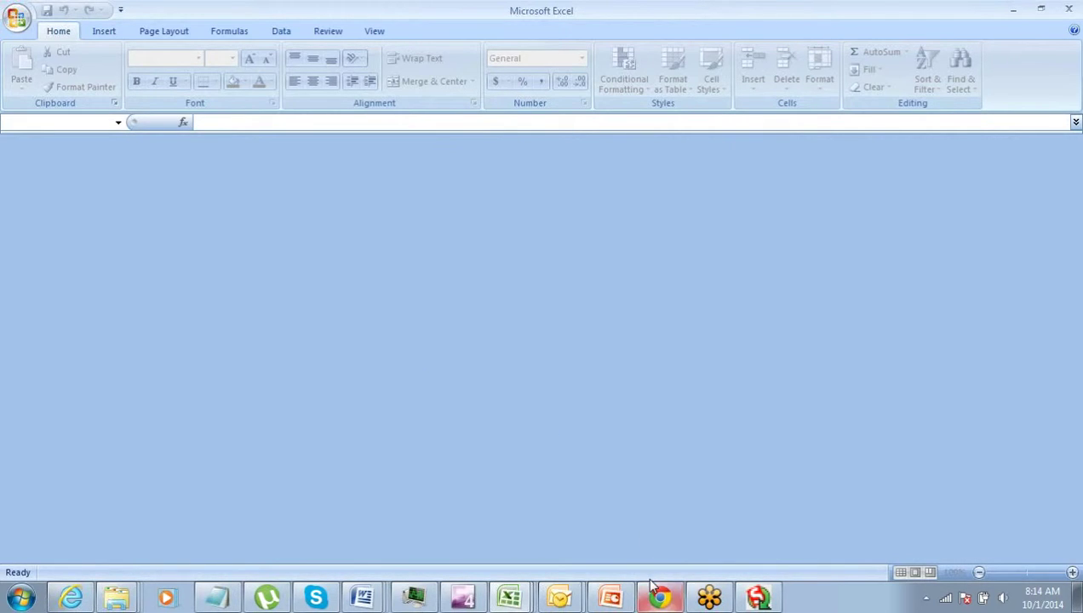
Step: Switch to Data Loader, close the deletion error list and dismiss the finished delete operation
{"action": "mouse_move", "coordinate": [651, 588]}
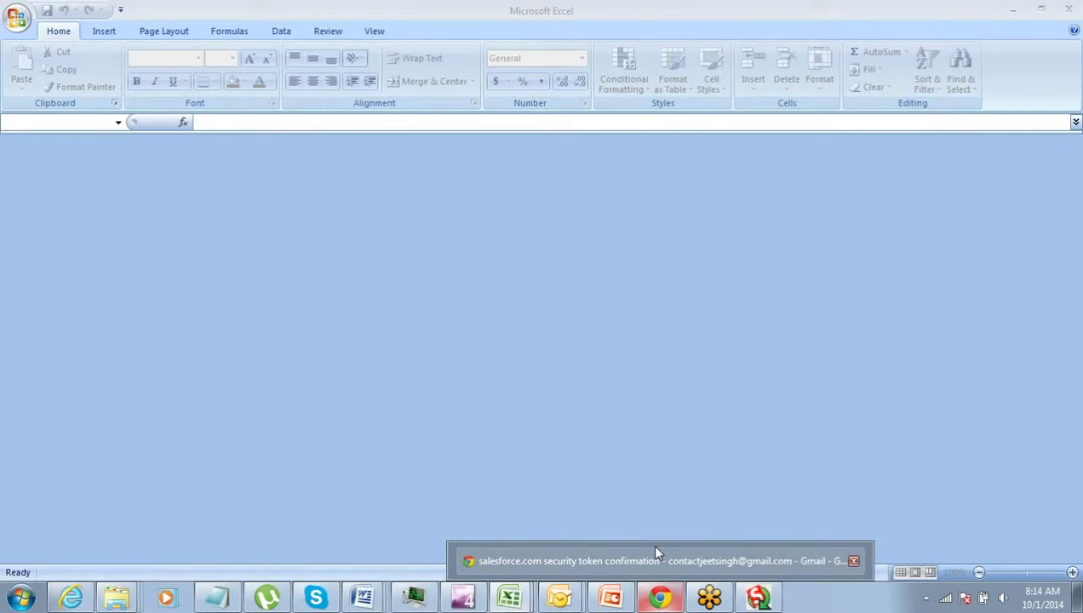
{"action": "left_click", "coordinate": [655, 553]}
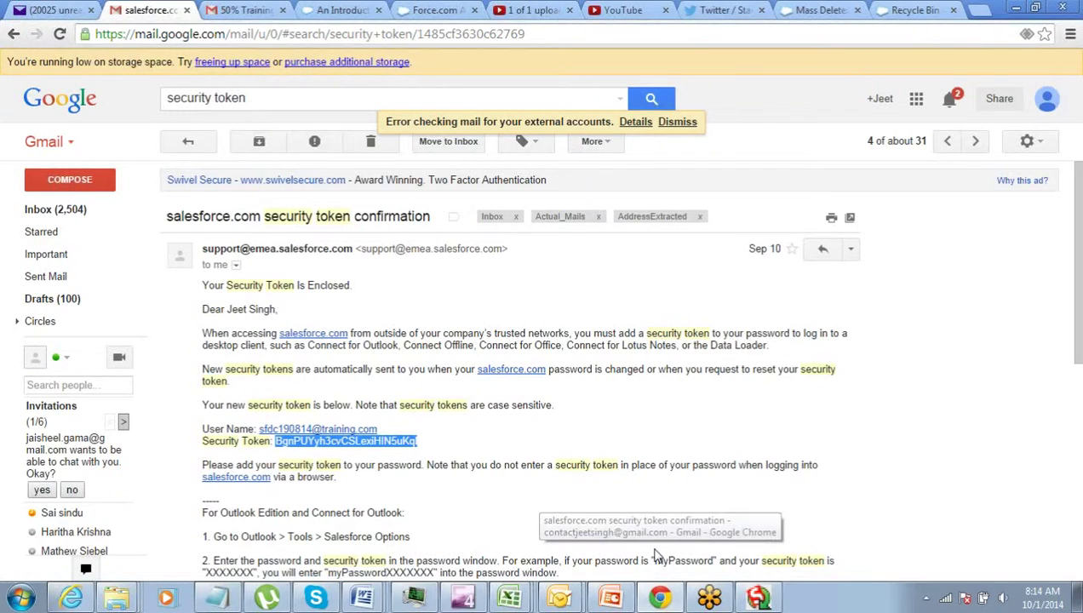
{"action": "left_click", "coordinate": [758, 597]}
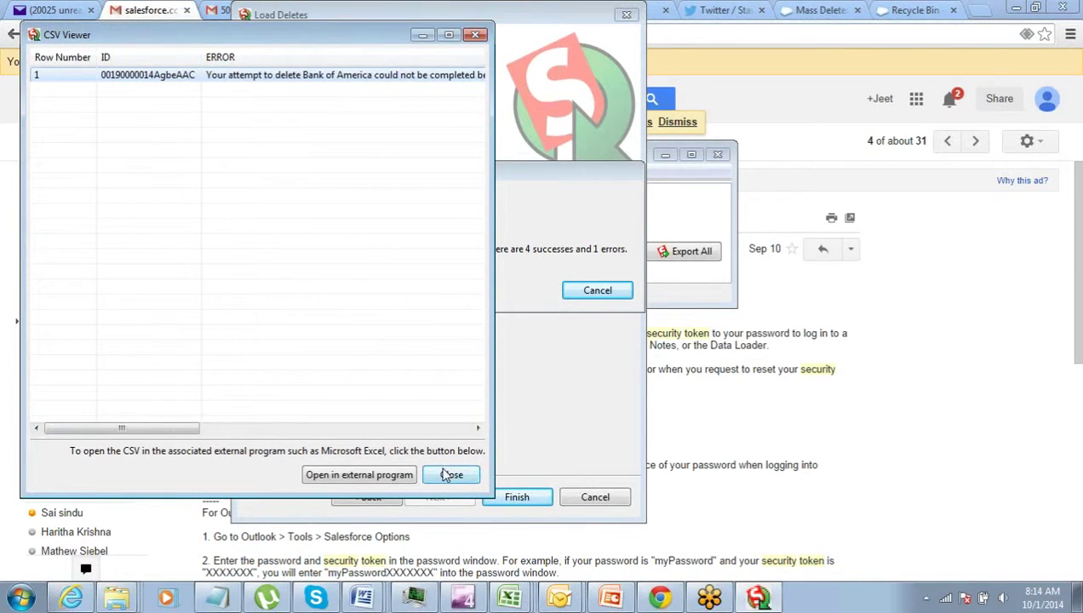
{"action": "left_click", "coordinate": [450, 474]}
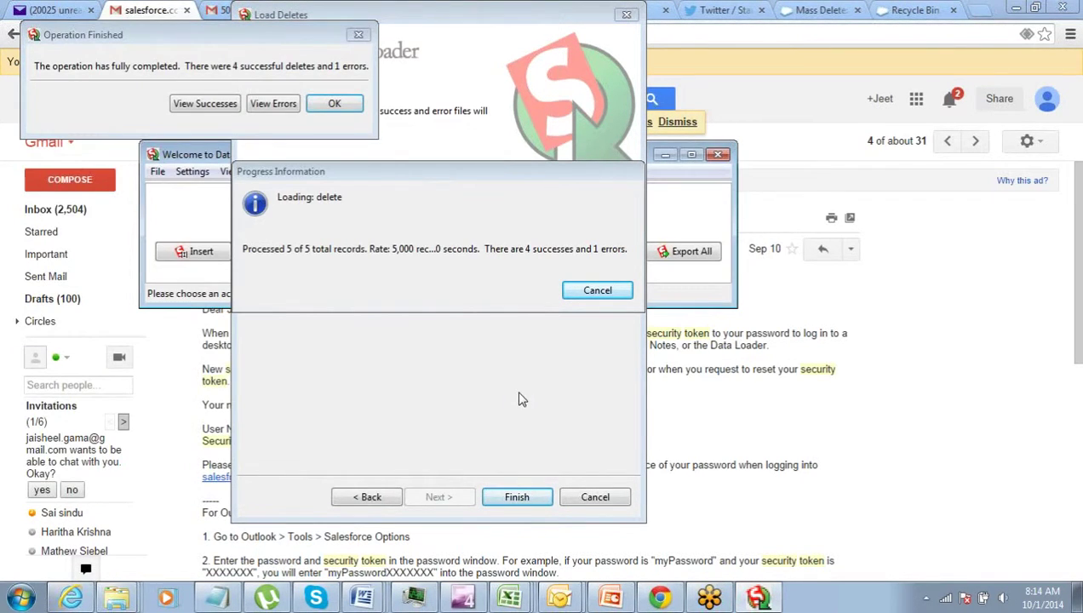
{"action": "left_click", "coordinate": [324, 109]}
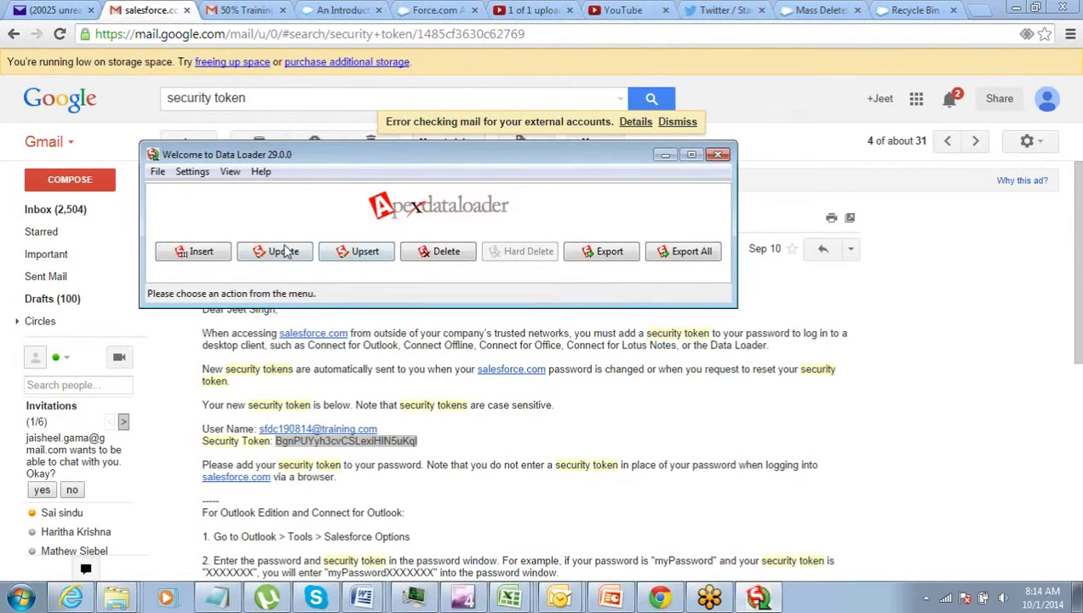
Step: Start an update of the Account object using update.csv from Log_Files and accept the record initialization
{"action": "left_click", "coordinate": [274, 258]}
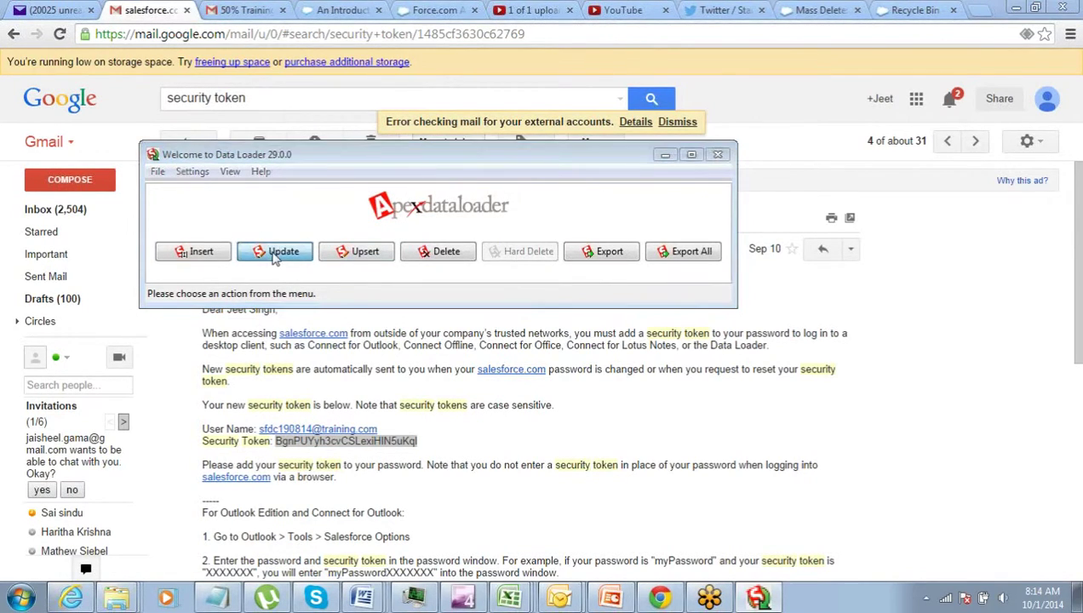
{"action": "left_click", "coordinate": [286, 228]}
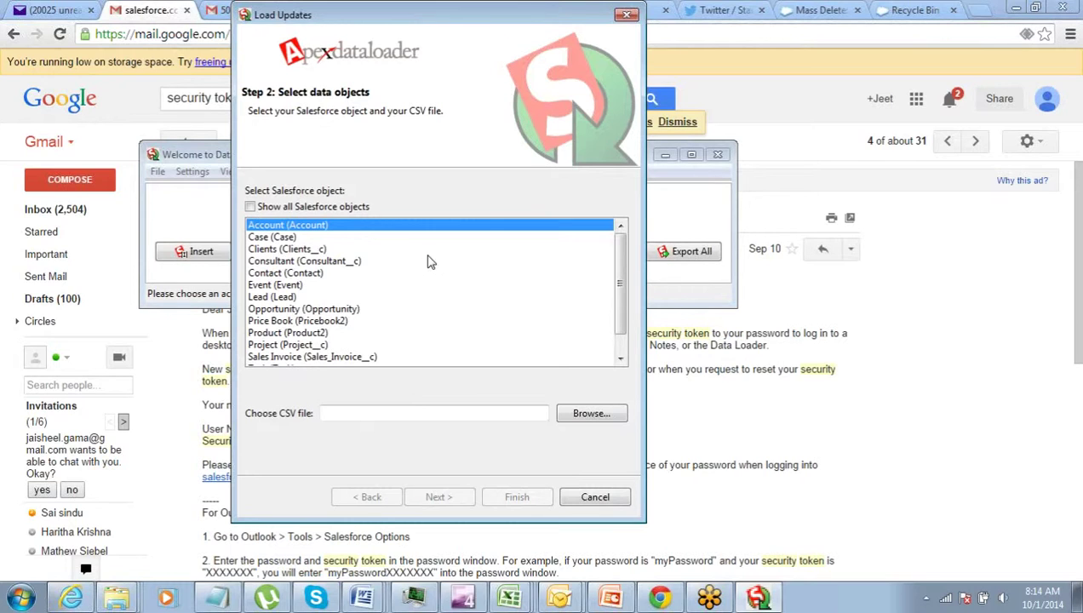
{"action": "left_click", "coordinate": [621, 420]}
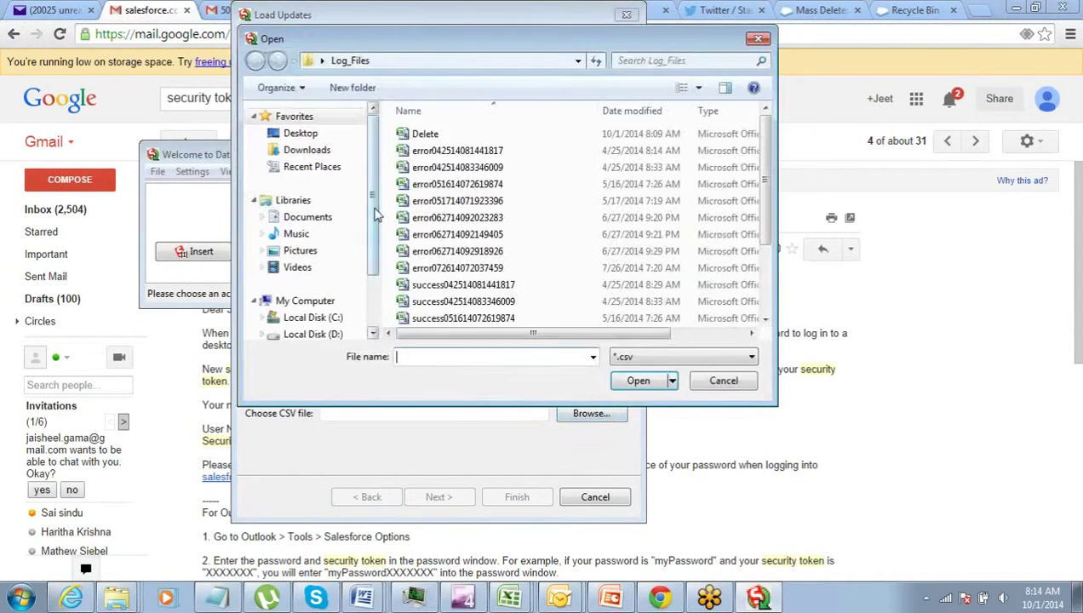
{"action": "left_click", "coordinate": [434, 167]}
{"action": "key", "text": "End"}
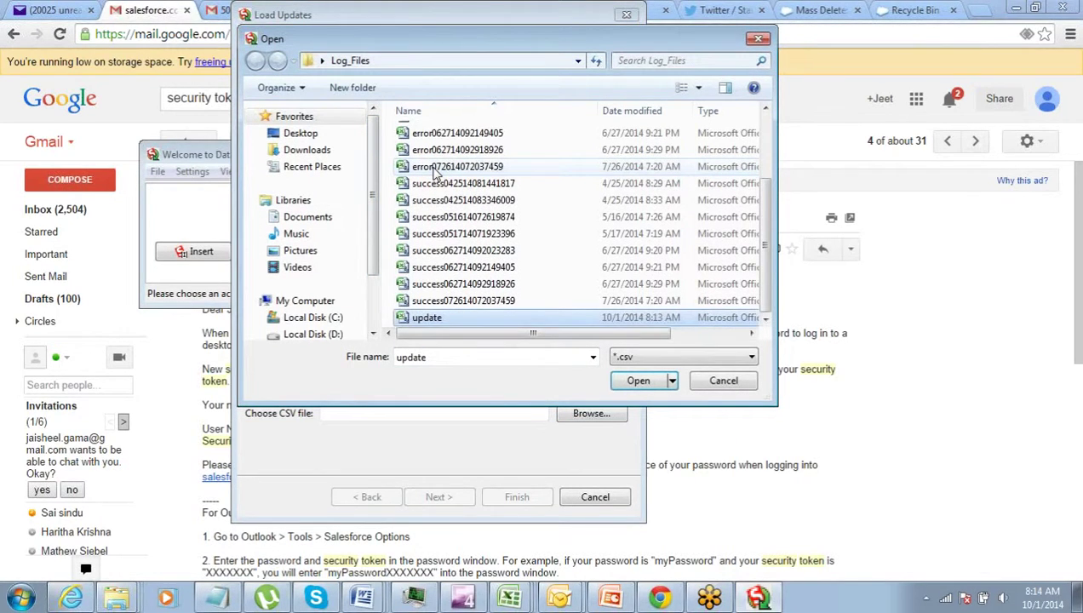
{"action": "key", "text": "Up"}
{"action": "key", "text": "Down"}
{"action": "key", "text": "Return"}
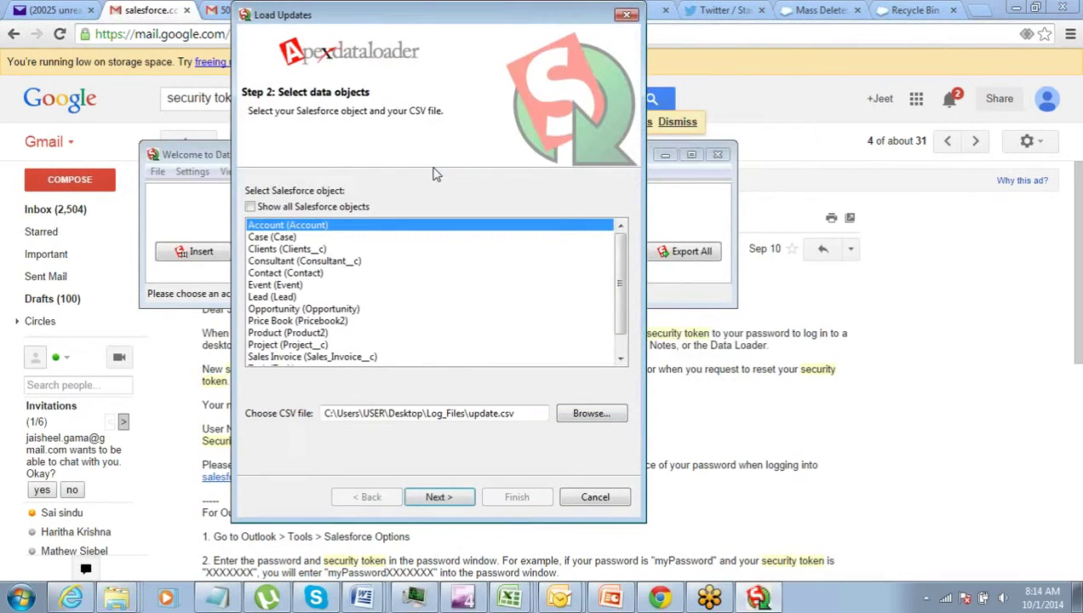
{"action": "left_click", "coordinate": [451, 501]}
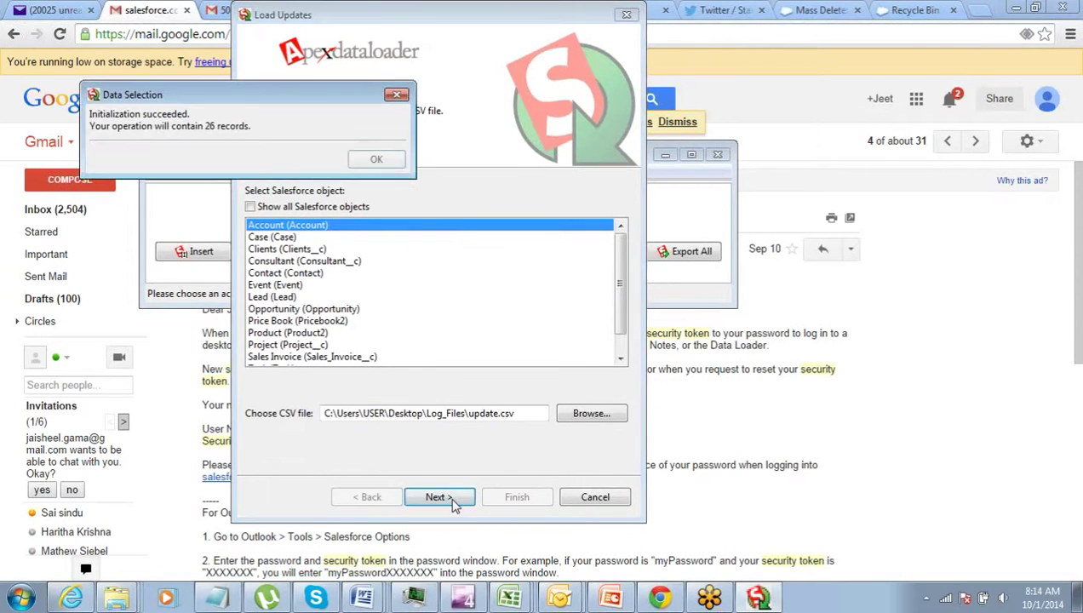
{"action": "left_click", "coordinate": [361, 160]}
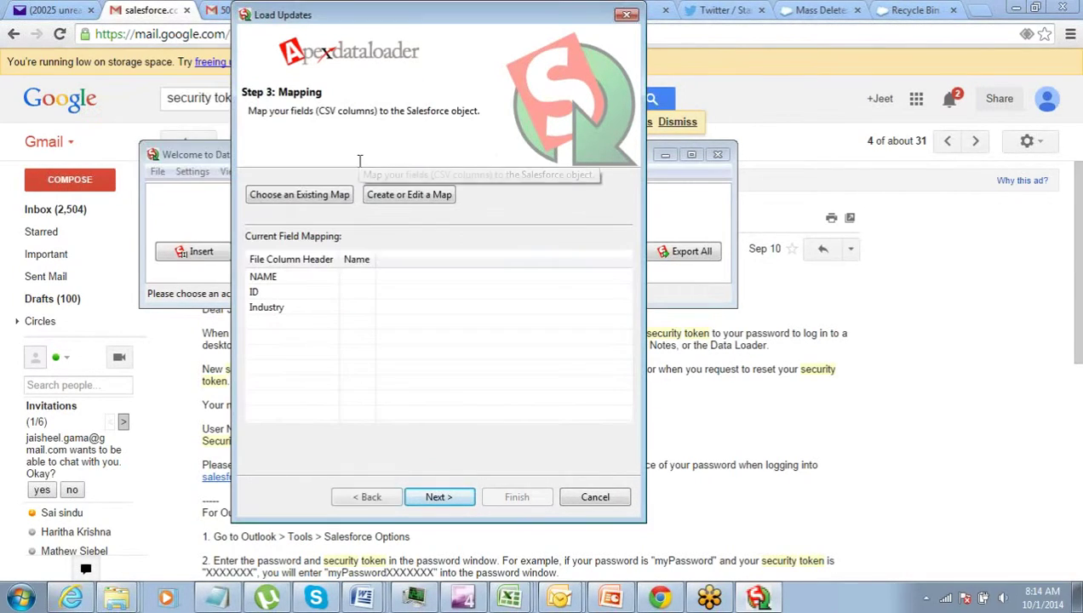
Step: Create a field map matching only the ID column to Id and the Industry column to Industry, leaving NAME unmapped
{"action": "left_click", "coordinate": [399, 201]}
{"action": "left_click", "coordinate": [286, 219]}
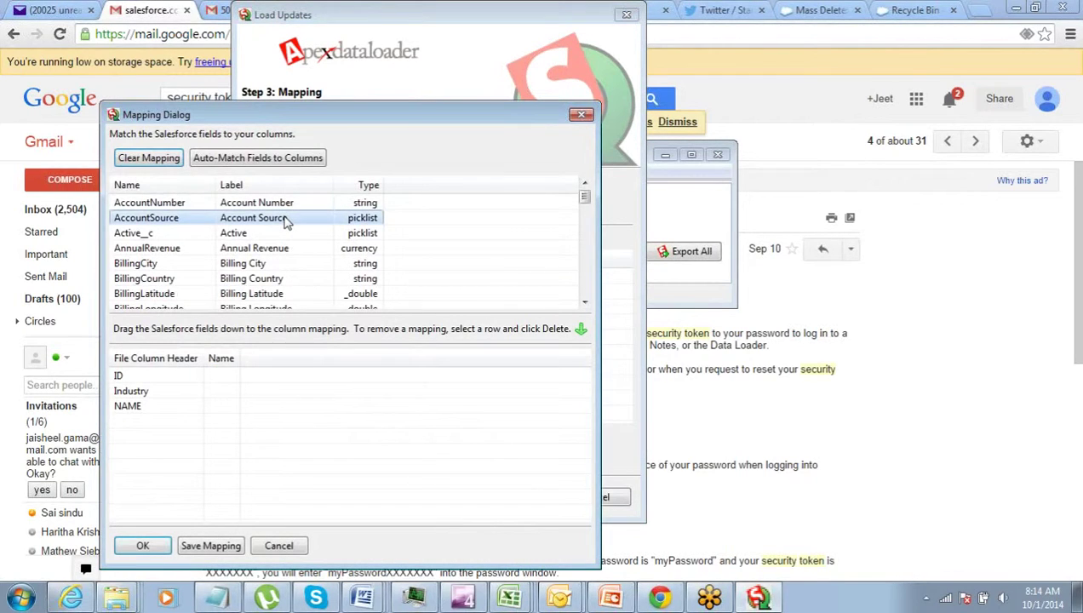
{"action": "key", "text": "i"}
{"action": "key", "text": "i"}
{"action": "key", "text": "i"}
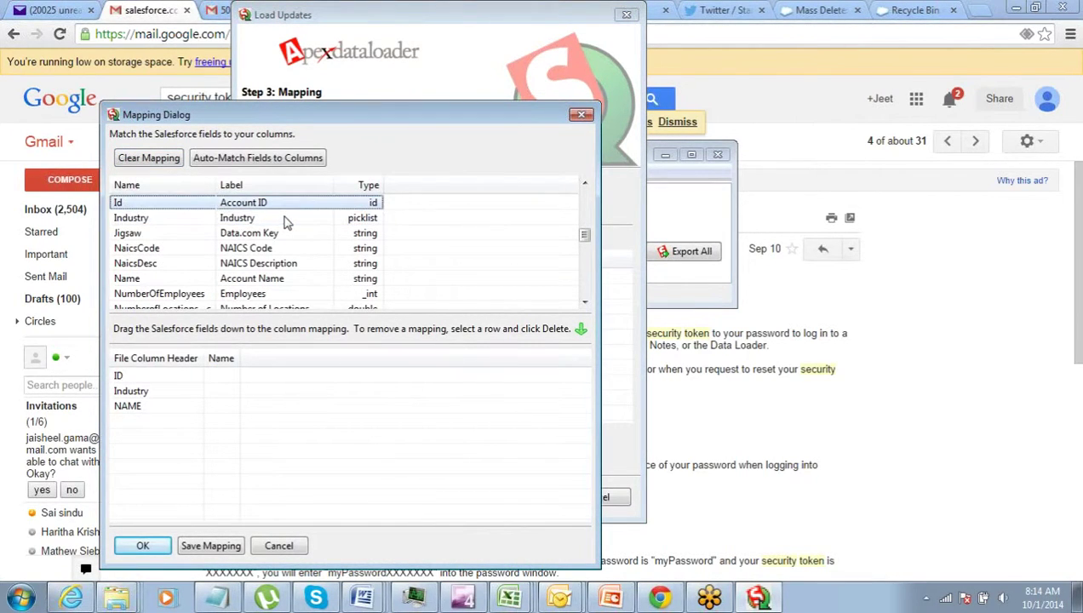
{"action": "left_click_drag", "start_coordinate": [286, 212], "coordinate": [239, 385]}
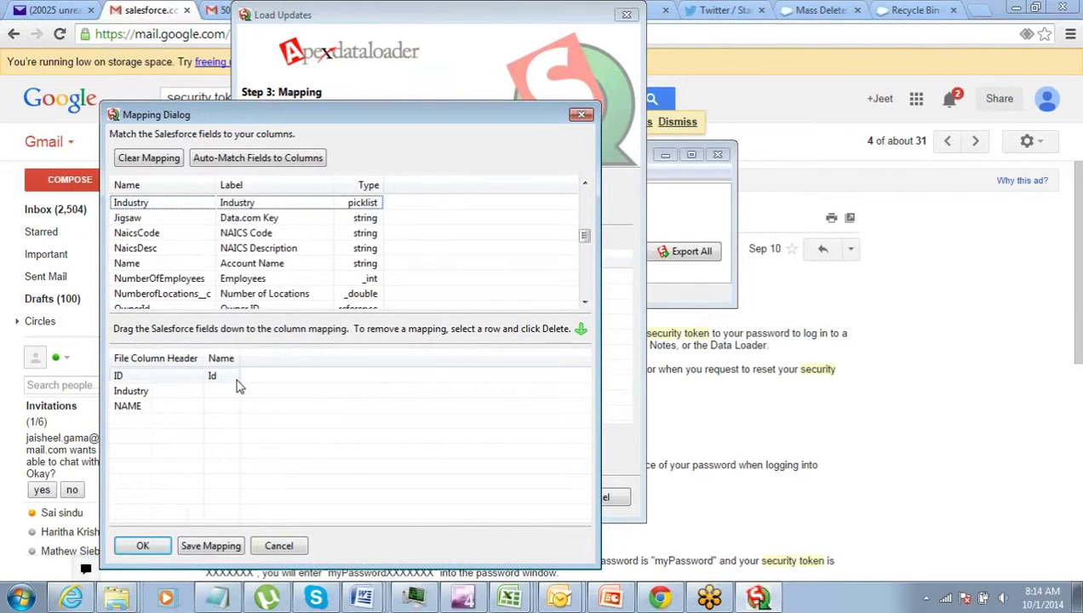
{"action": "left_click", "coordinate": [247, 234]}
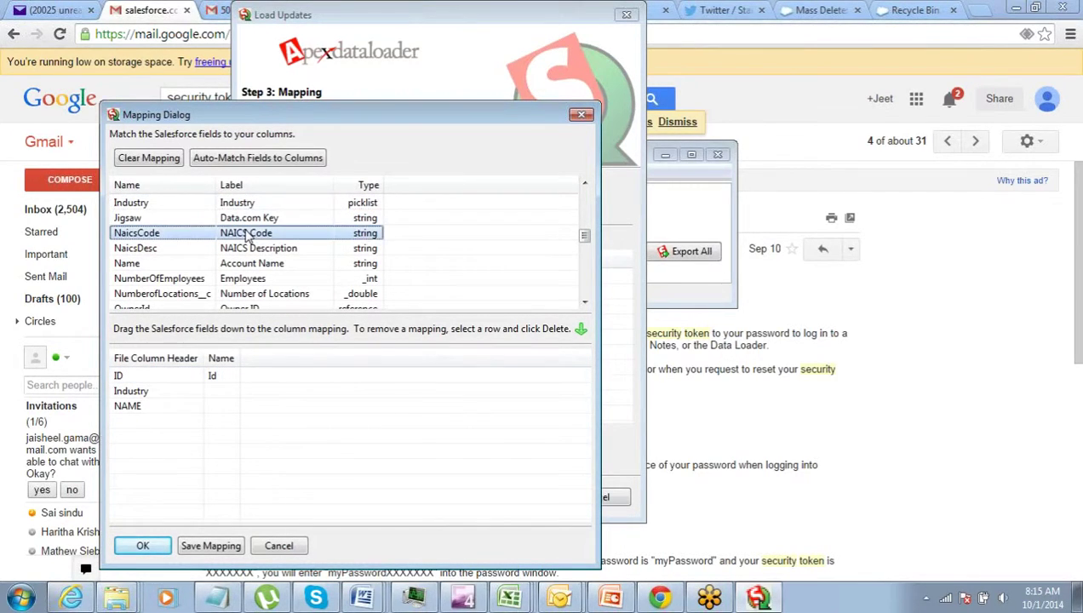
{"action": "left_click", "coordinate": [251, 204]}
{"action": "left_click_drag", "start_coordinate": [251, 204], "coordinate": [234, 402]}
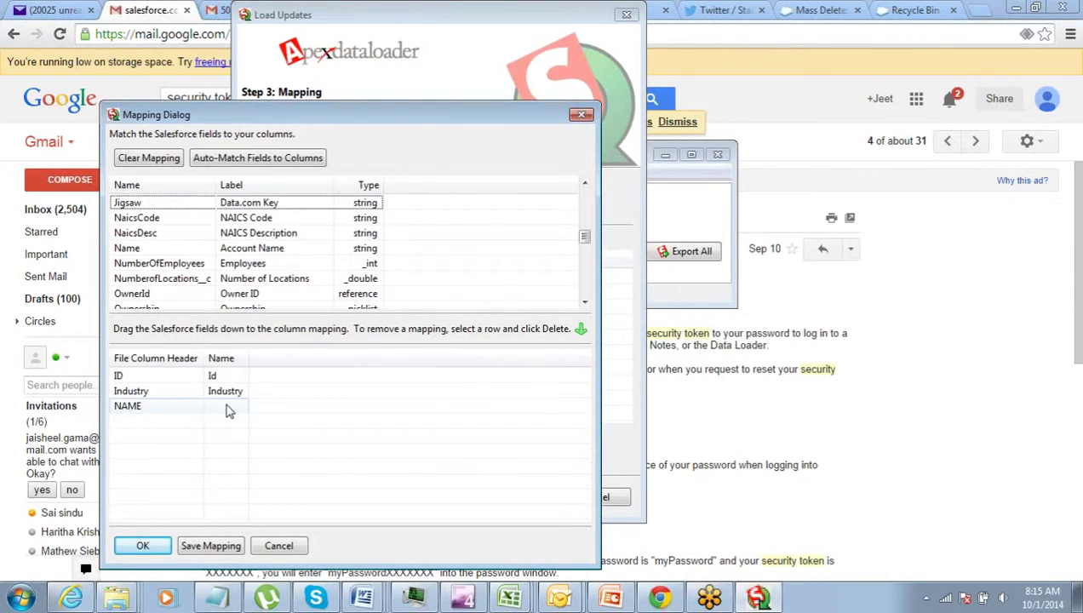
{"action": "left_click", "coordinate": [140, 549]}
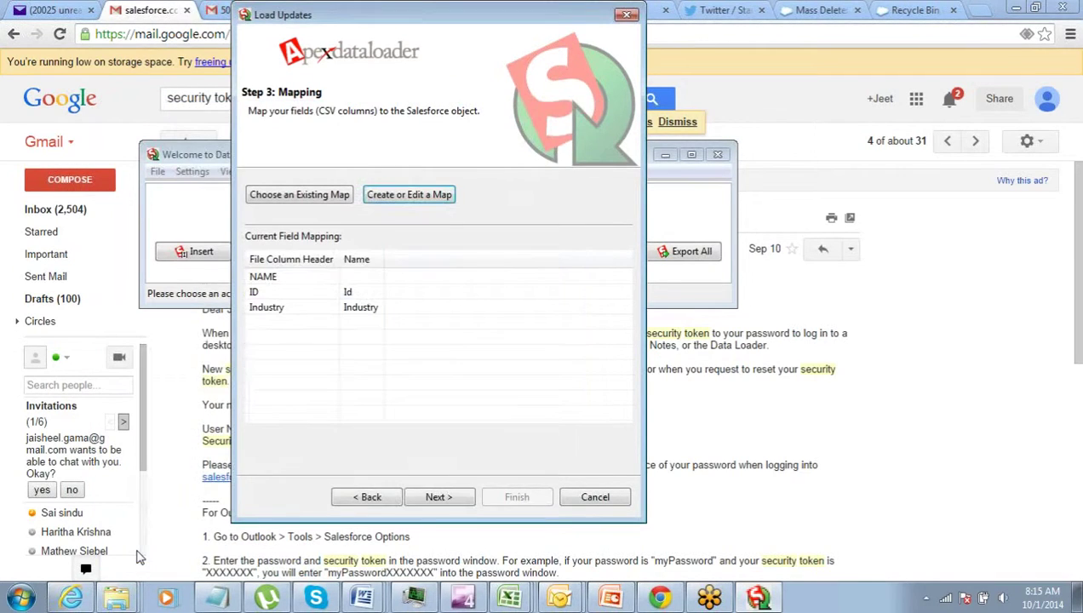
Step: Run the account update with success and error files saved to Desktop\My_Log_Files, agreeing to update existing records
{"action": "left_click", "coordinate": [436, 498]}
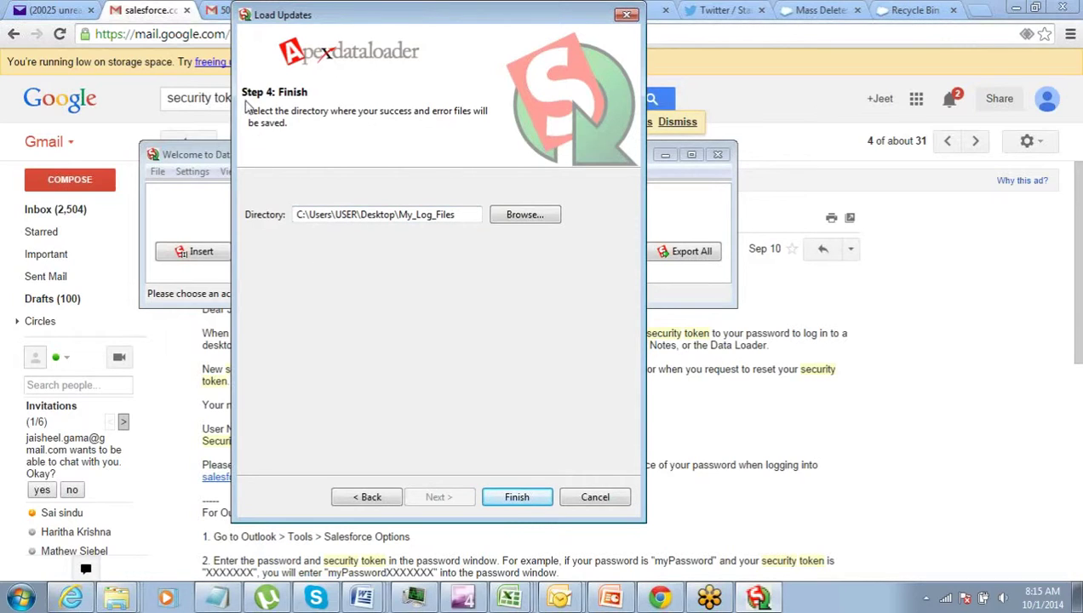
{"action": "left_click_drag", "start_coordinate": [246, 113], "coordinate": [287, 124]}
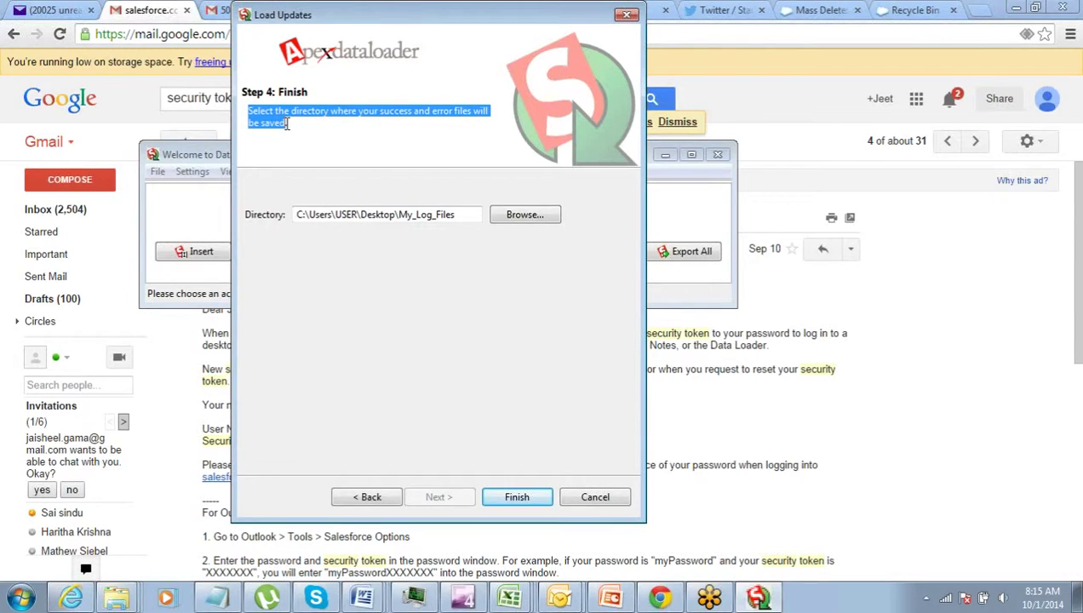
{"action": "left_click", "coordinate": [517, 497]}
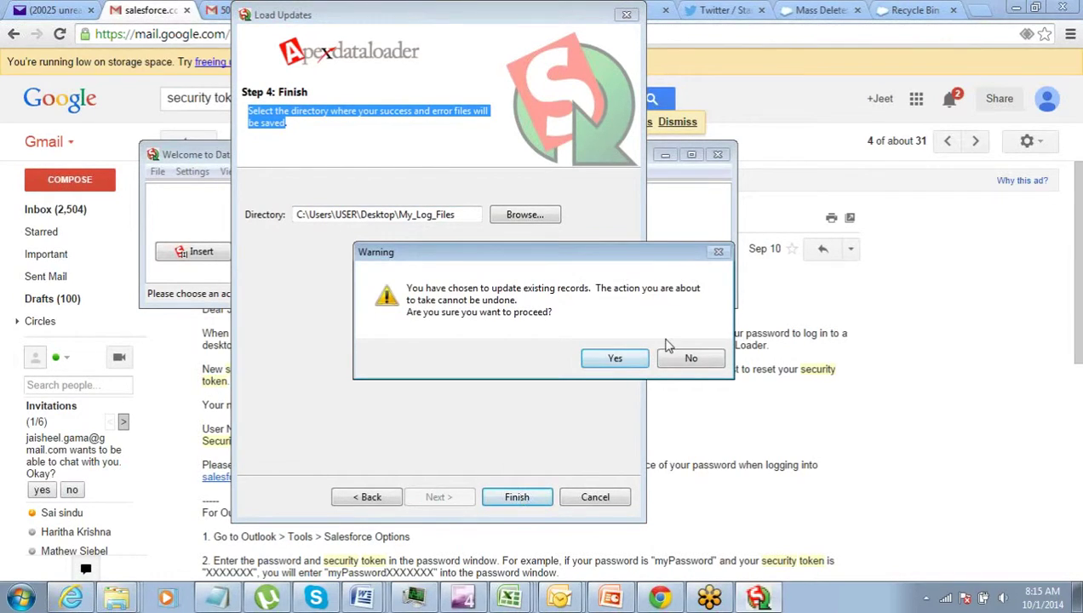
{"action": "left_click", "coordinate": [607, 361]}
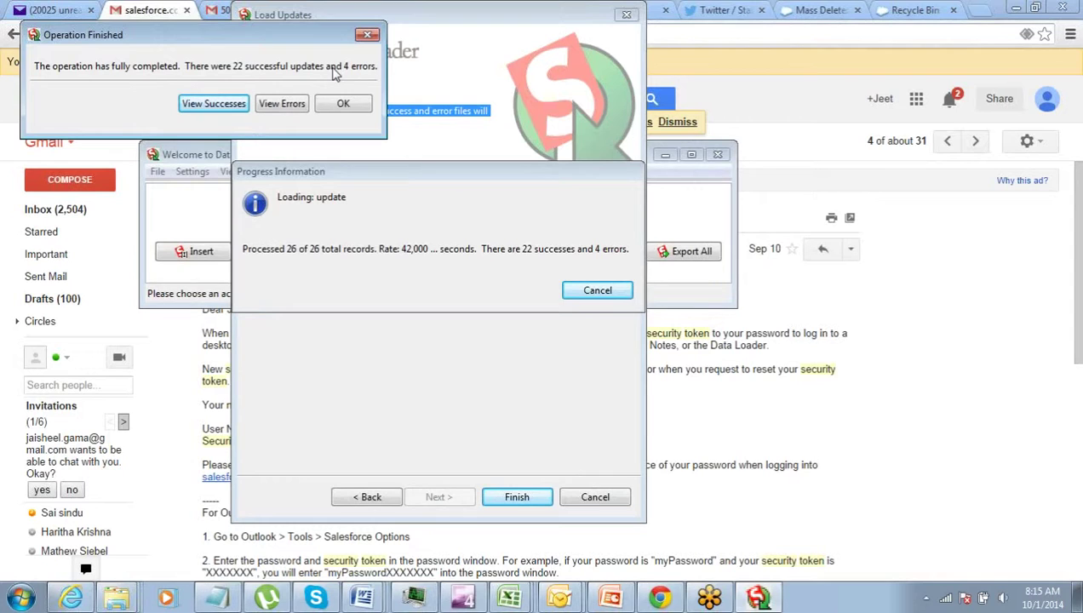
Step: Review the lists of successful updates and errors, then reopen the list of successes
{"action": "left_click", "coordinate": [213, 105]}
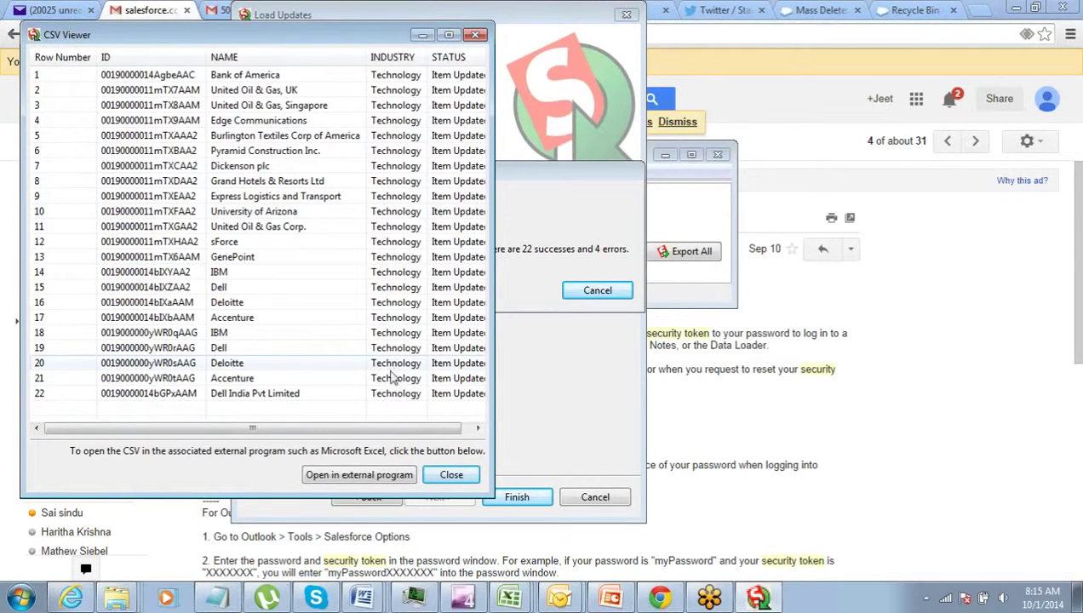
{"action": "left_click", "coordinate": [436, 477]}
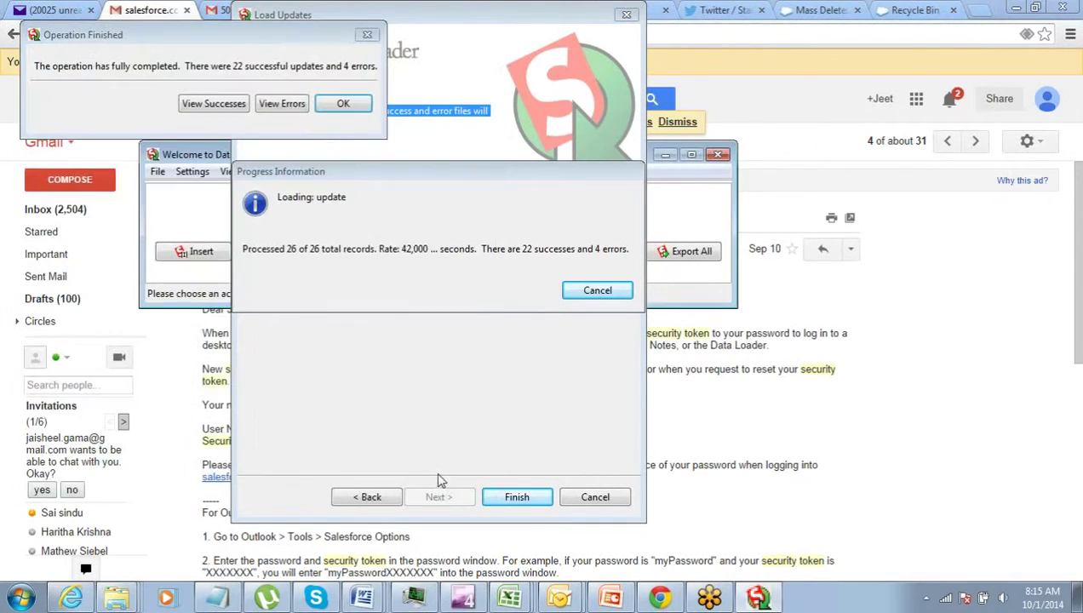
{"action": "left_click", "coordinate": [284, 109]}
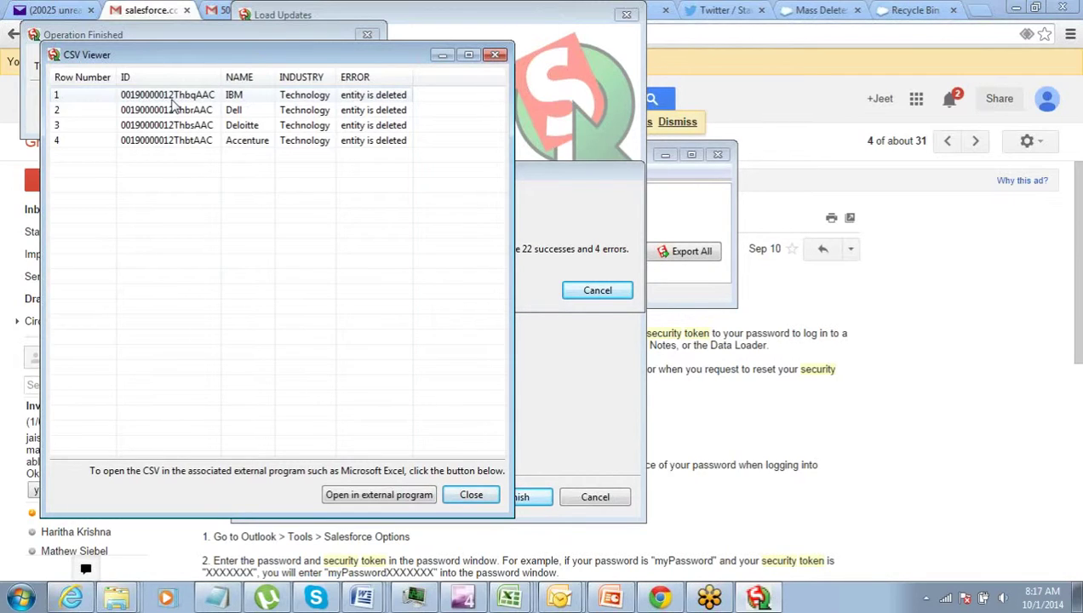
{"action": "left_click", "coordinate": [464, 495]}
{"action": "left_click", "coordinate": [215, 105]}
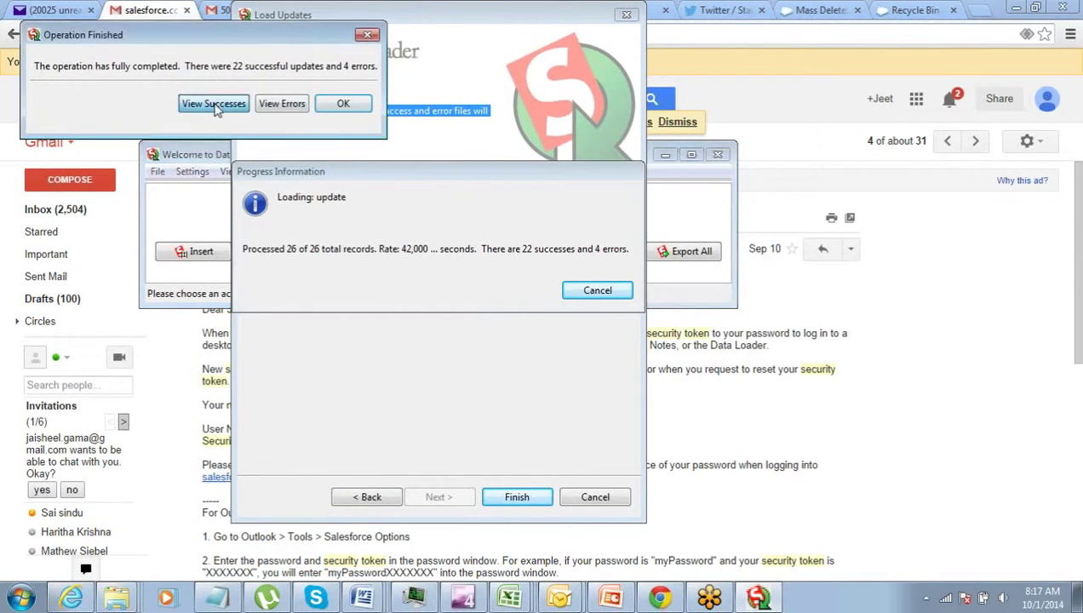
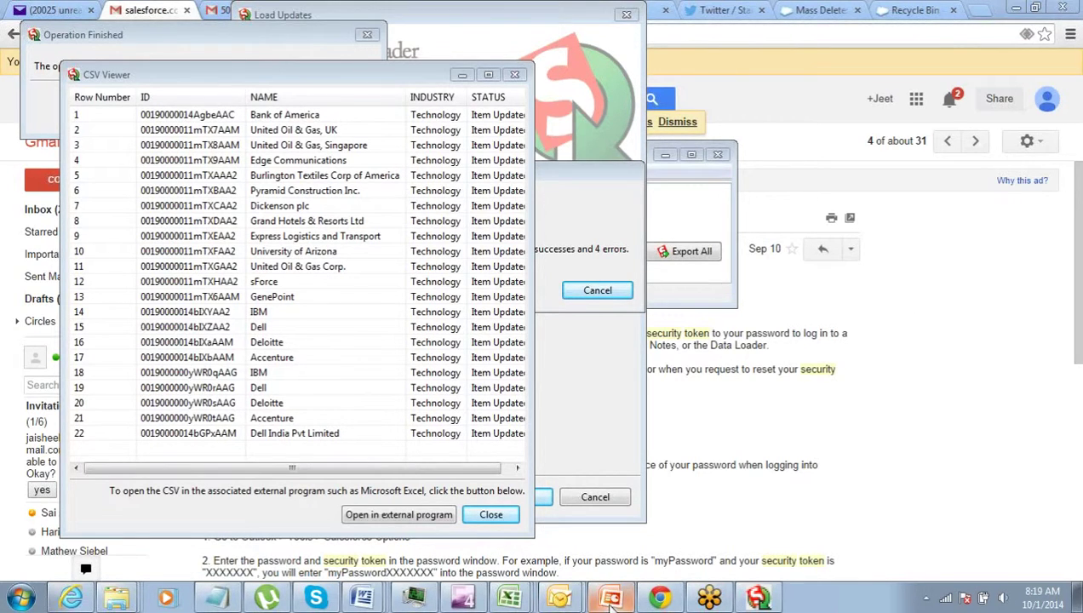
Step: Switch to the Data_Management presentation in PowerPoint and start the slide show from the Data Storage Usage slide
{"action": "left_click", "coordinate": [609, 601]}
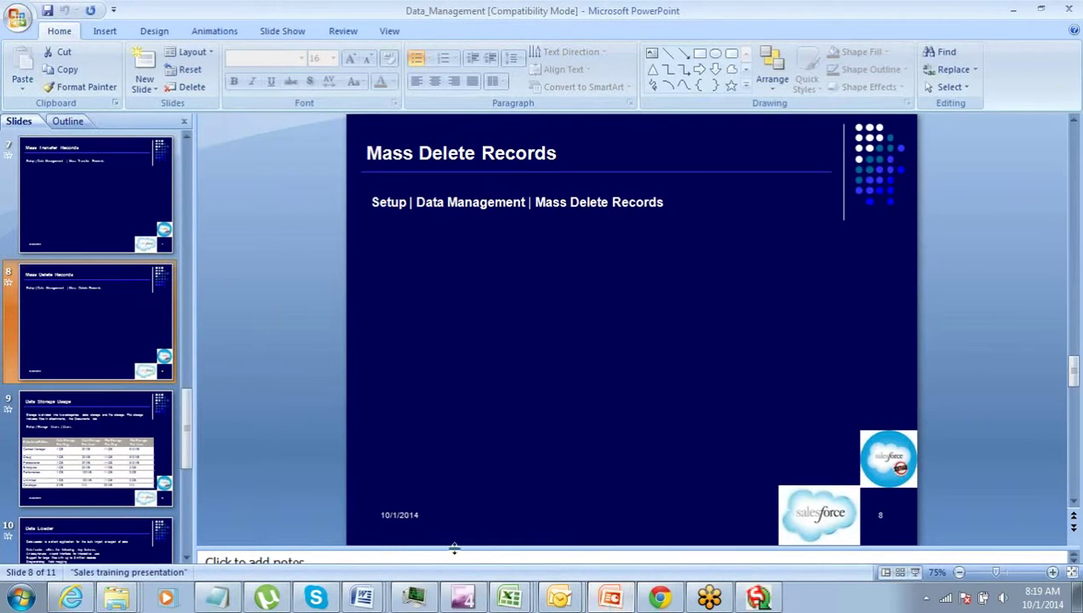
{"action": "left_click", "coordinate": [88, 456]}
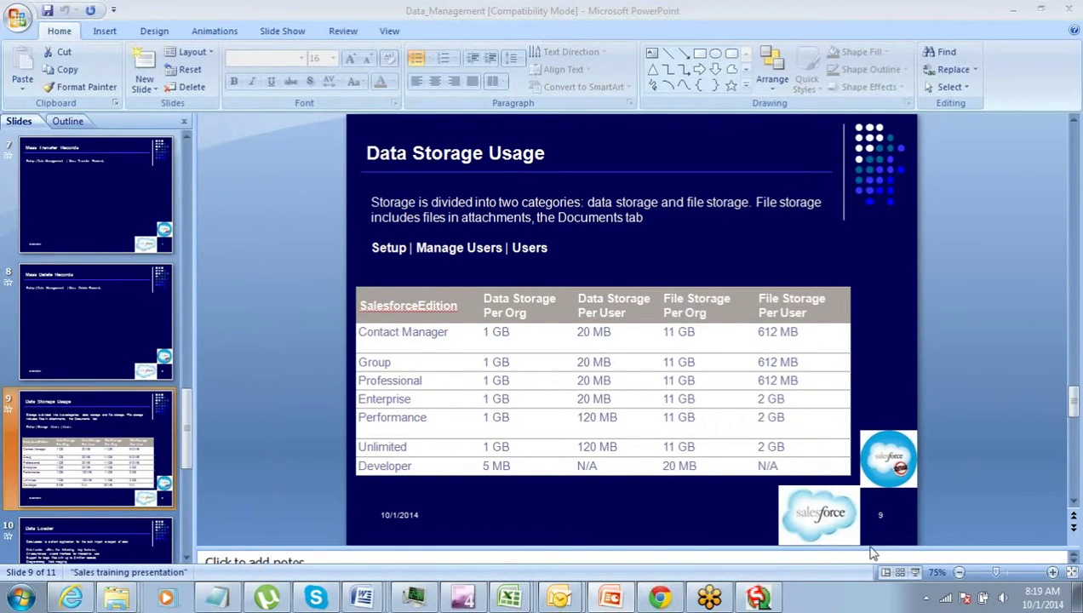
{"action": "left_click", "coordinate": [916, 574]}
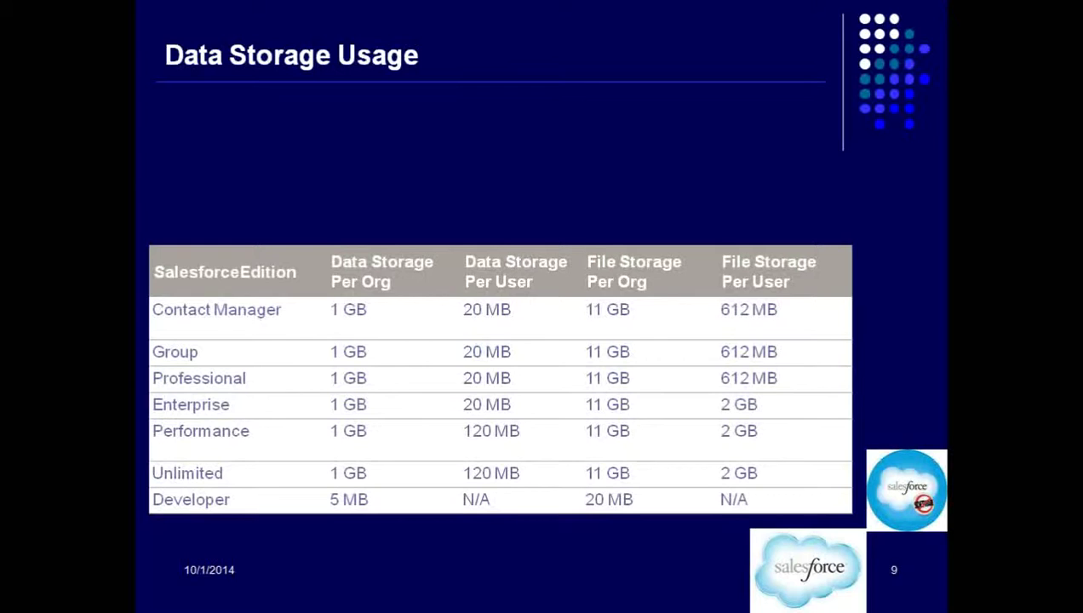